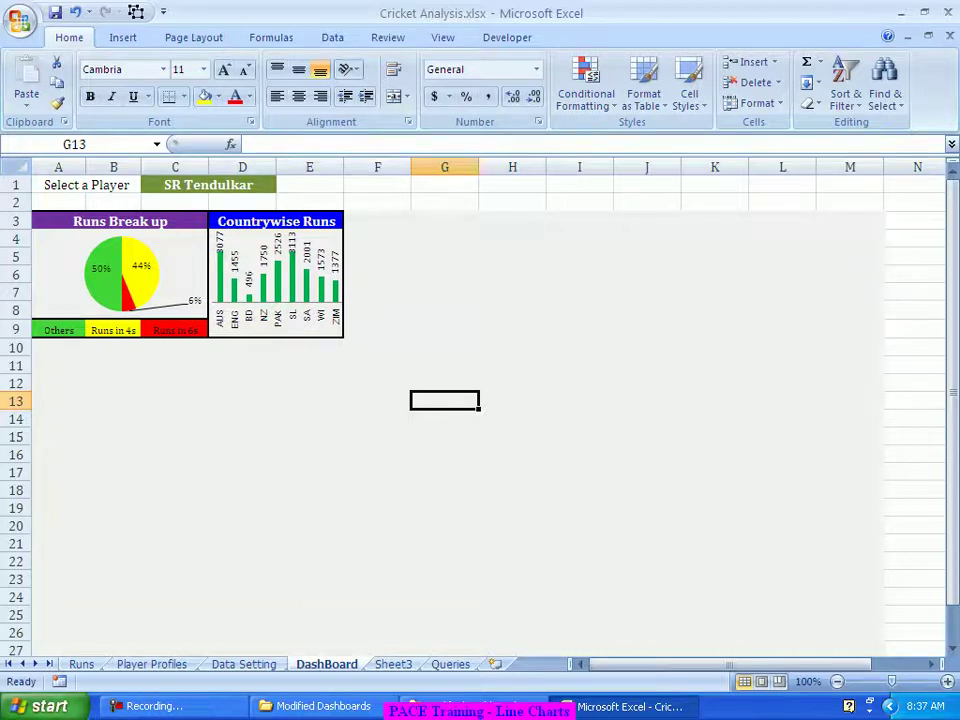
Add the bold heading "Line Chart" in cell A12 of the Queries sheet
left_click(450, 664)
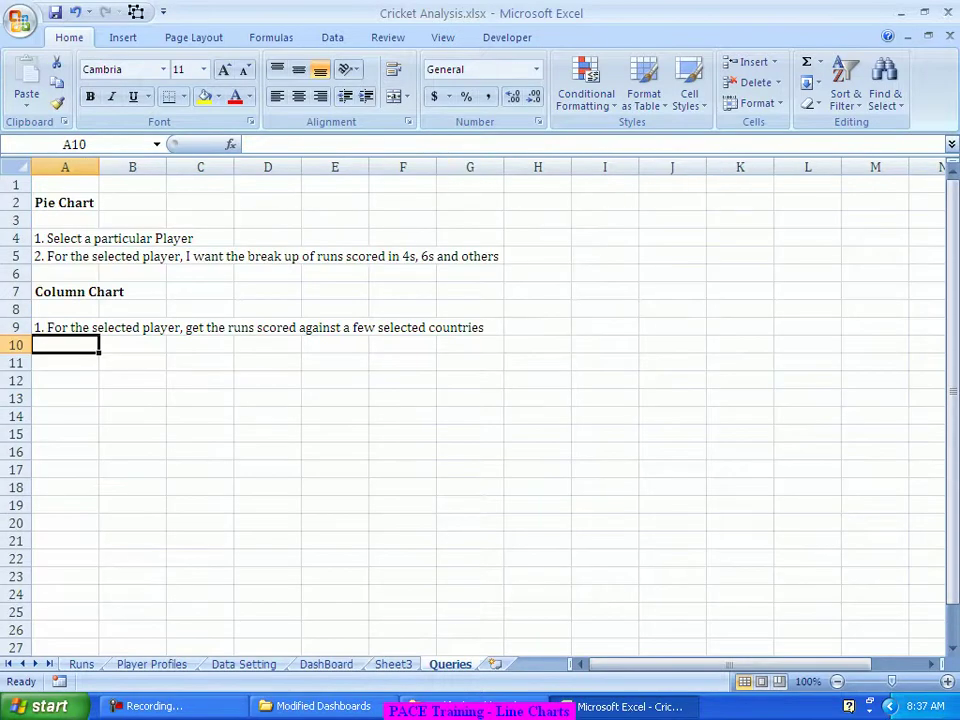
key("Down")
key("Down")
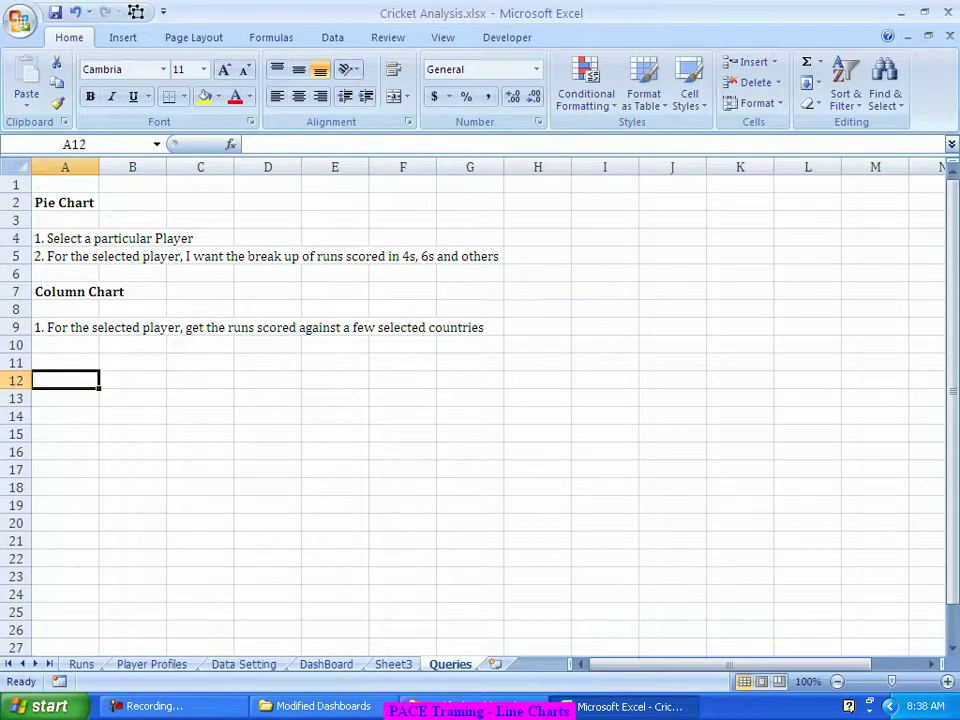
key("ctrl+b")
type("Line")
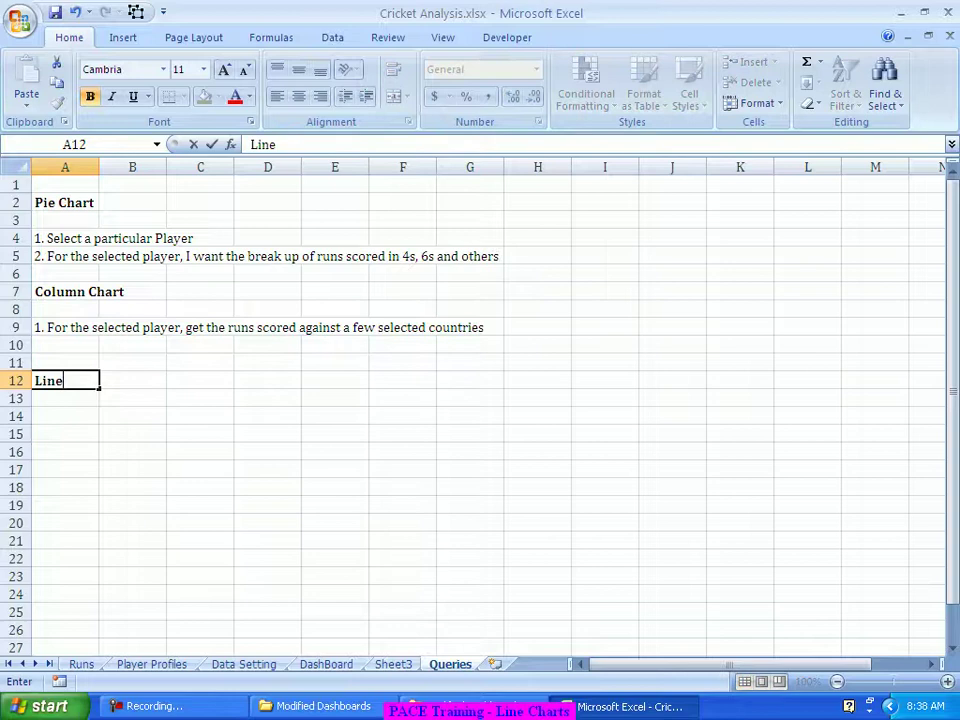
type(" Chart")
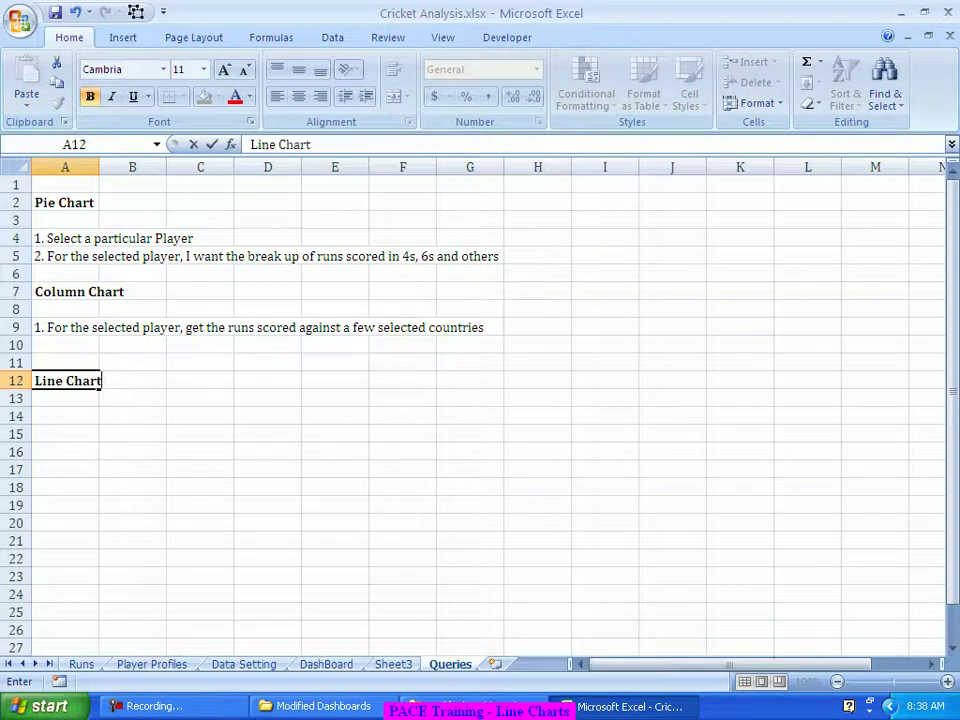
key("Return")
Enter the query "1. For the selected player, display the runs scored yearwise" in cell A14, below the Line Chart heading
key("Down")
type("1.")
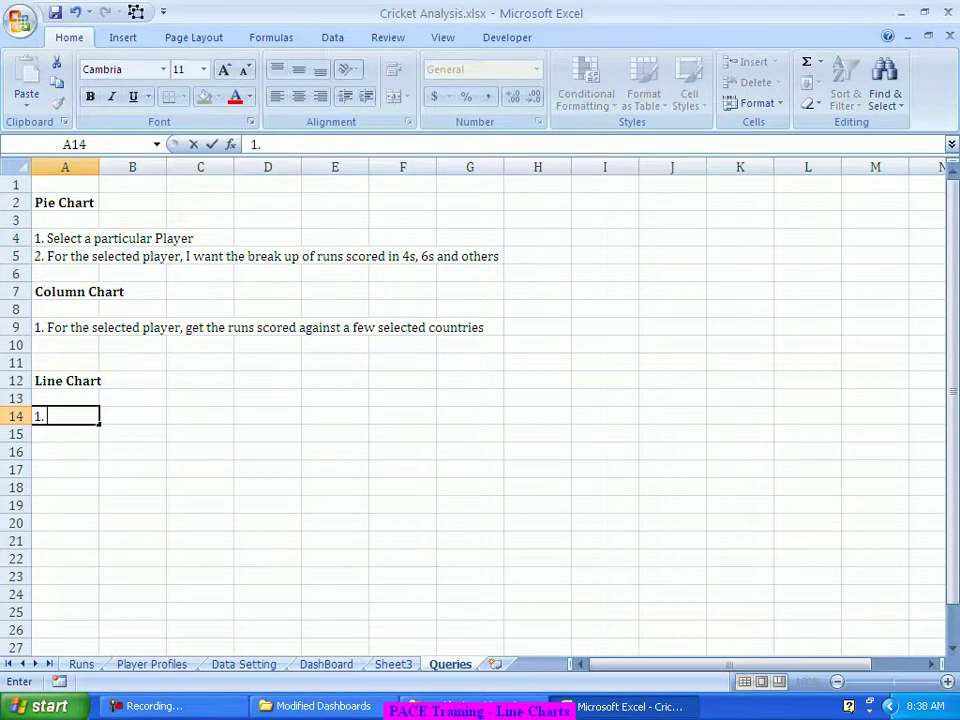
type(" For the s")
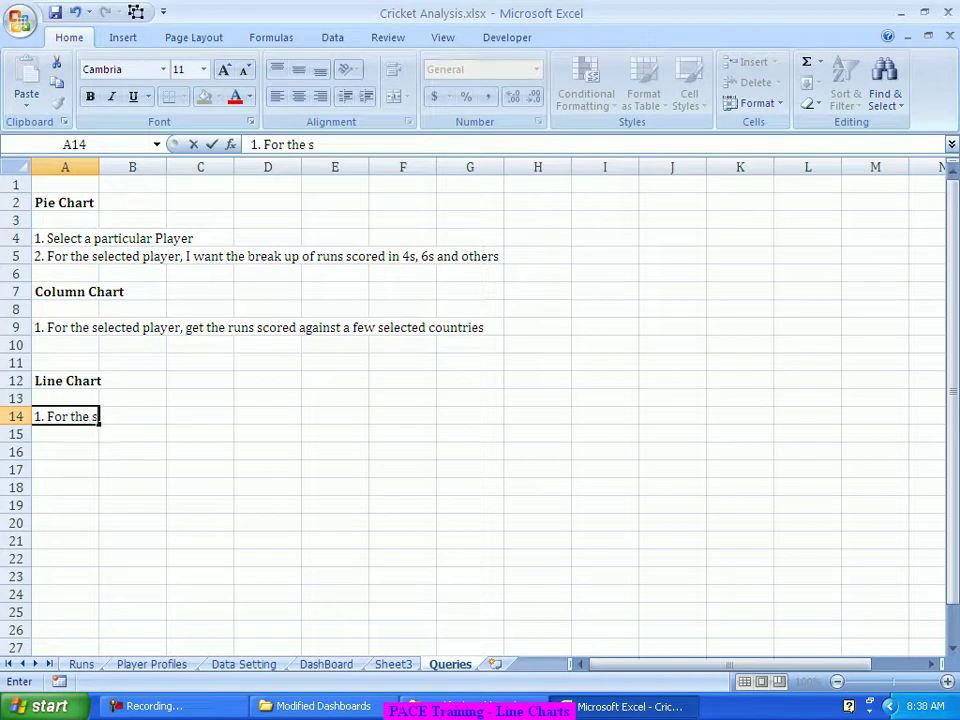
type("elected play")
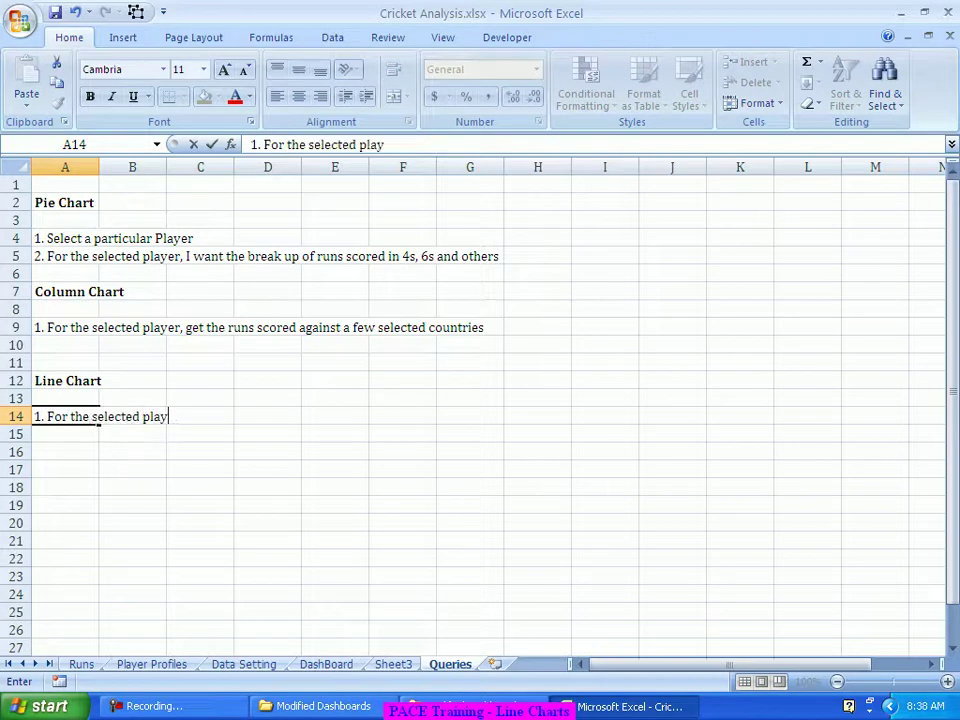
type("er, com")
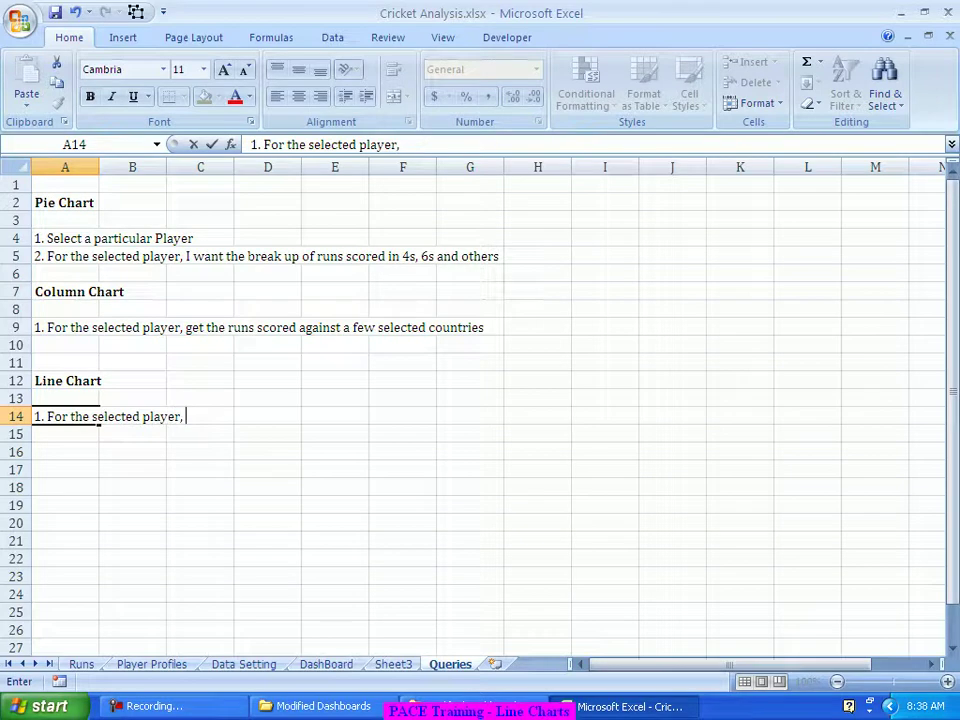
type("p")
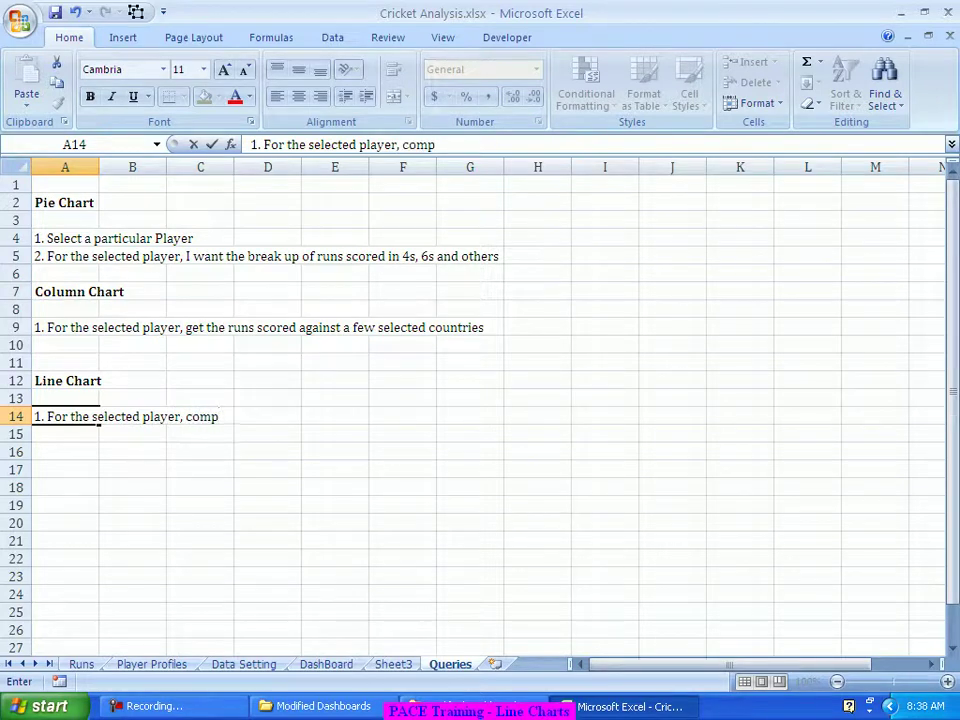
key("BackSpace")
key("BackSpace")
key("BackSpace")
key("BackSpace")
type("display the runs ")
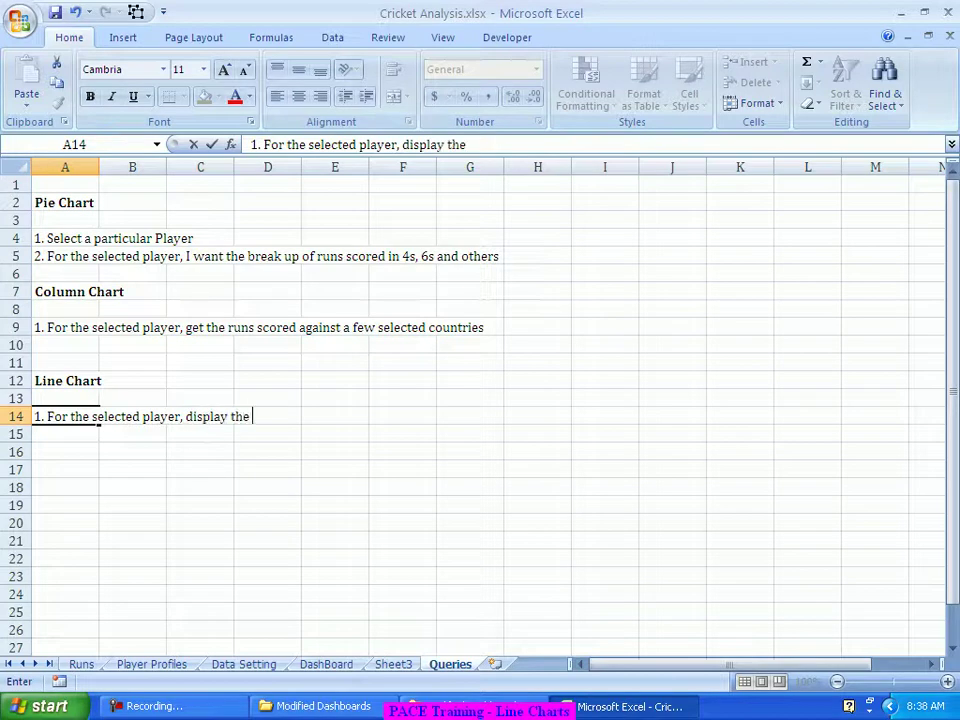
type("s")
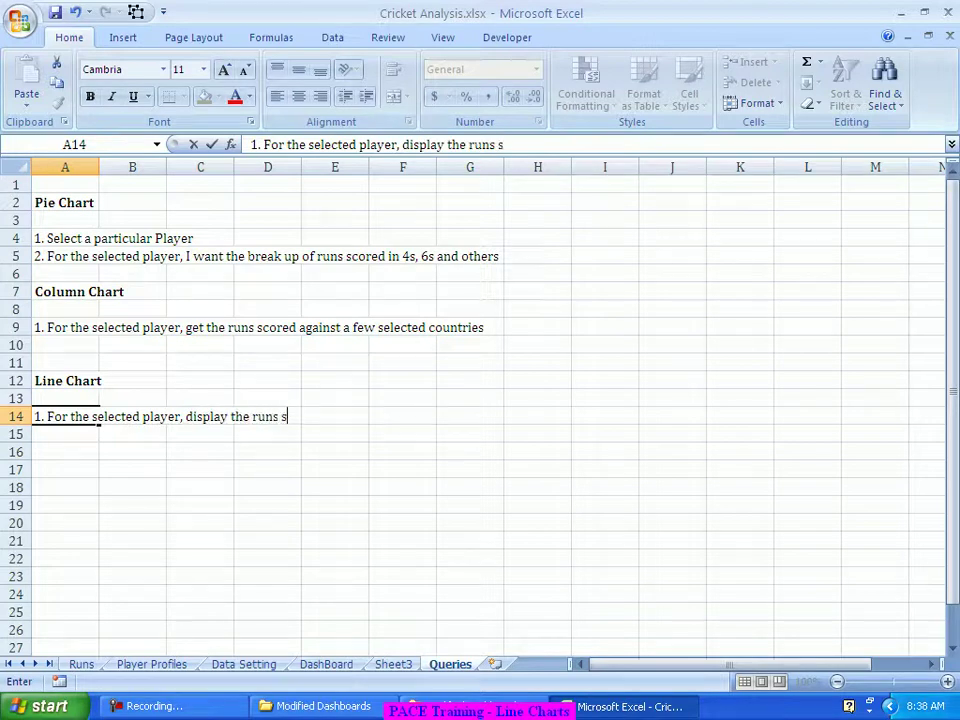
type("cored yea")
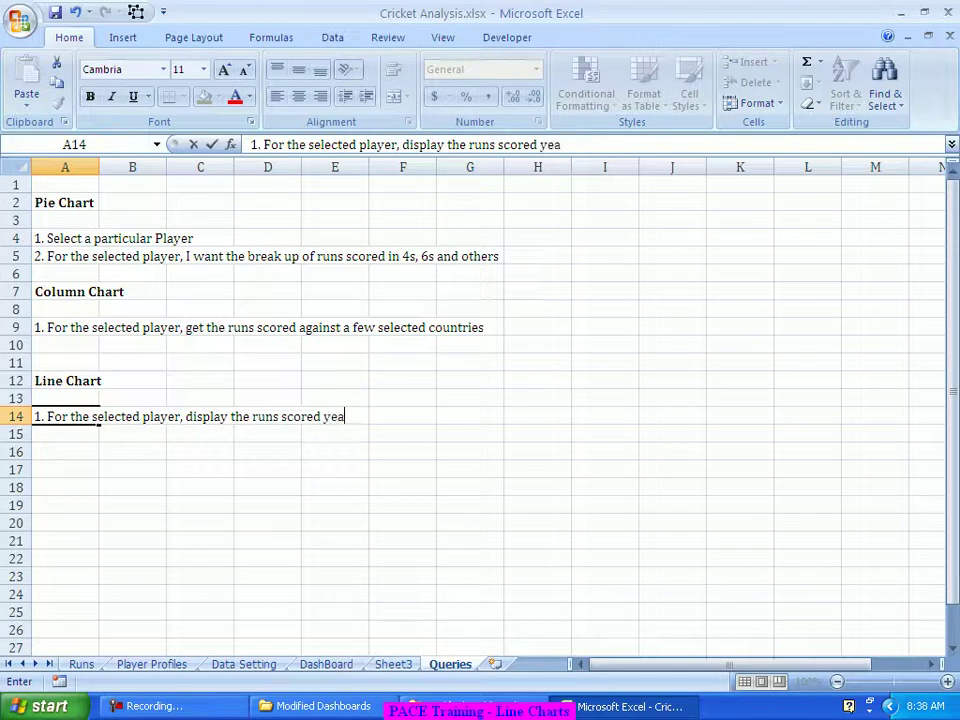
type("rwise")
key("Return")
key("Return")
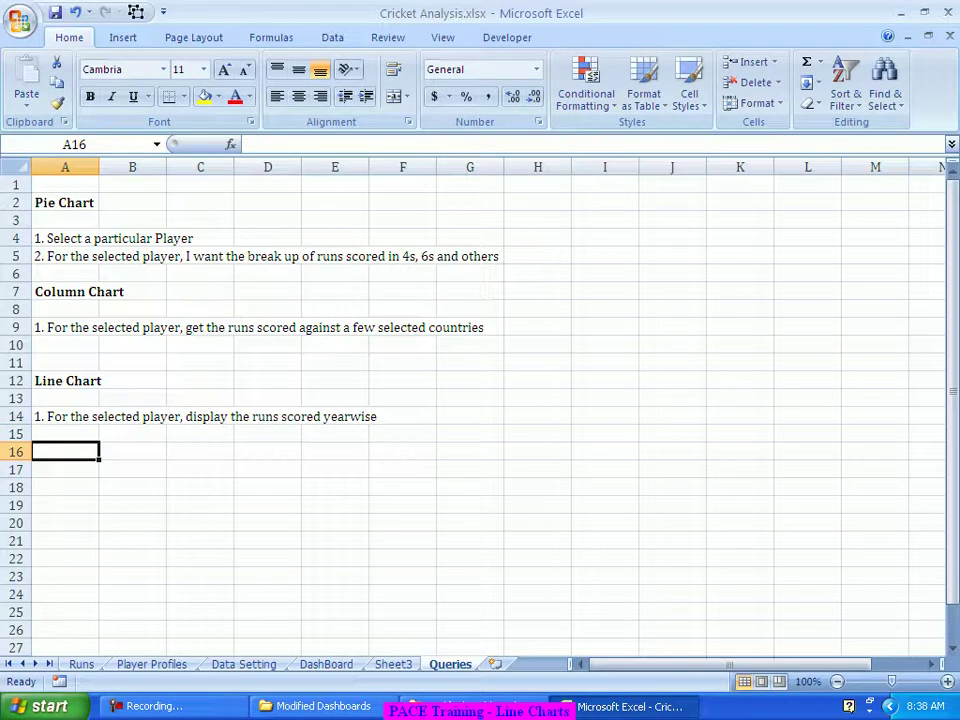
key("Up")
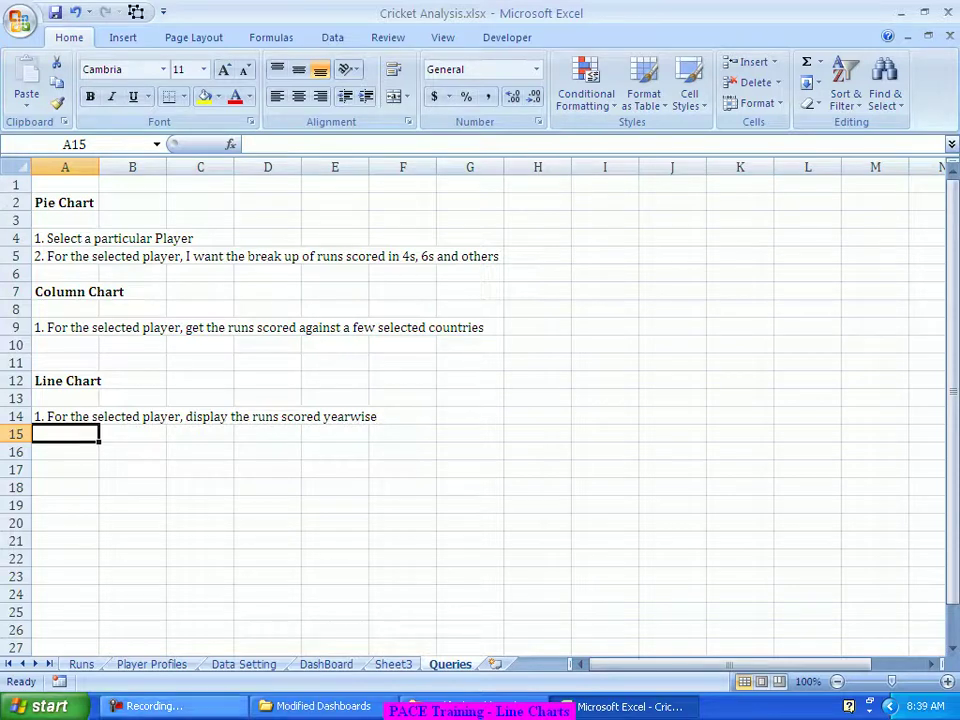
Add the column header "Year" in cell M1 of the Runs sheet
left_click(81, 664)
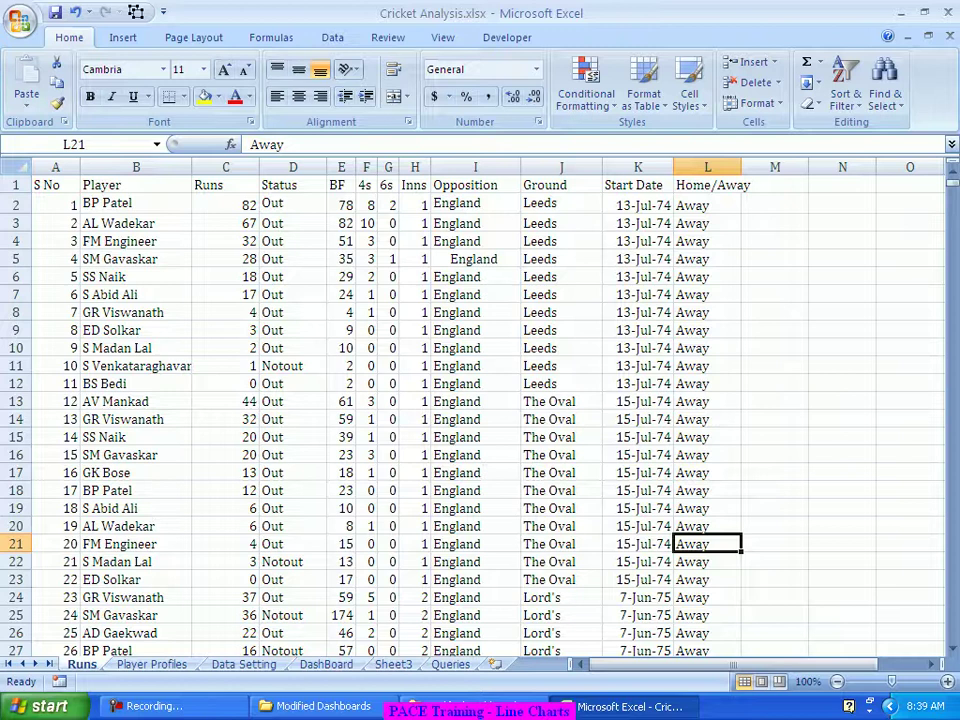
left_click(637, 312)
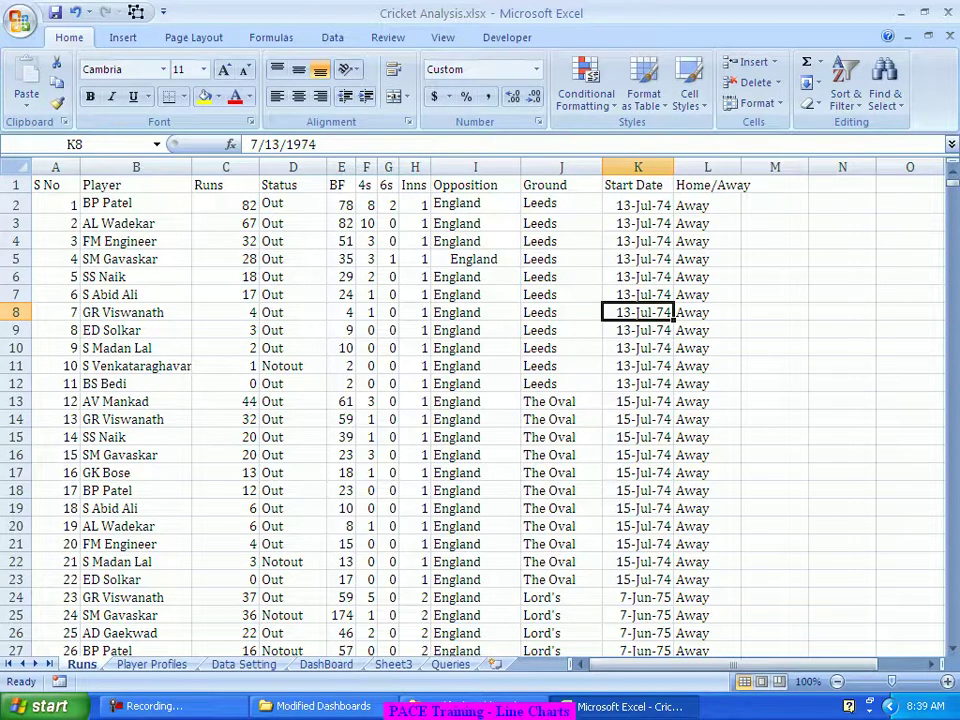
left_click(774, 185)
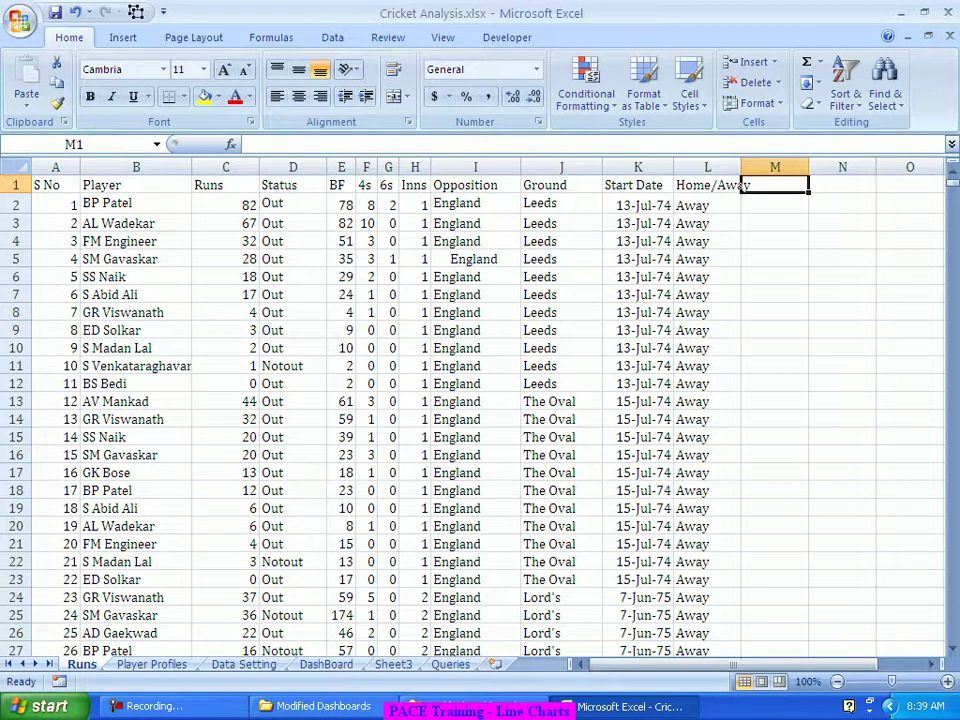
type("Year")
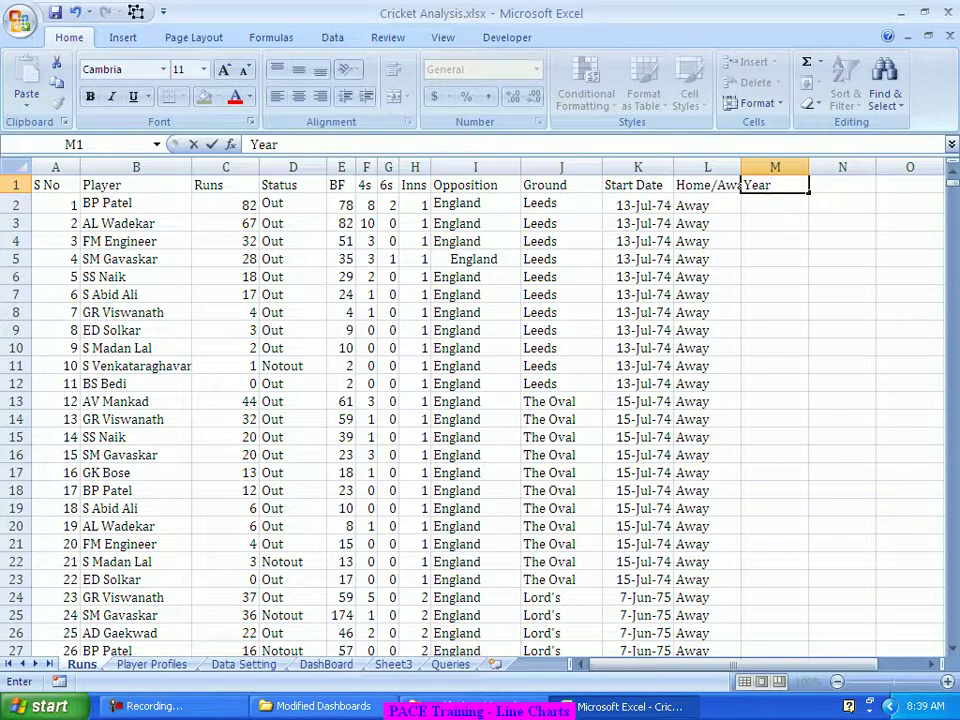
key("Return")
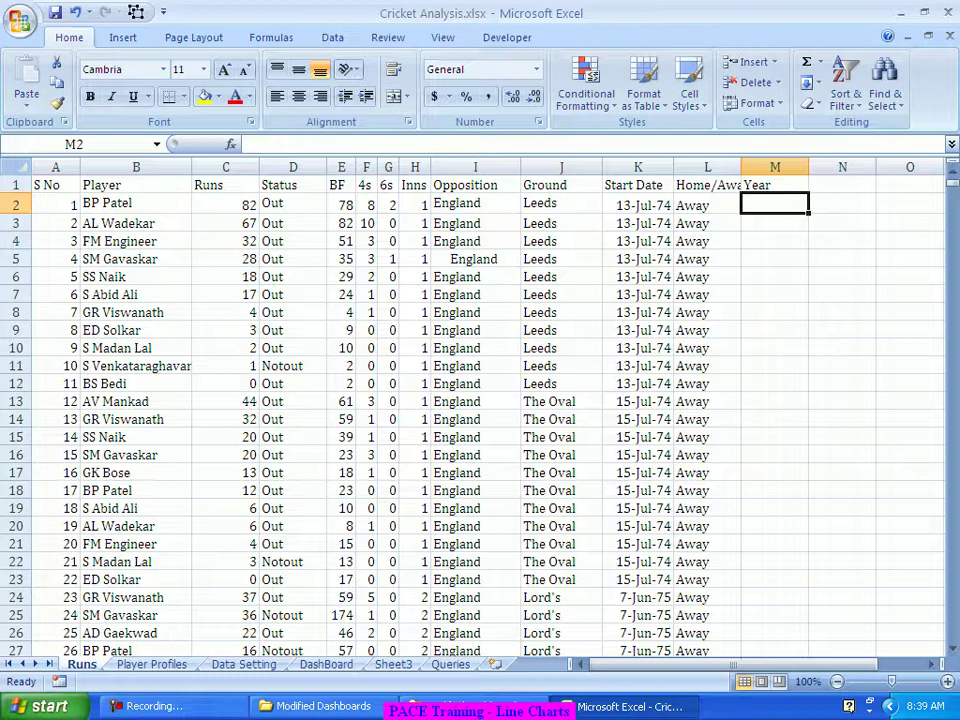
Enter the formula =YEAR(K2) in cell M2 to extract the year from the start date
type("=year")
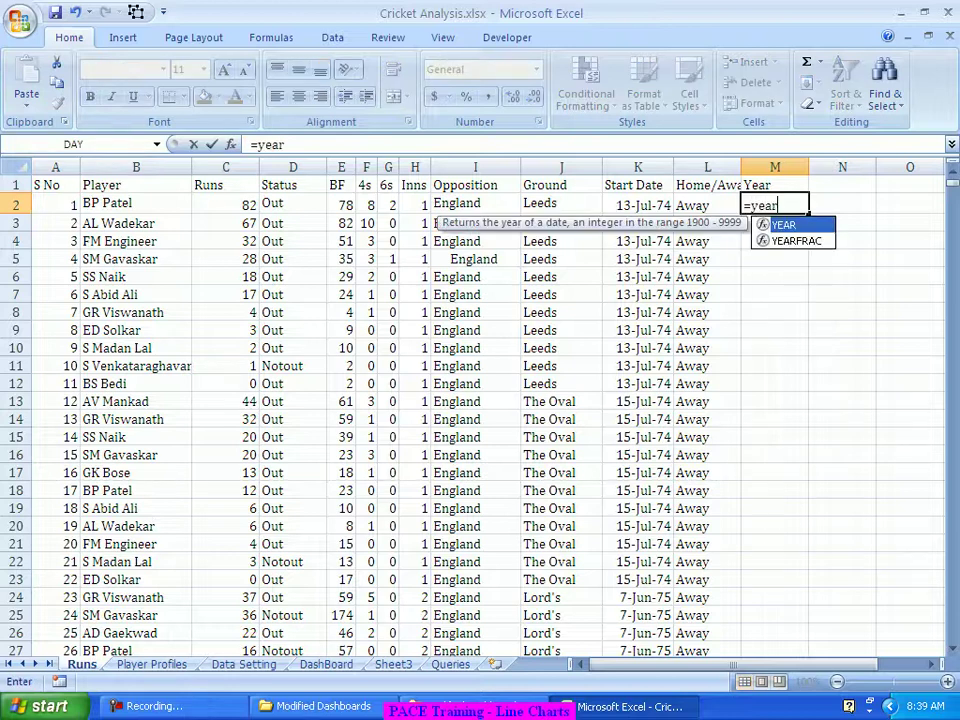
key("Tab")
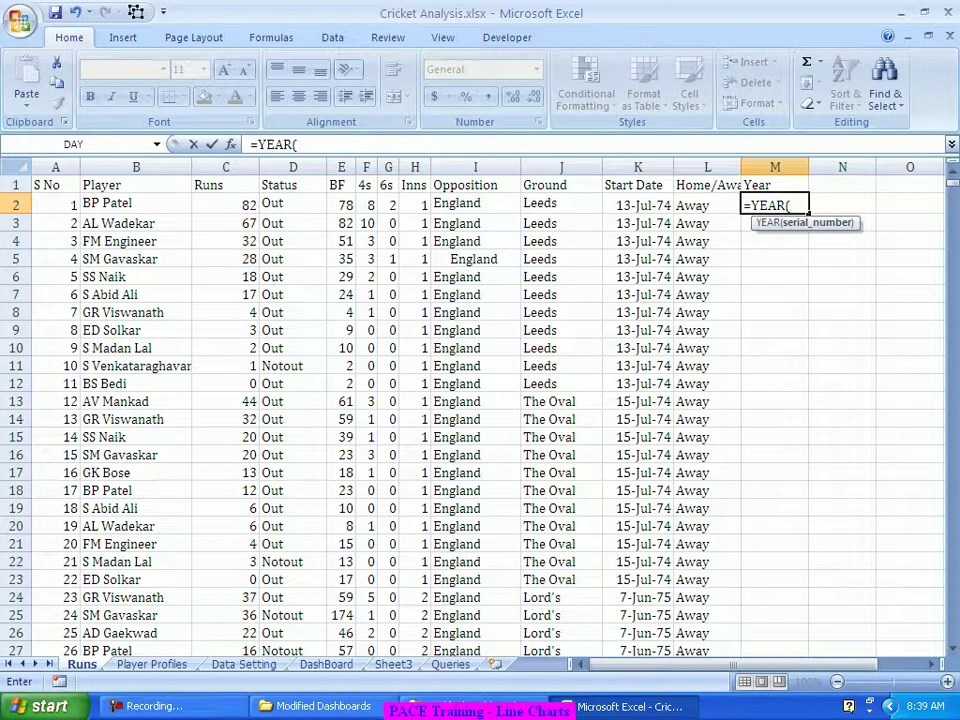
left_click(637, 204)
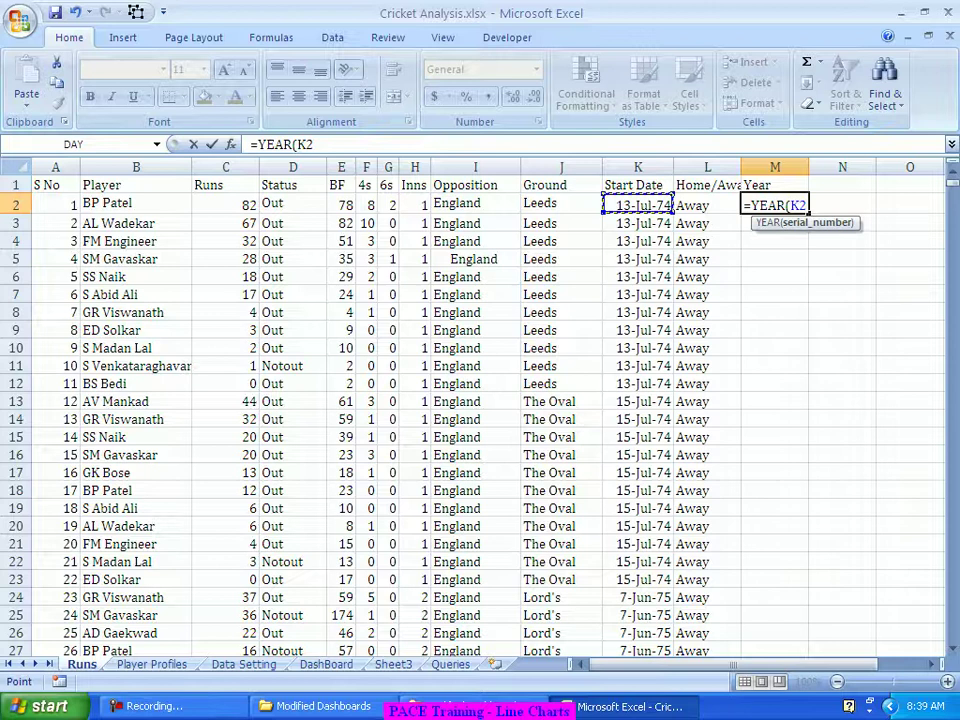
type(")")
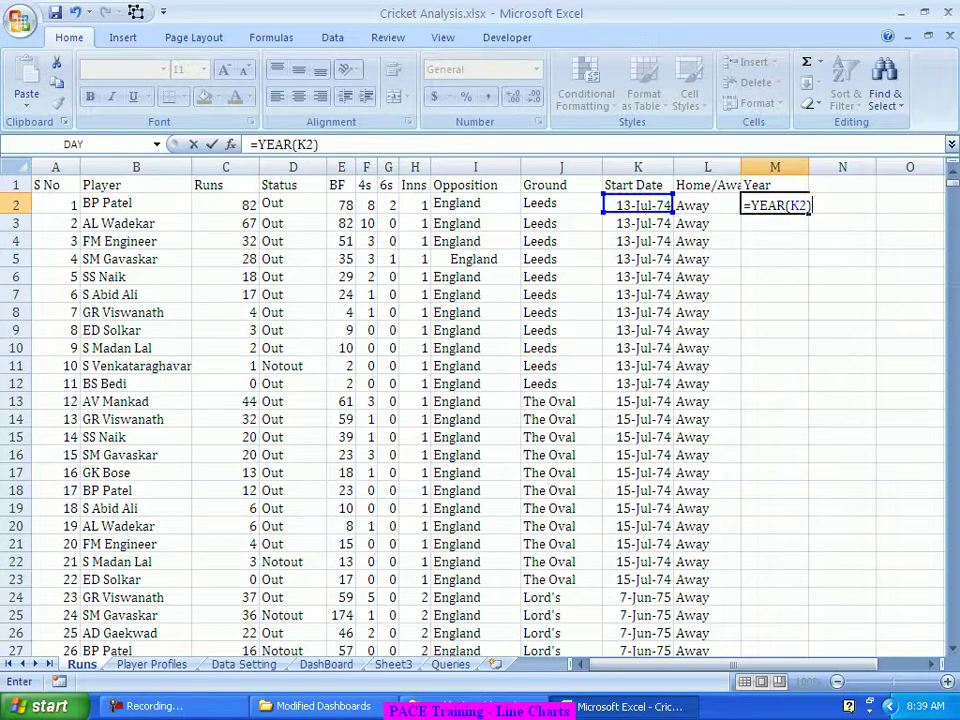
key("Return")
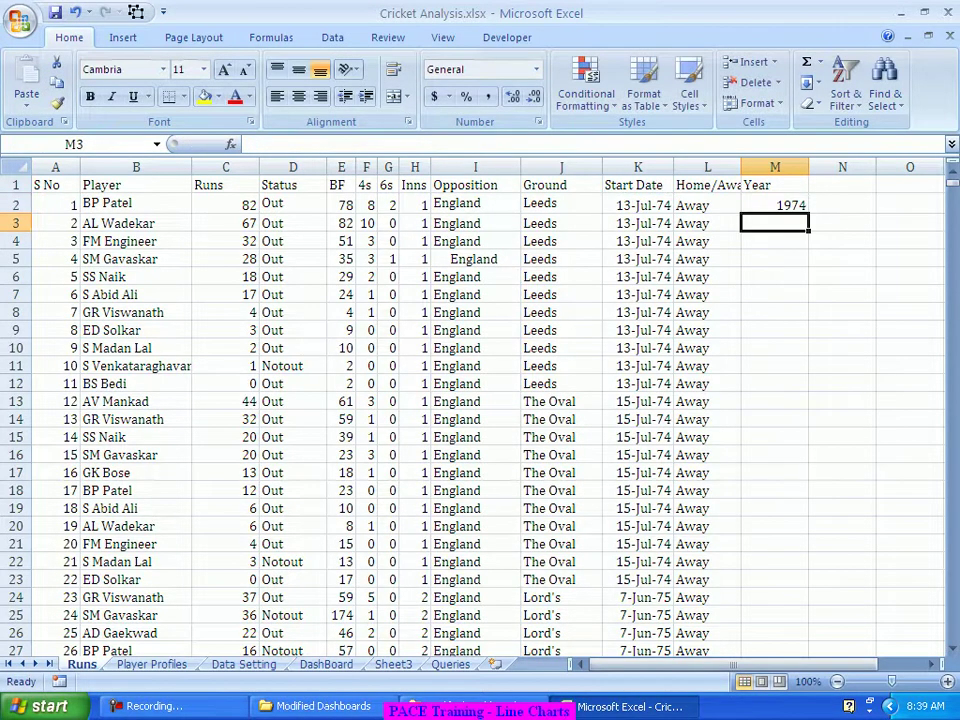
Fill the year formula from M2 down to all data rows and fit column M's width to its contents
left_click(774, 204)
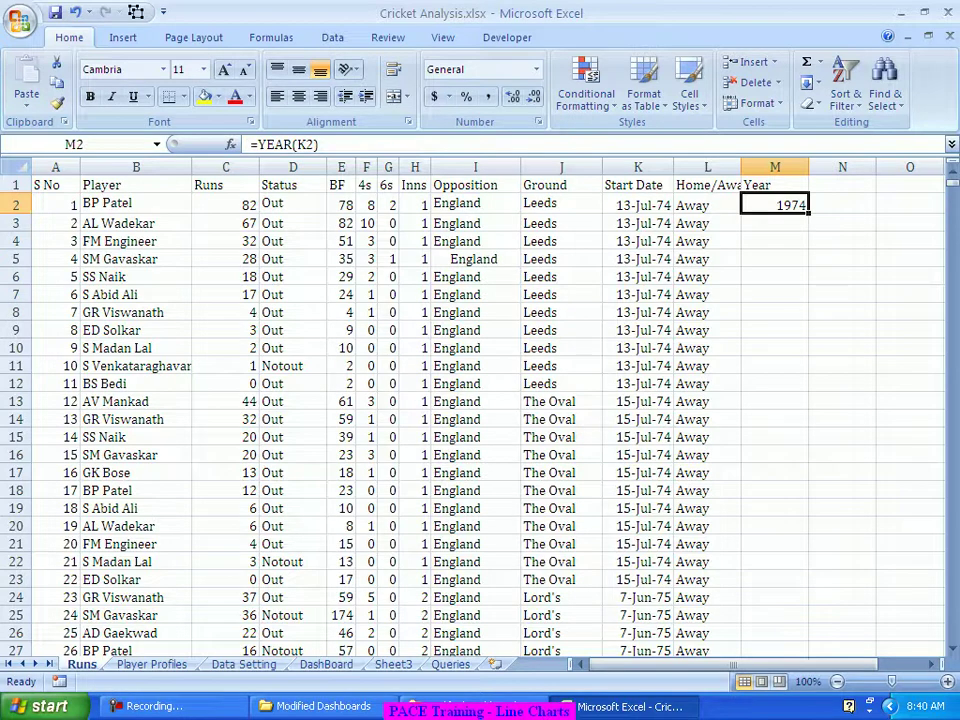
double_click(809, 211)
left_click(774, 312)
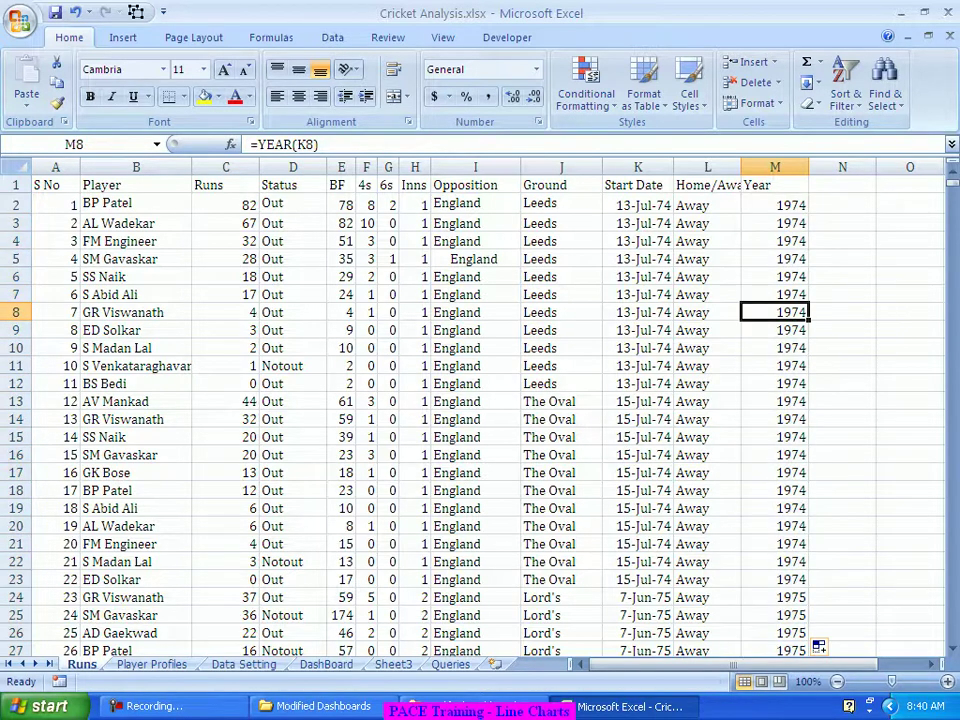
scroll(475, 420, "down", 1)
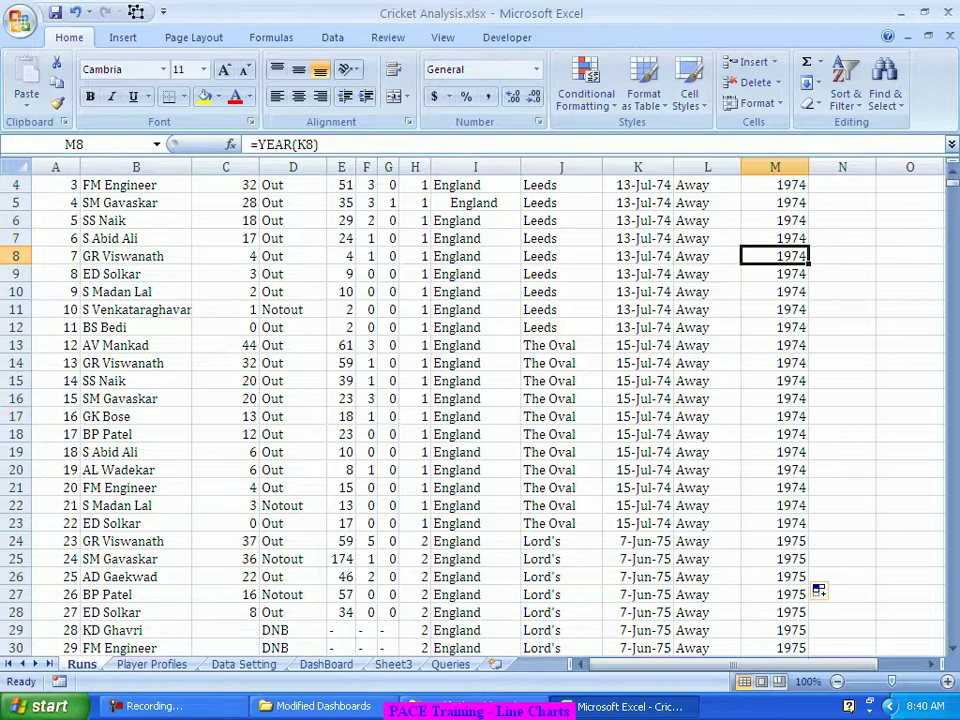
scroll(475, 420, "up", 1)
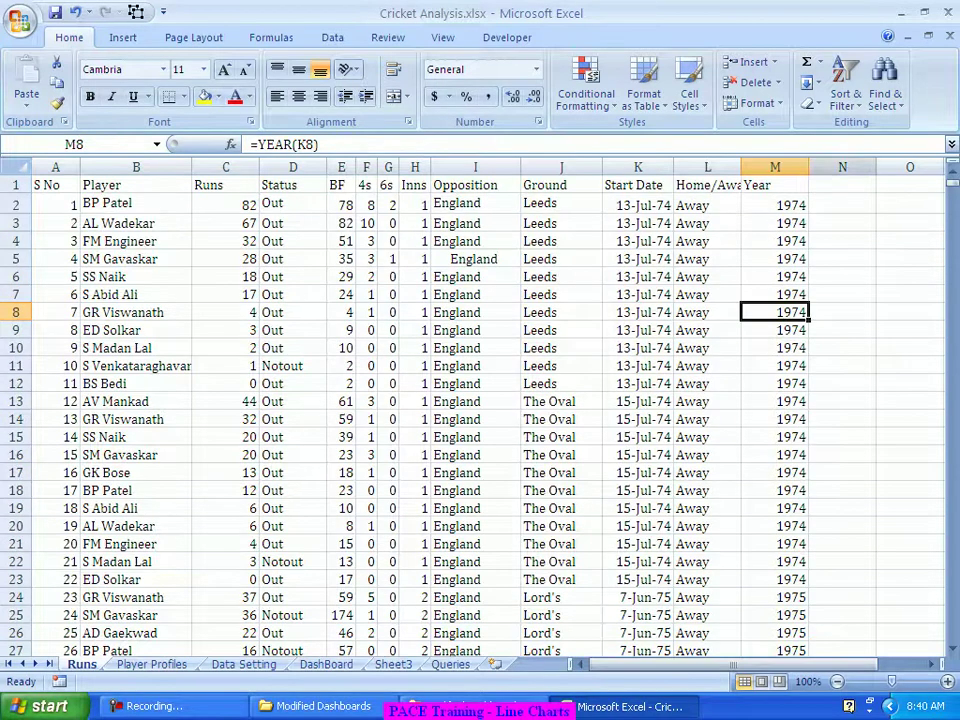
double_click(809, 167)
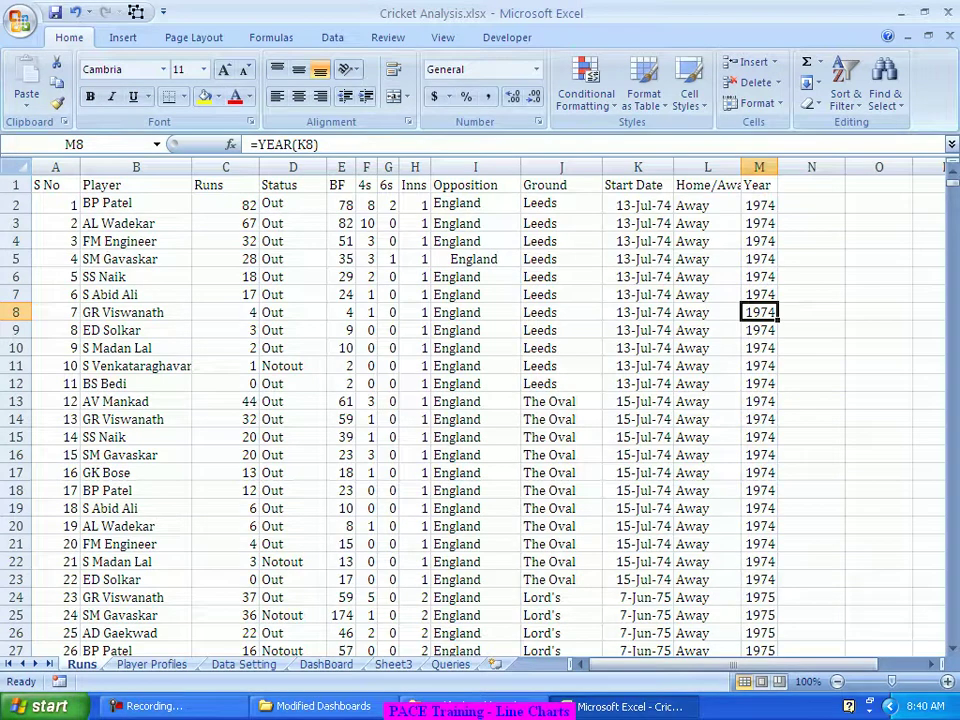
left_click(759, 383)
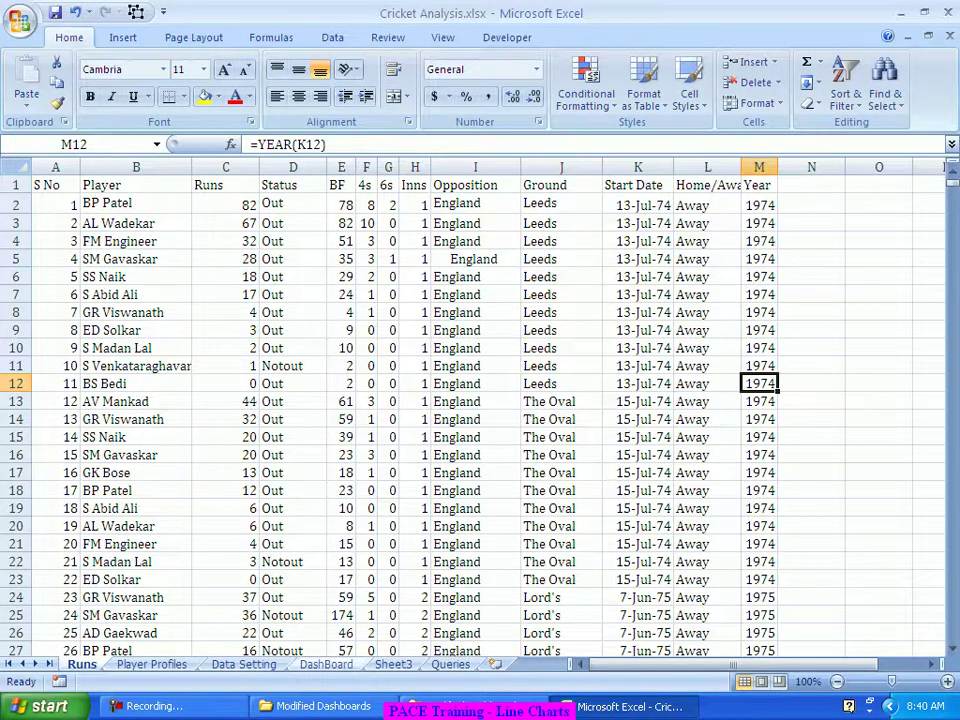
Enter the bold heading "Line Chart" in cell A22 of the Data Setting sheet, below the column chart data
left_click(326, 664)
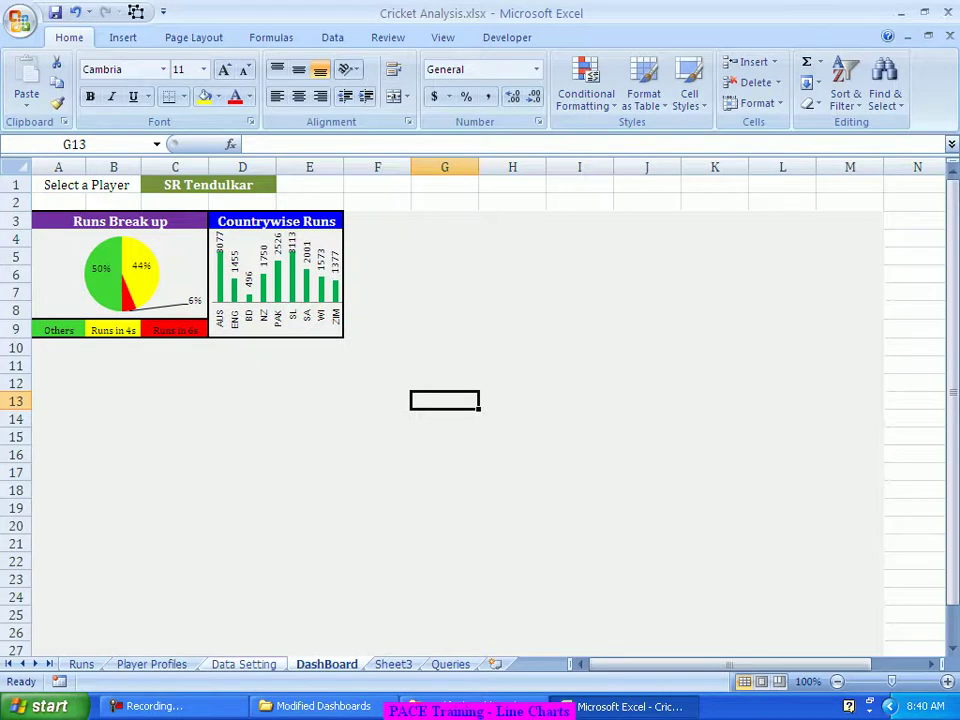
key("ctrl+Page_Up")
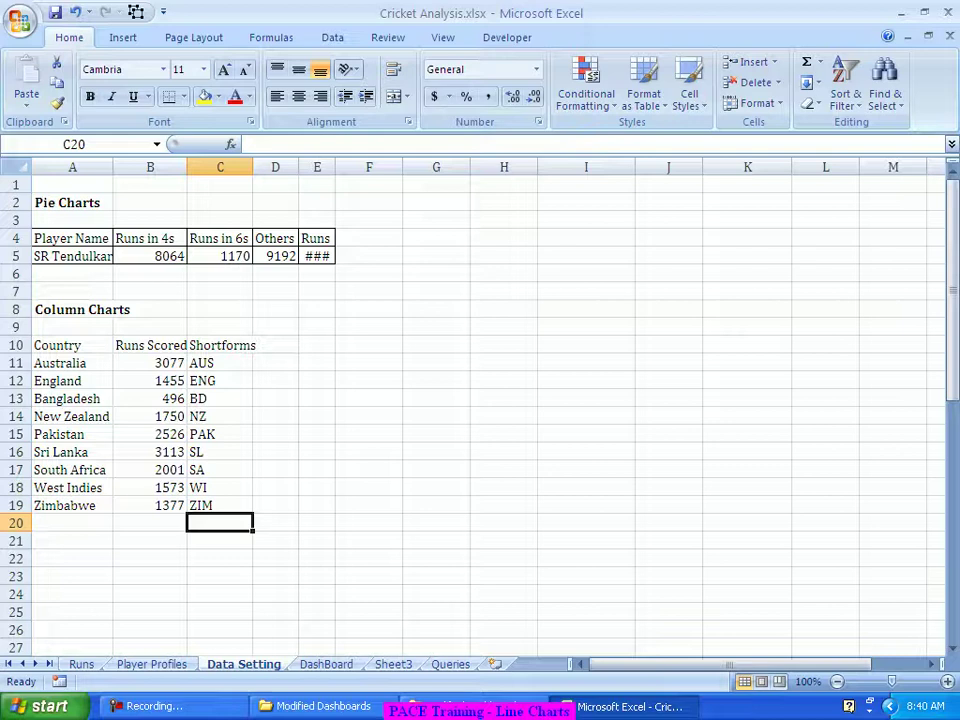
scroll(480, 400, "down", 1)
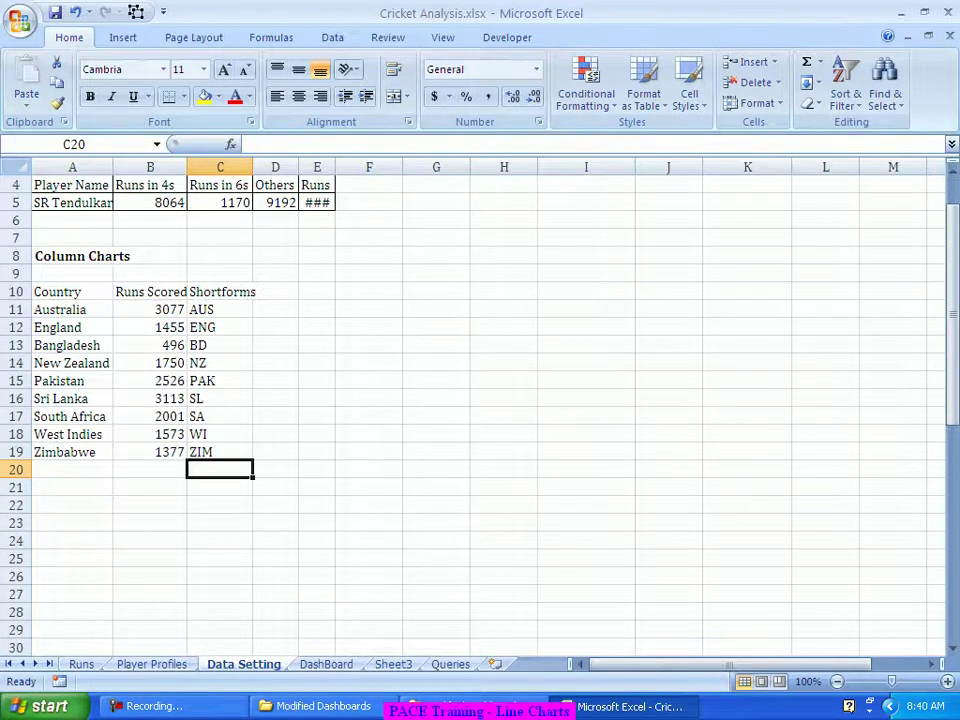
left_click(72, 505)
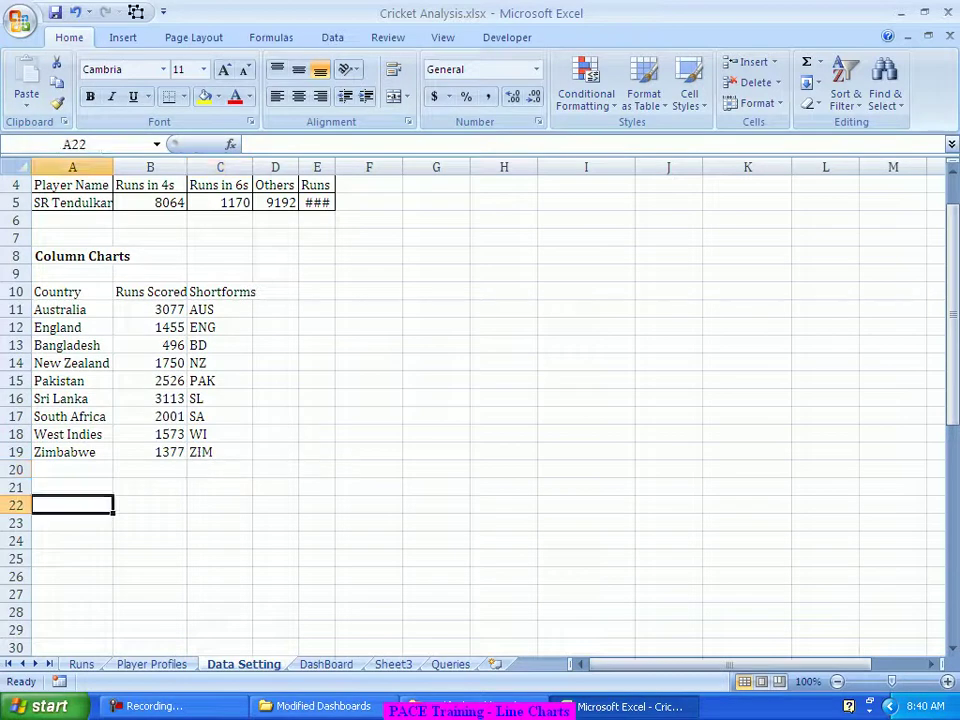
key("ctrl+b")
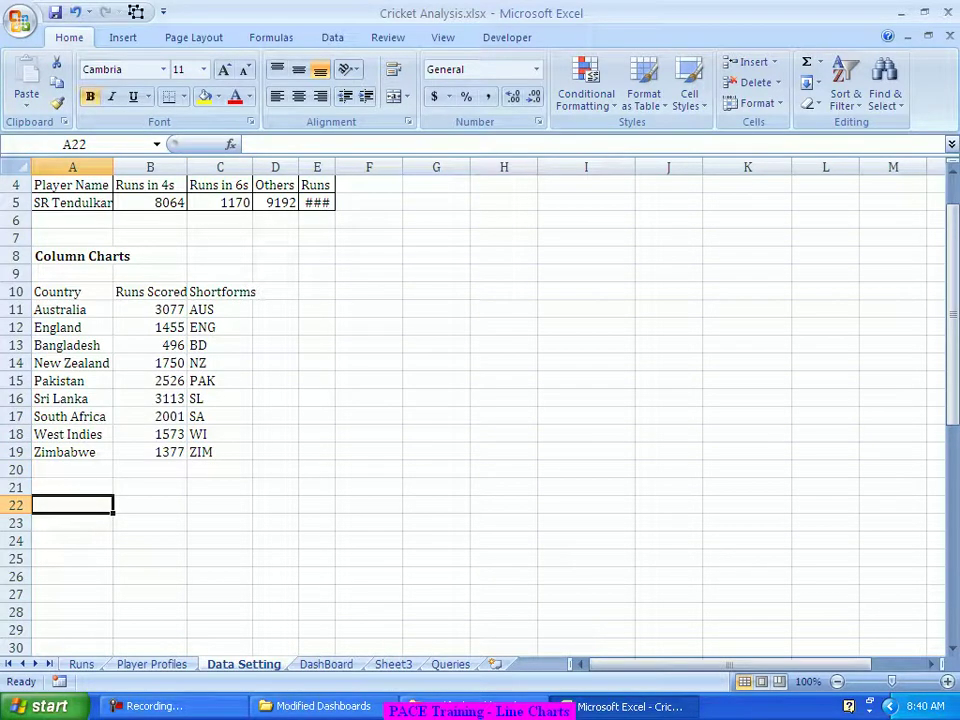
type("Line ")
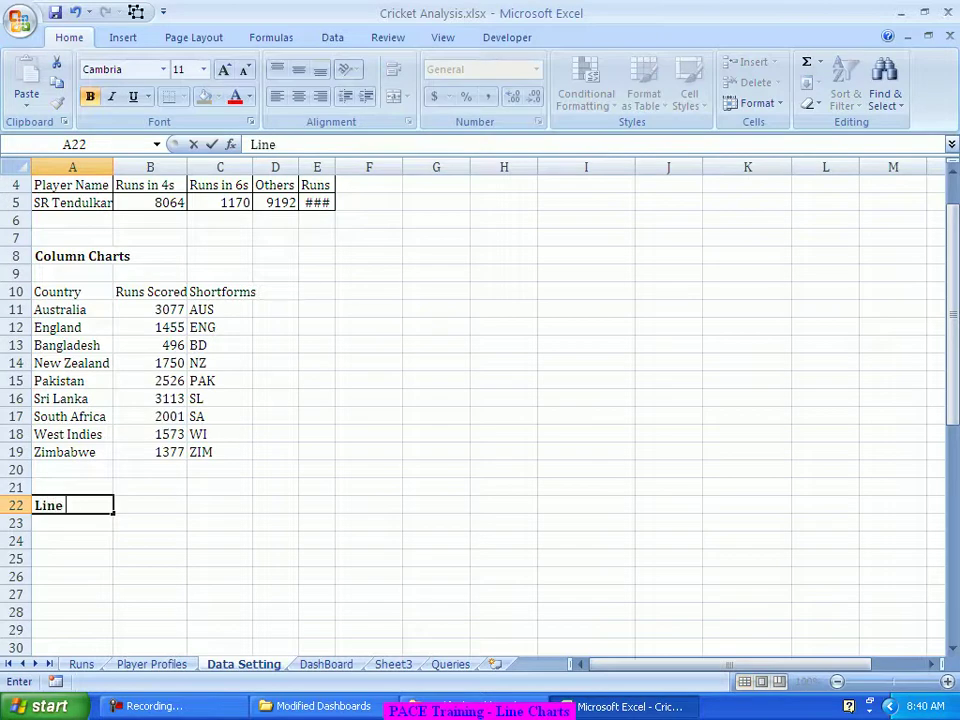
type("Chart")
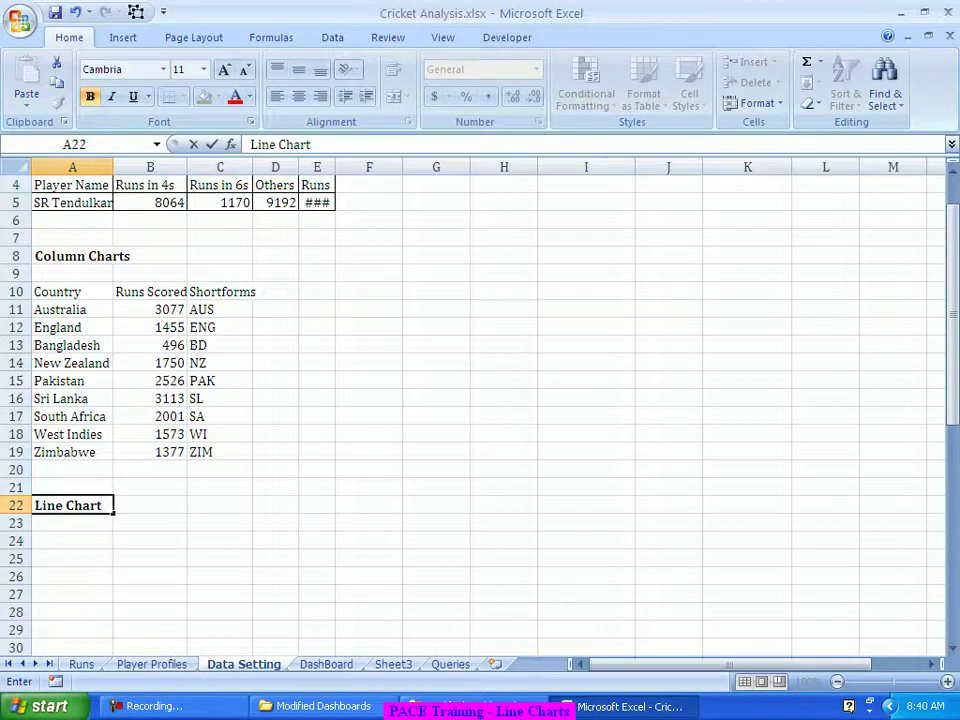
key("Return")
key("Return")
Add the column headers "Year" in cell A24 and "Runs" in cell B24
scroll(480, 400, "down", 3)
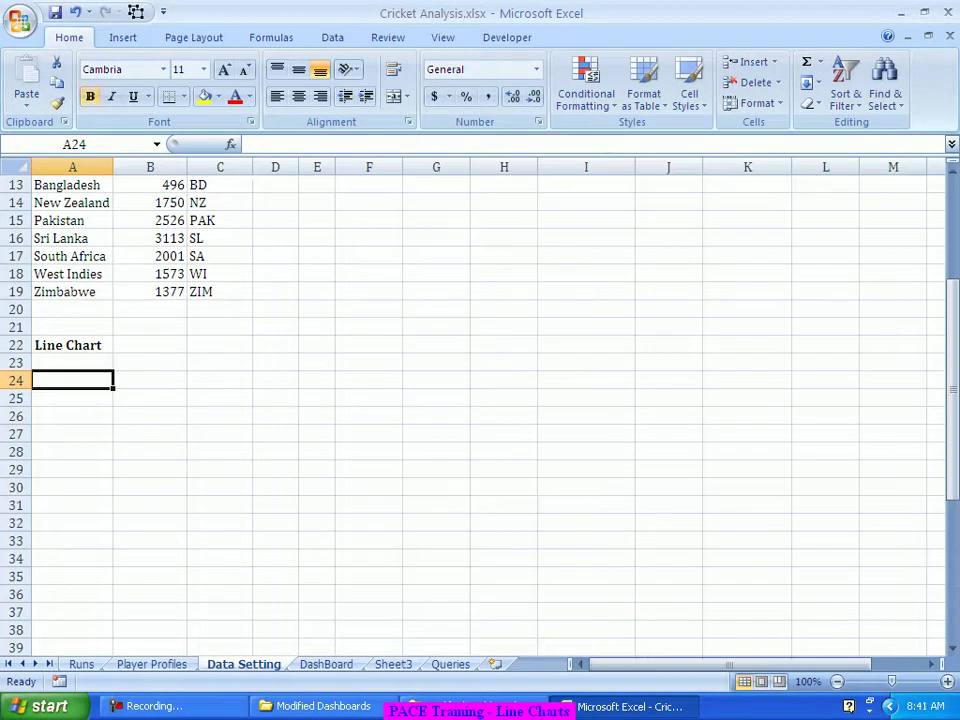
type("Year")
key("Tab")
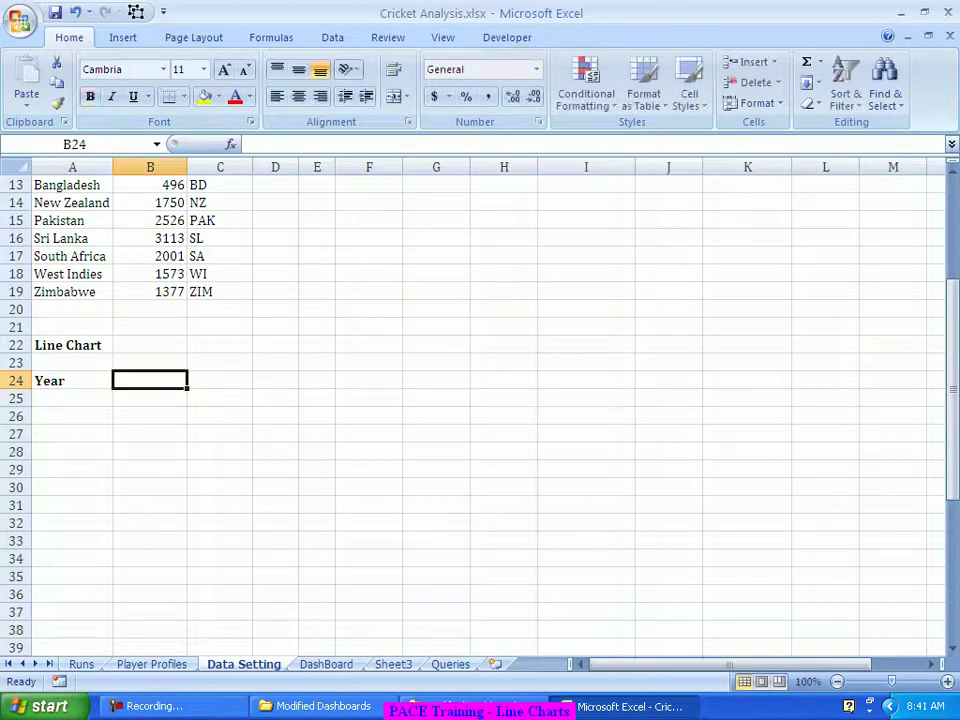
type("Runs")
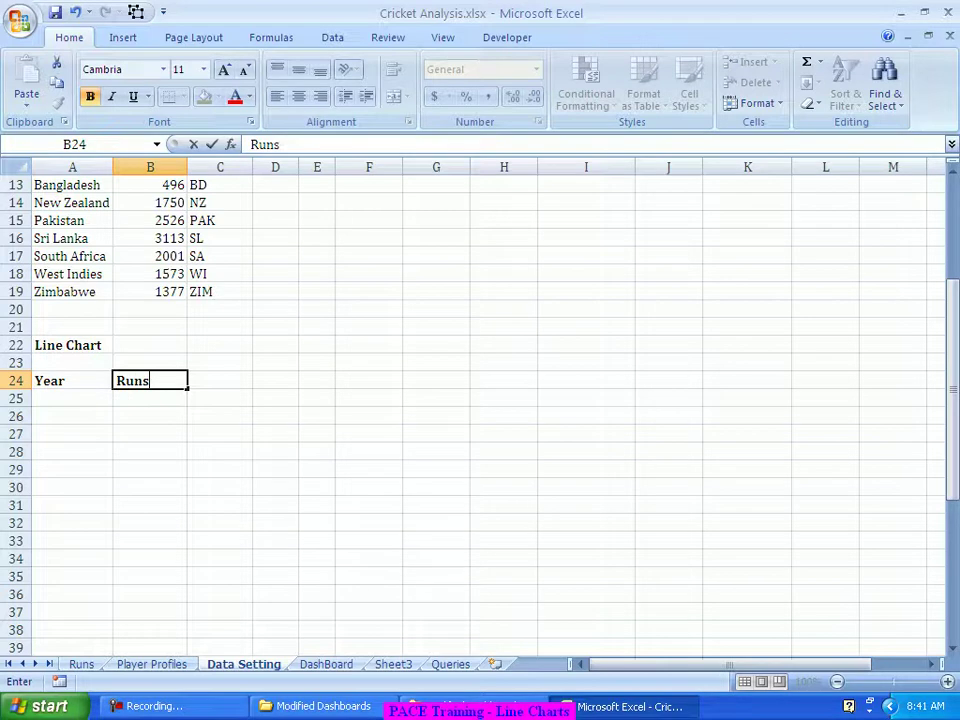
key("Return")
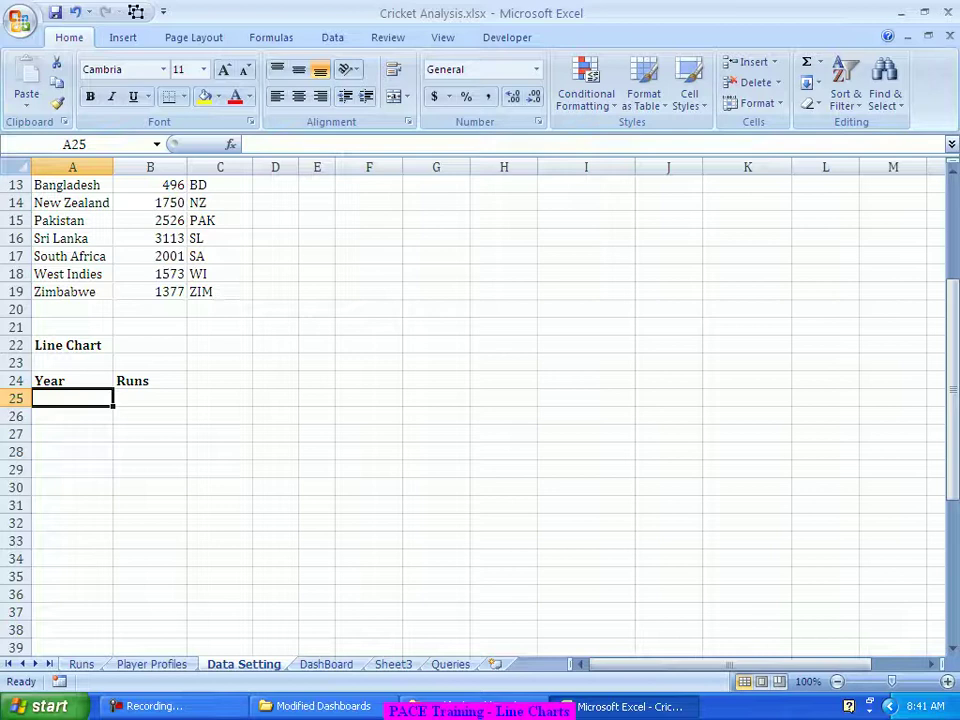
Enter the first two years, 1974 in cell A25 and 1975 in cell A26
type("1")
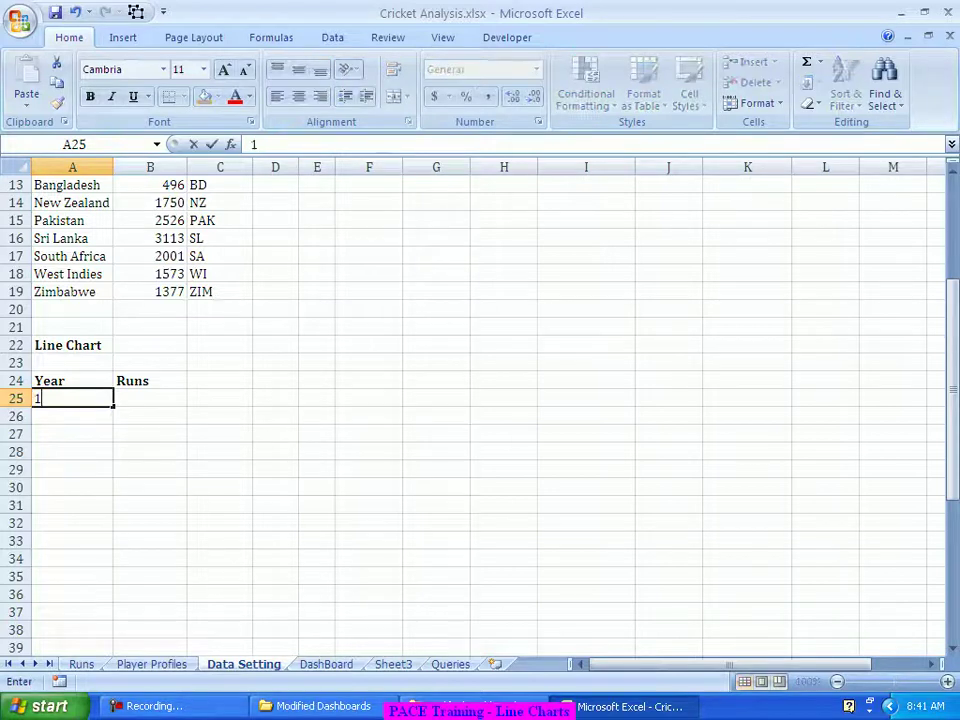
type("974")
key("Tab")
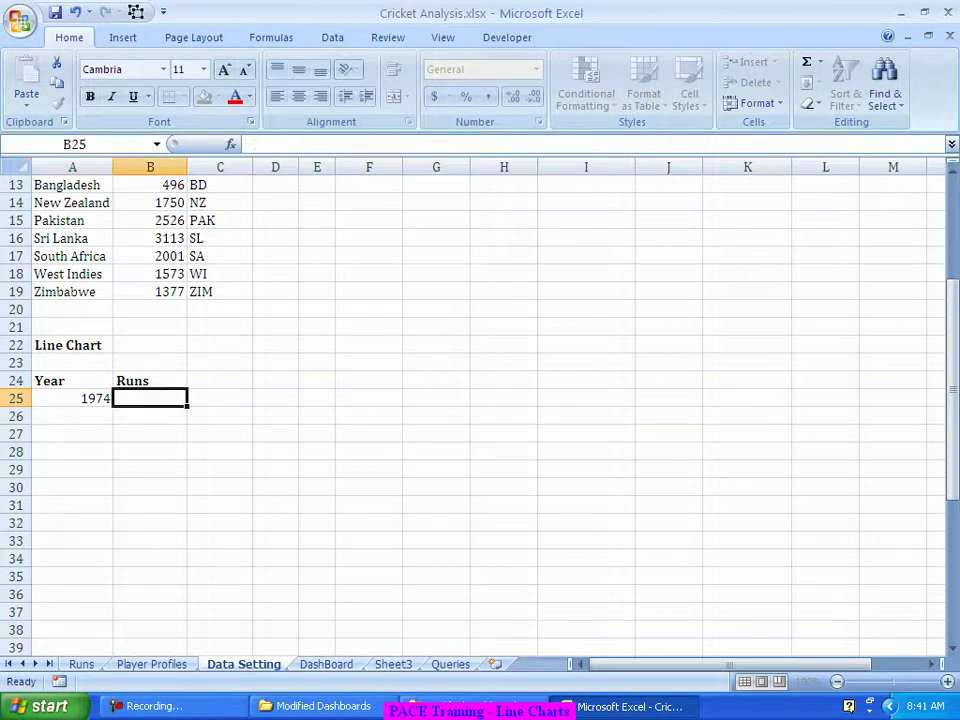
key("Left")
key("Down")
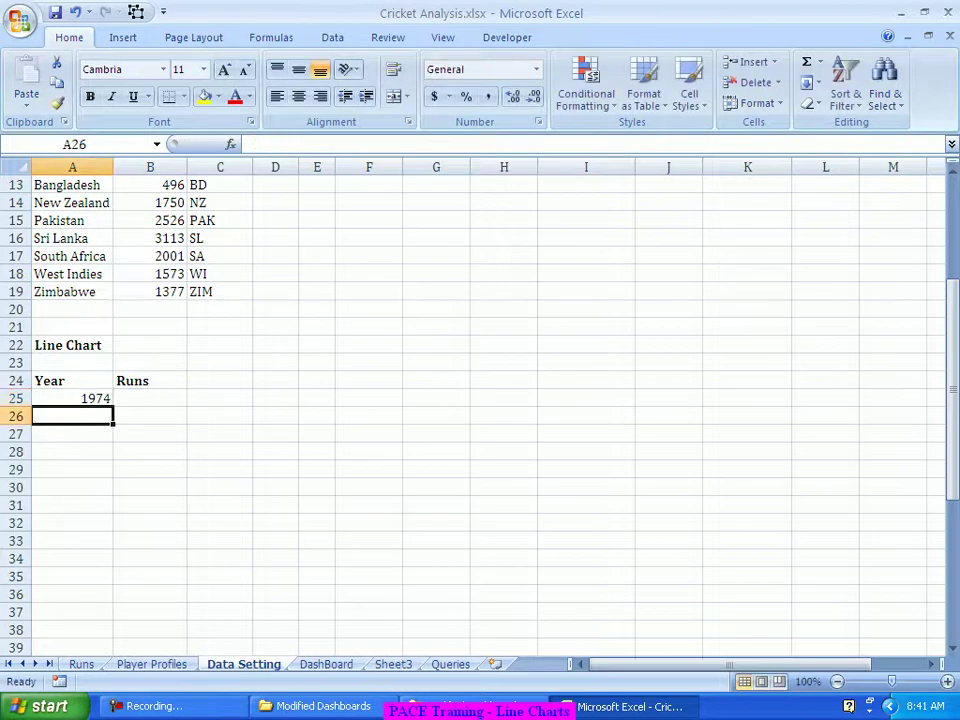
type("1975")
key("Return")
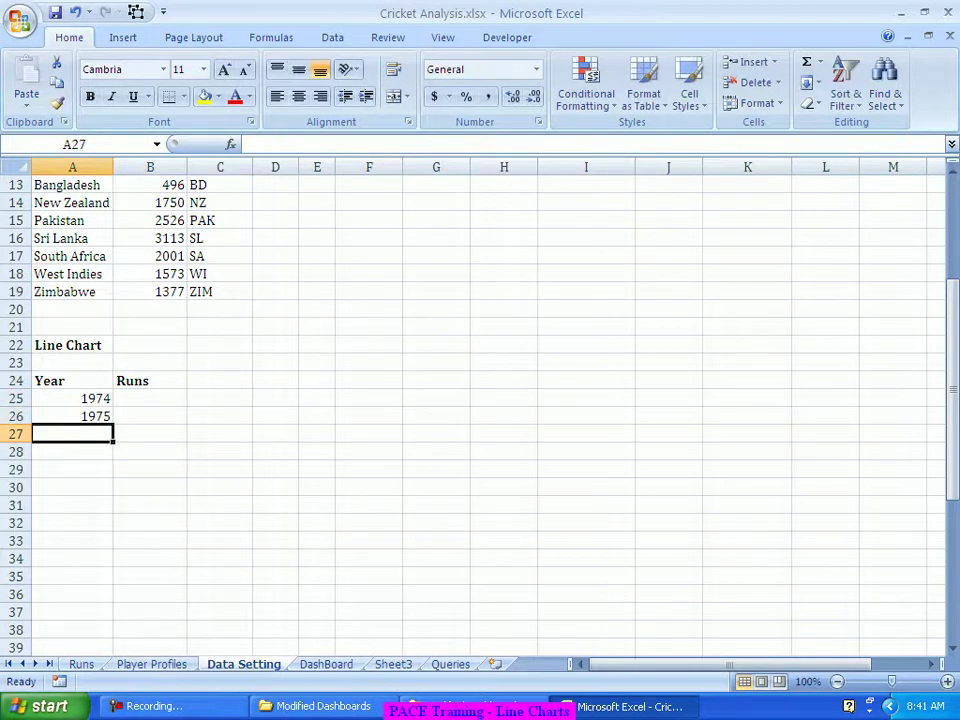
Extend the year series from A25:A26 down to 2012 in cell A63 and review the filled list
scroll(475, 410, "down", 2)
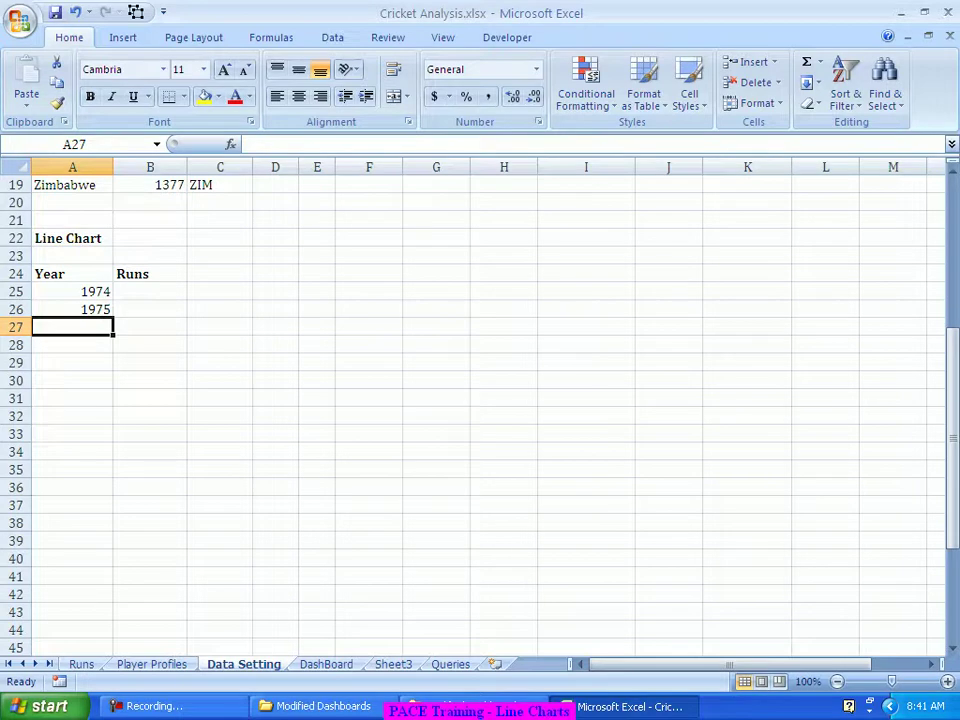
mouse_move(72, 291)
left_mouse_down()
mouse_move(72, 327)
mouse_move(72, 309)
left_mouse_up()
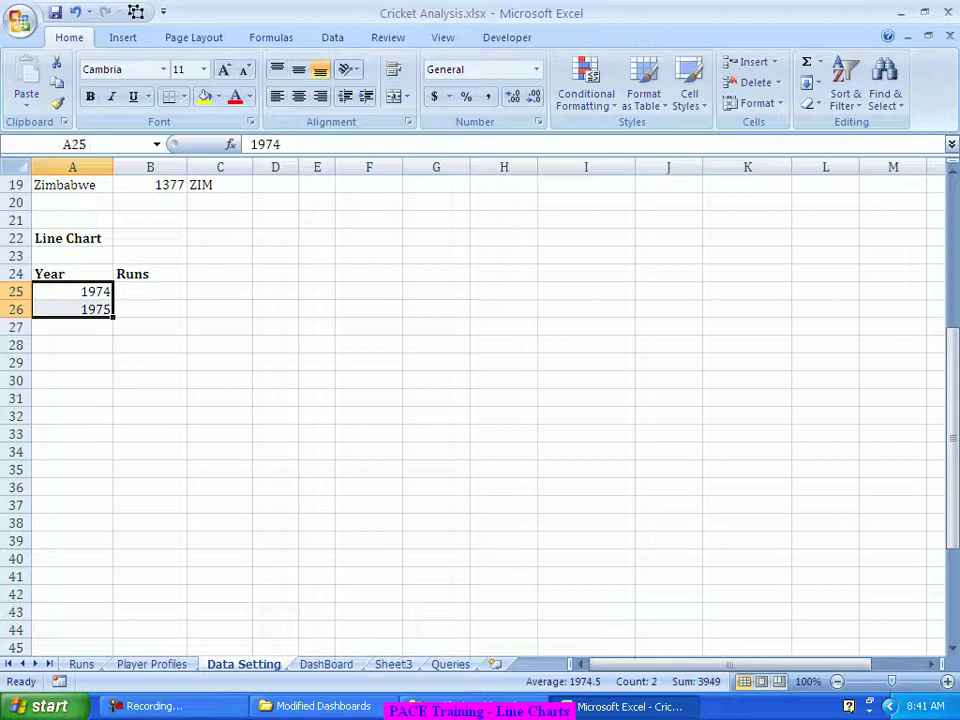
left_click_drag(113, 316, 114, 444)
left_click(220, 398)
scroll(220, 398, "up", 4)
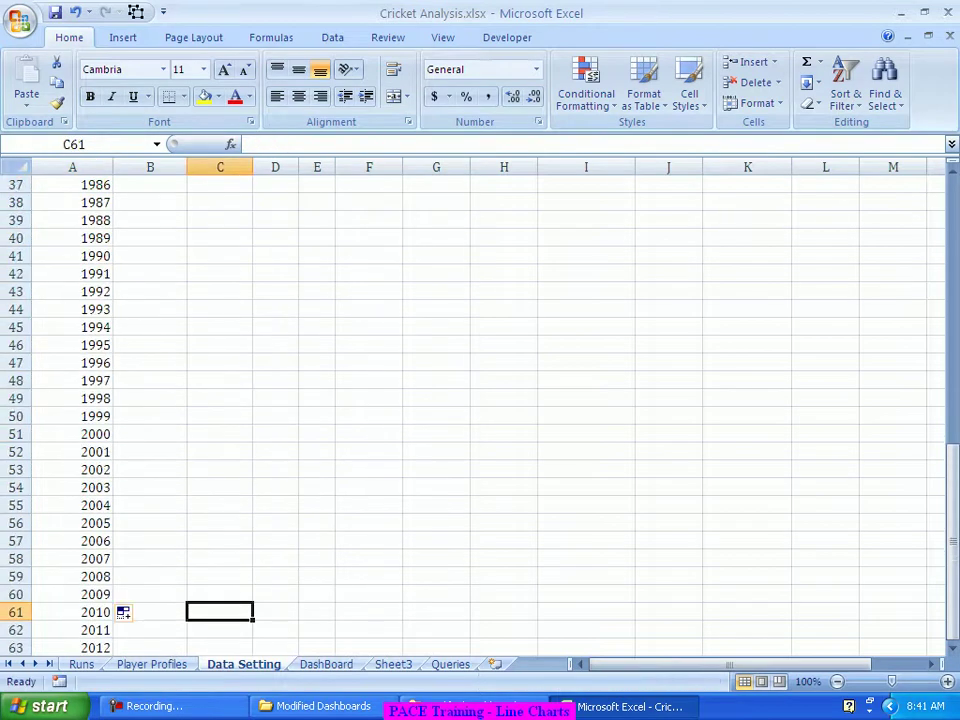
scroll(220, 396, "up", 5)
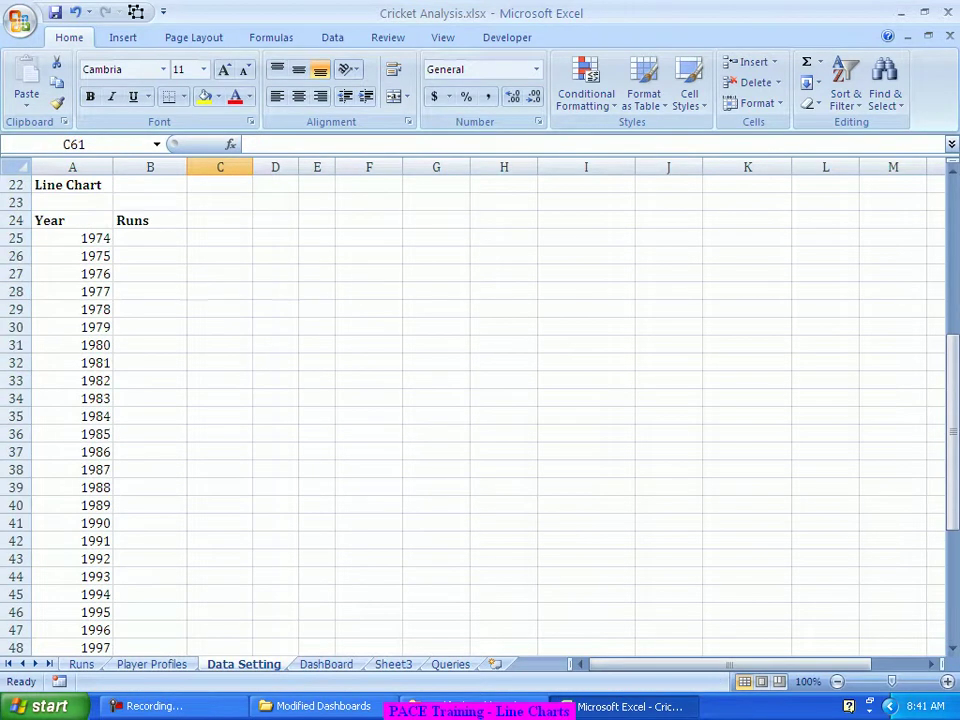
scroll(220, 396, "down", 6)
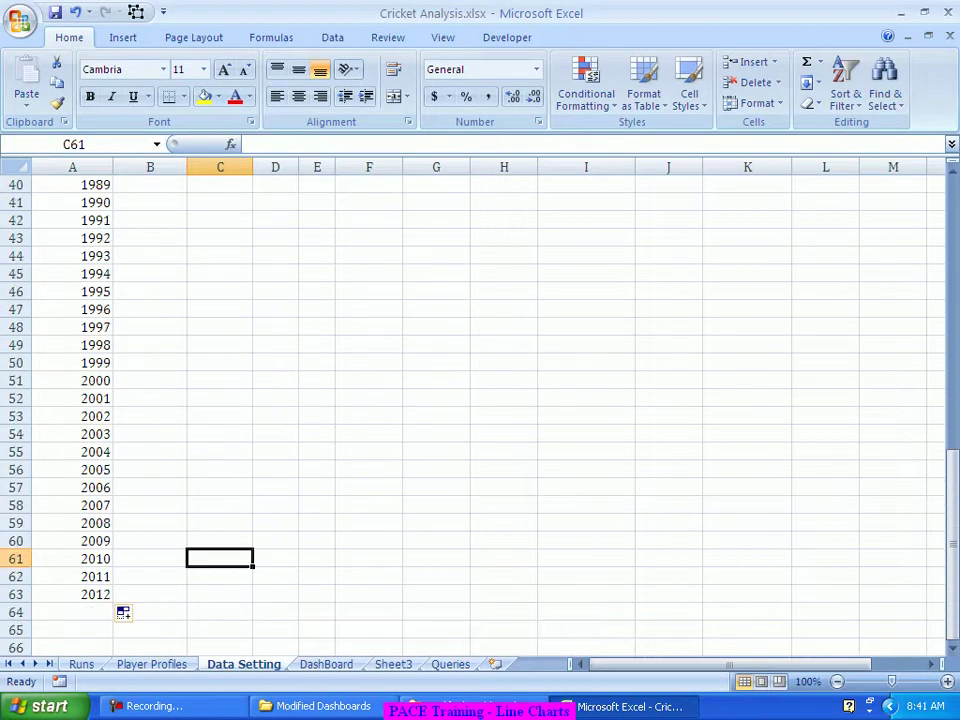
scroll(220, 396, "up", 8)
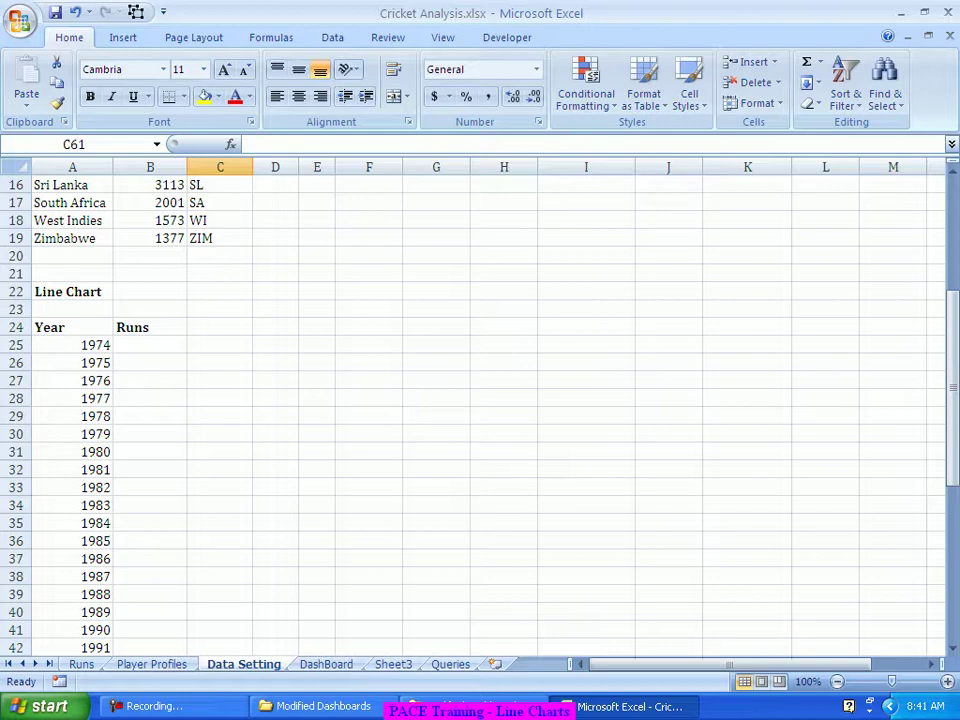
Start a SUMIFS formula in cell B25 with column C of the Runs sheet as the sum range
left_click(149, 344)
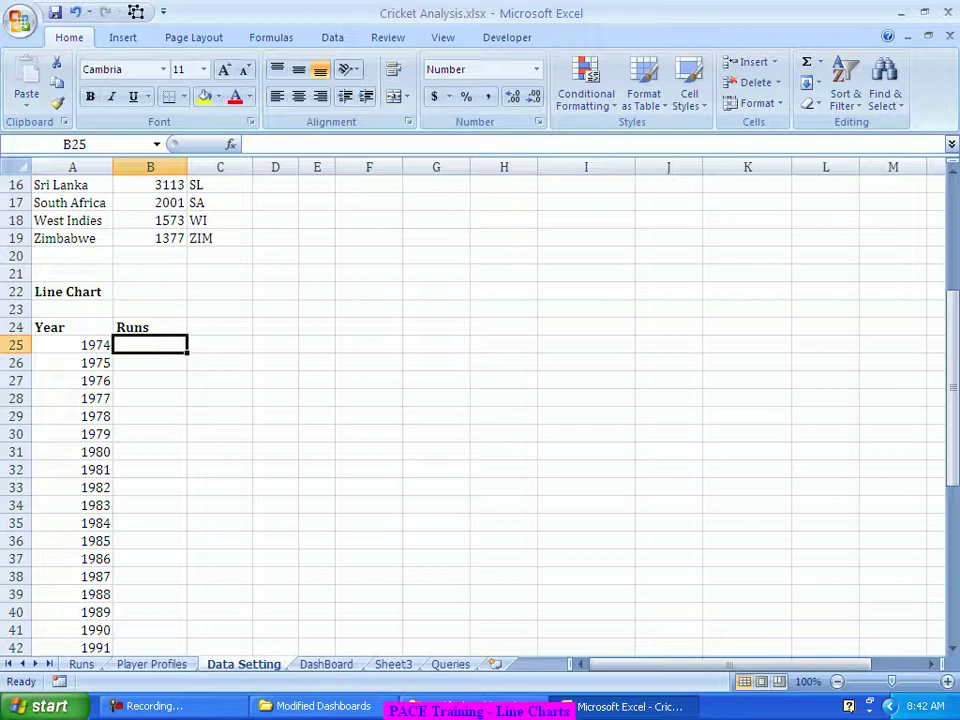
type("=")
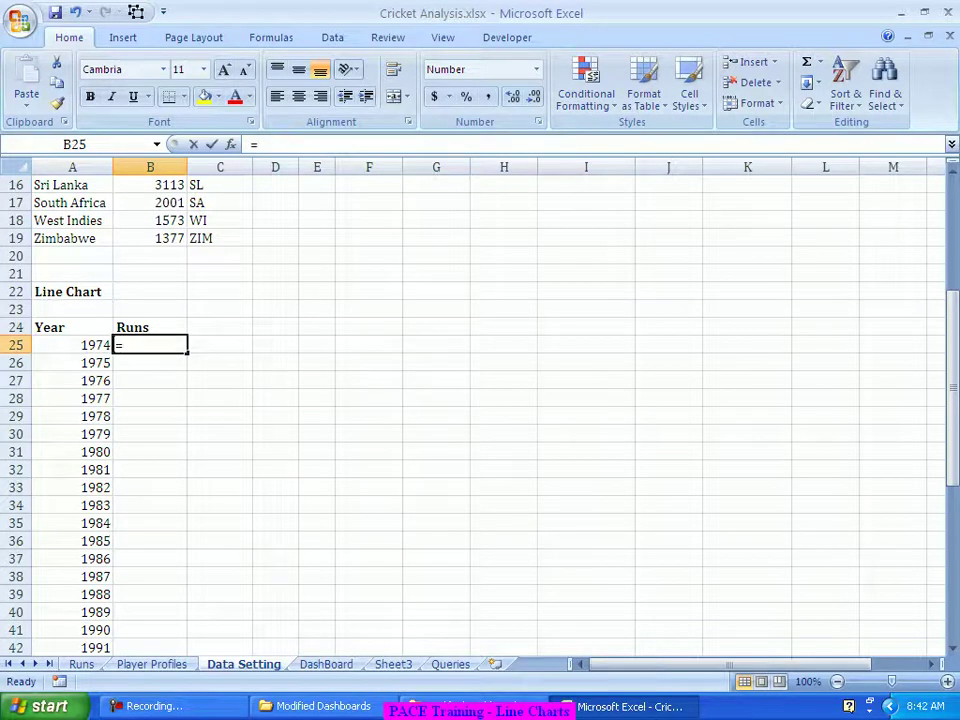
type("sumifs(")
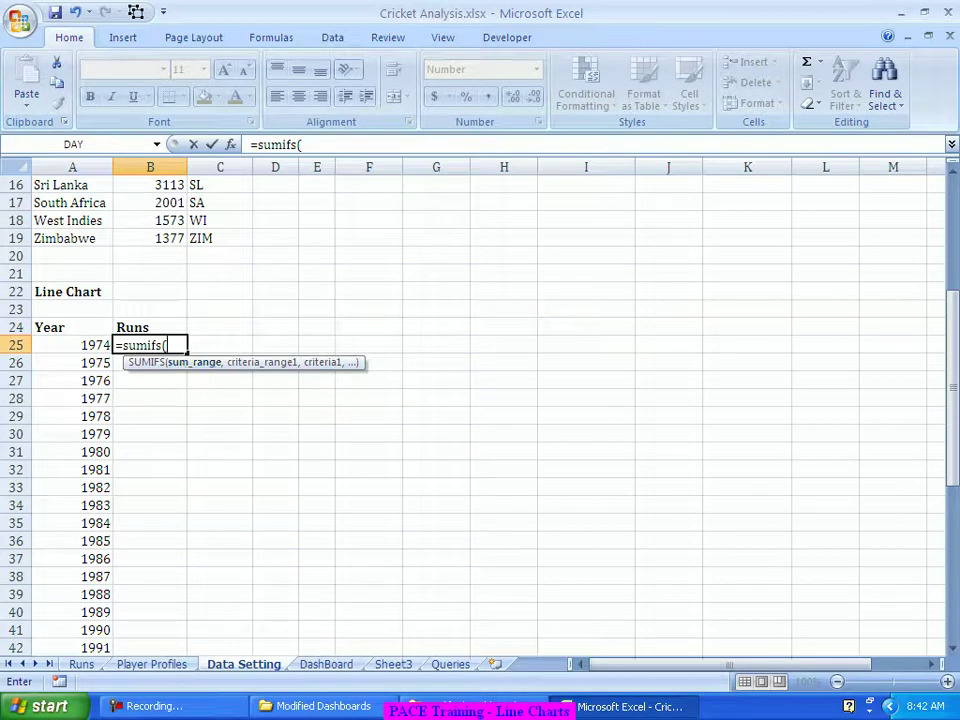
left_click(81, 664)
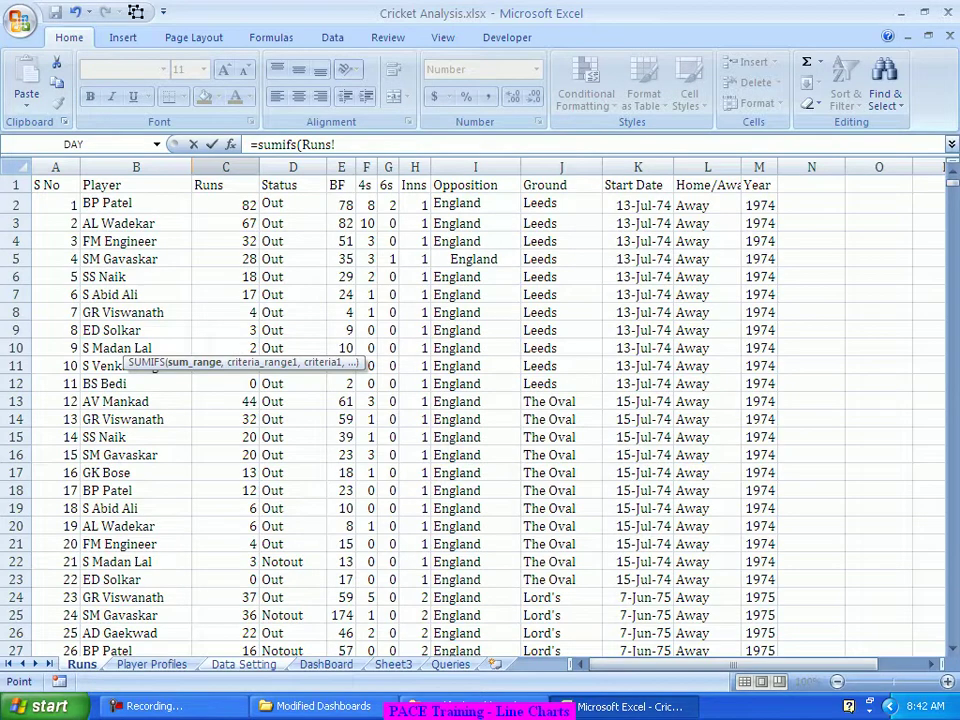
left_click(225, 166)
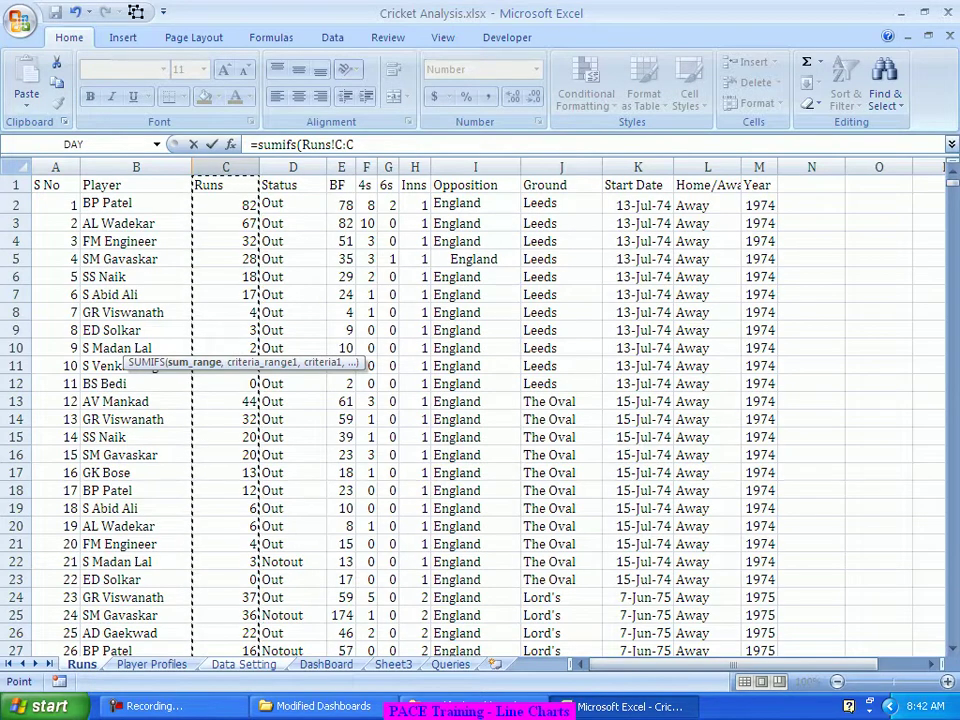
type(",")
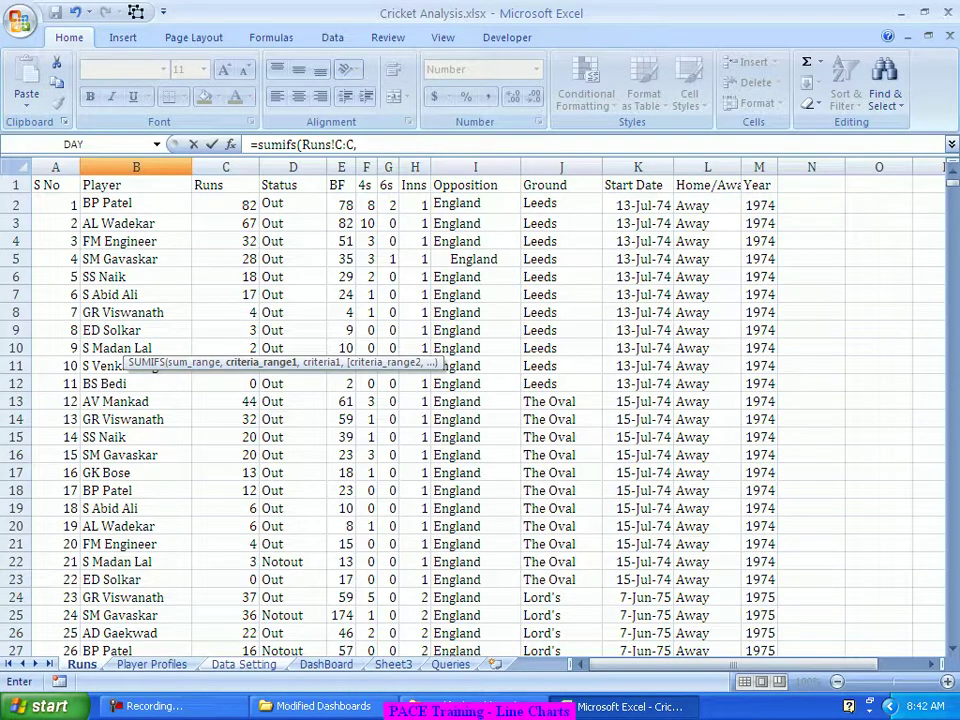
Add the player condition to the SUMIFS formula, with Runs!B:B as criteria range and DashBoard!C1 as criterion
left_click(136, 167)
type(",")
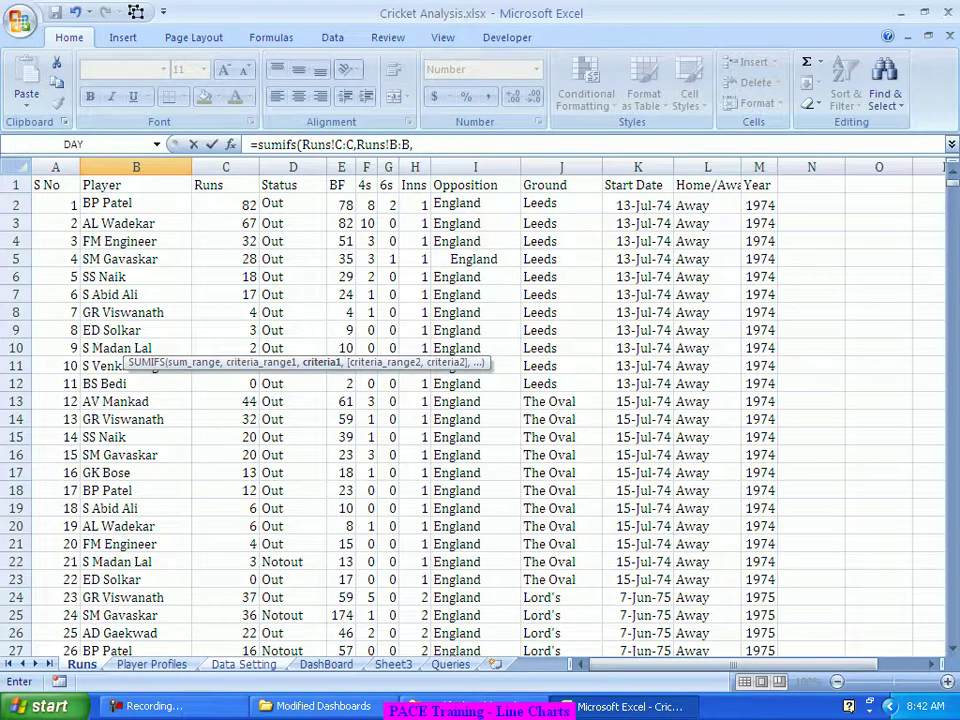
left_click(326, 664)
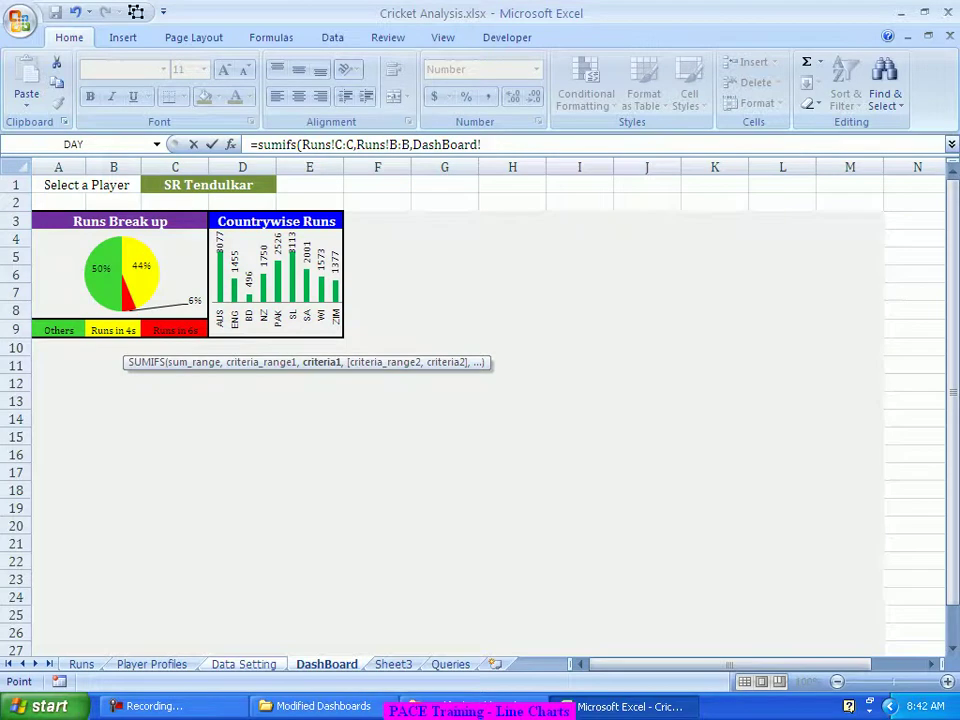
left_click(208, 185)
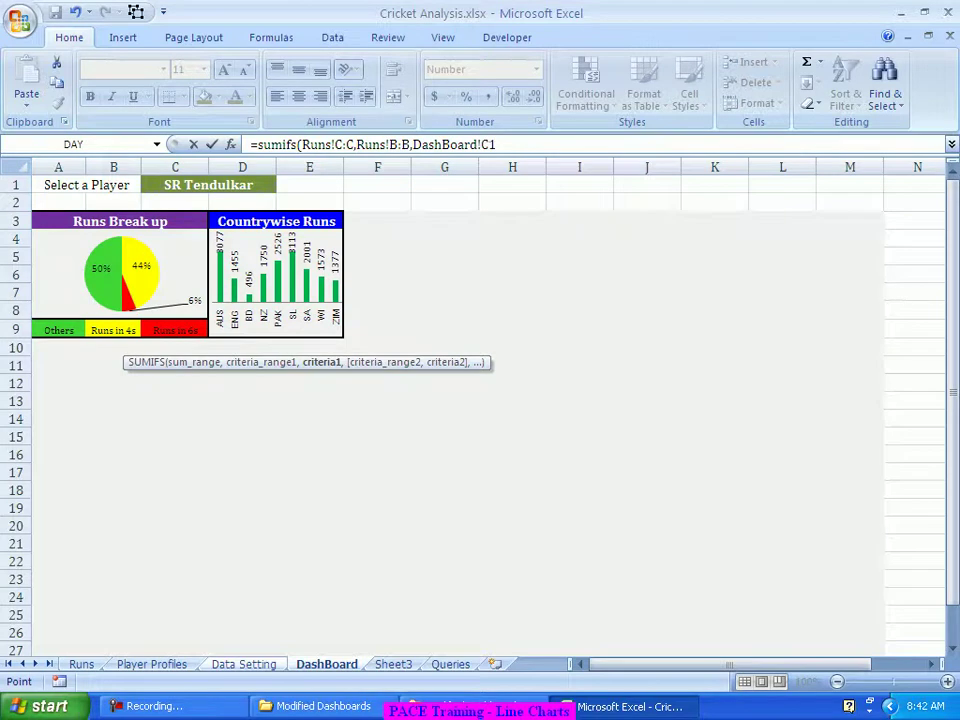
type(",")
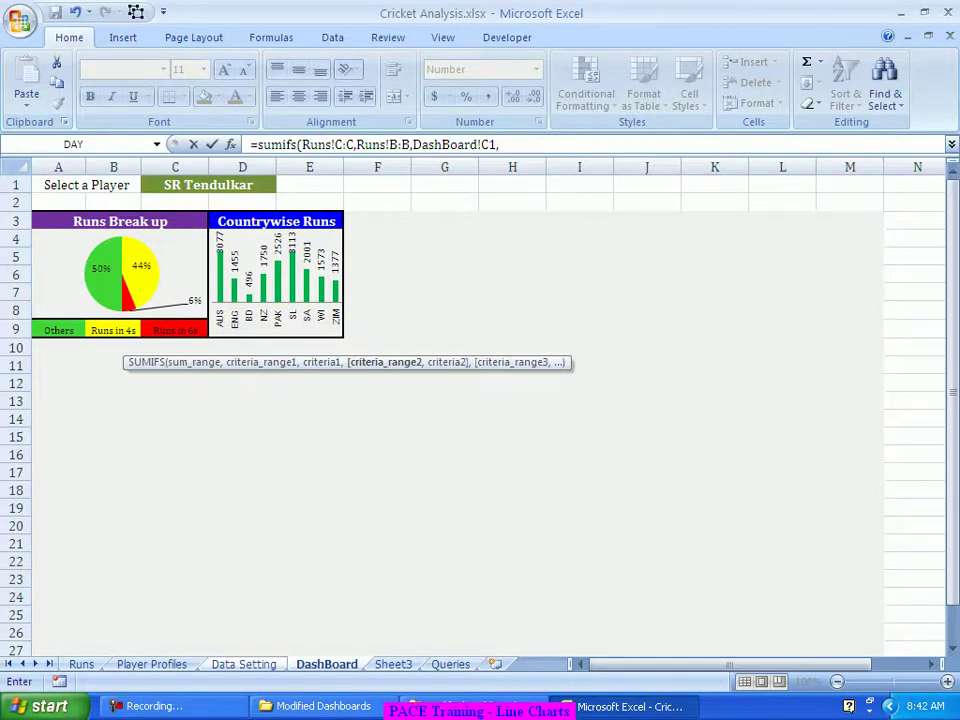
Add the year condition to the SUMIFS formula, with Runs!M:M as criteria range and 'Data Setting'!A25 as criterion, and close the formula
left_click(81, 664)
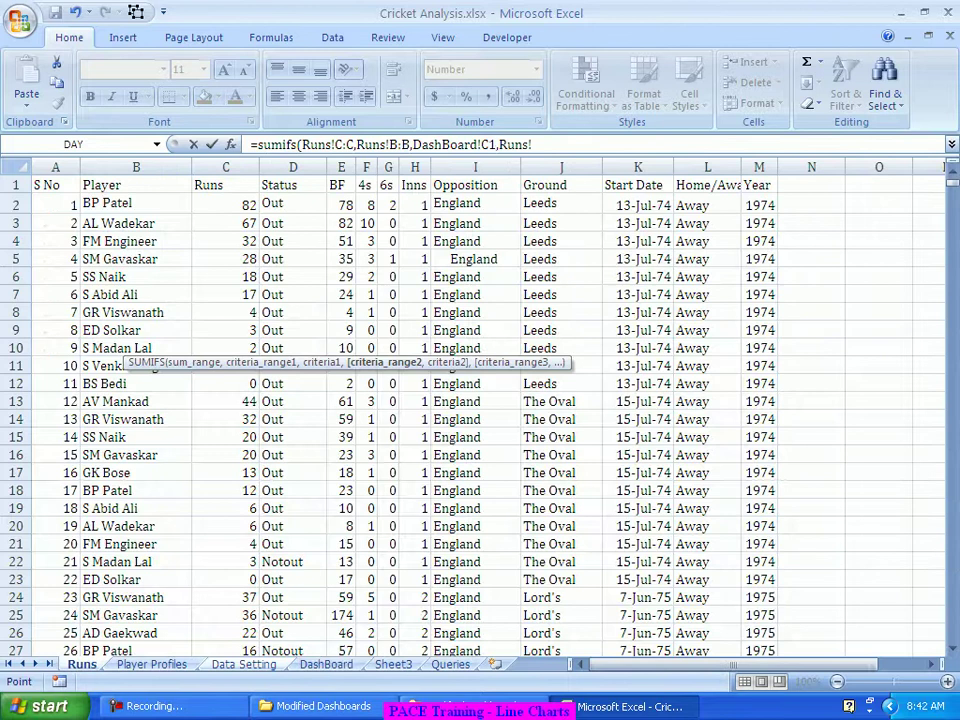
left_click(759, 167)
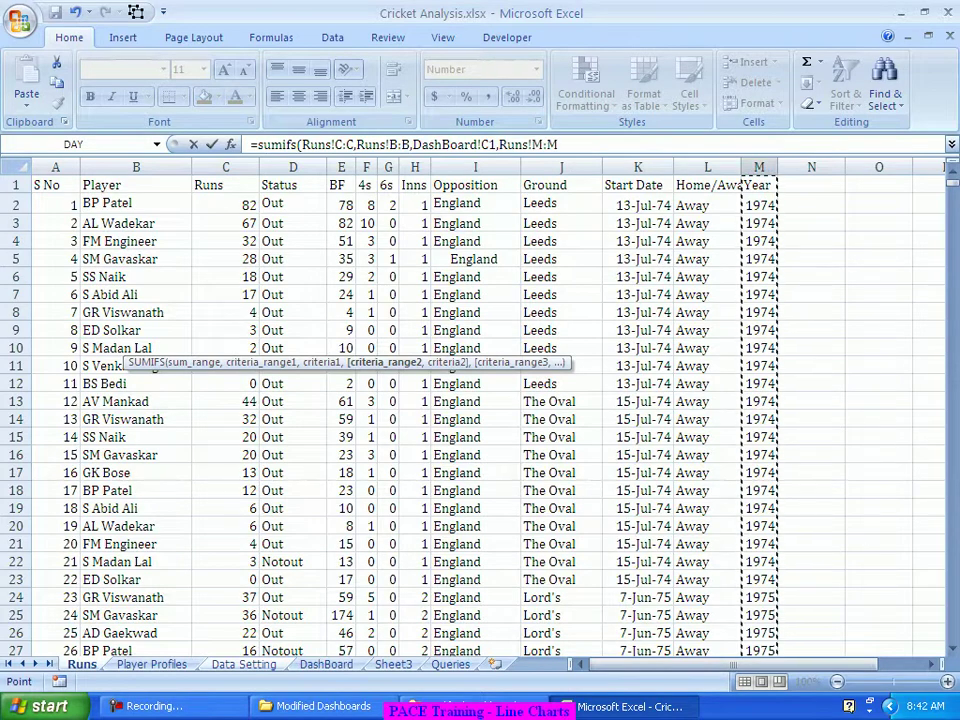
type(",")
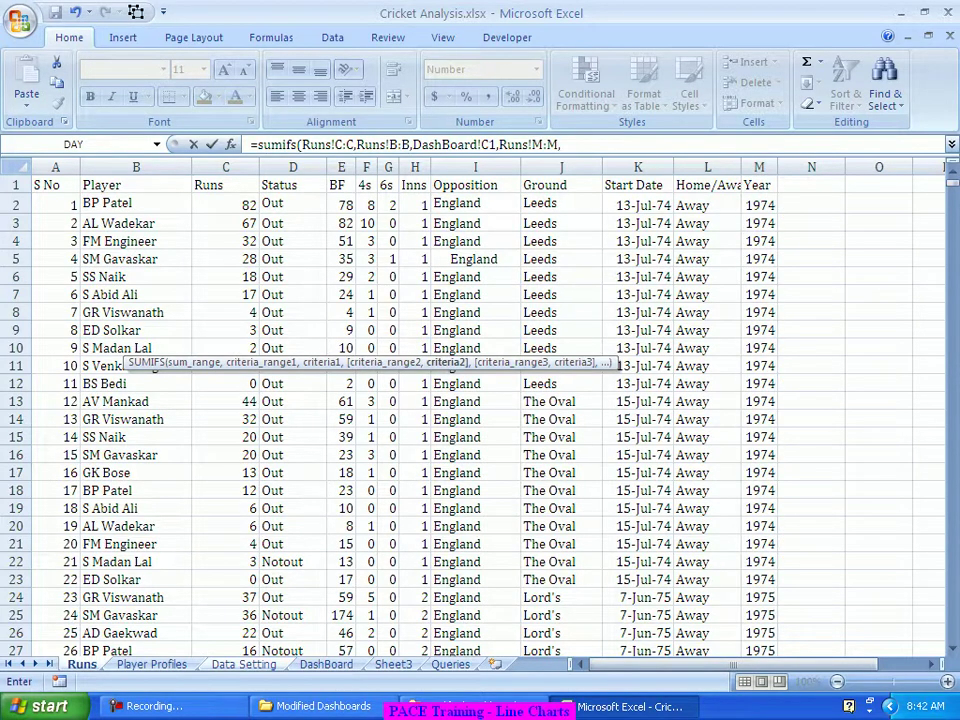
left_click(243, 664)
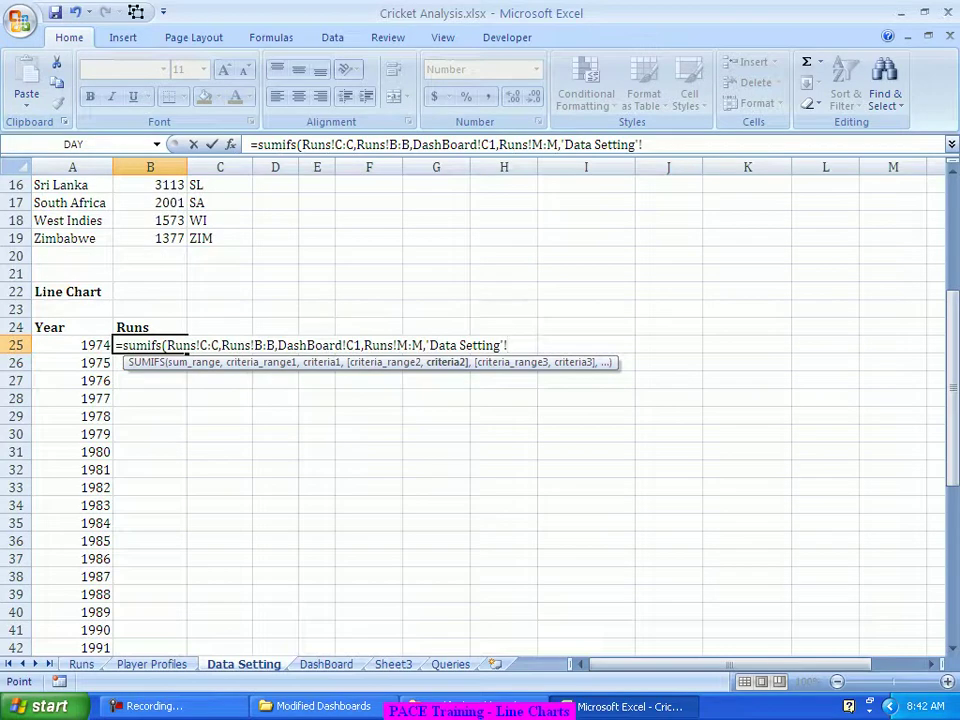
left_click(72, 345)
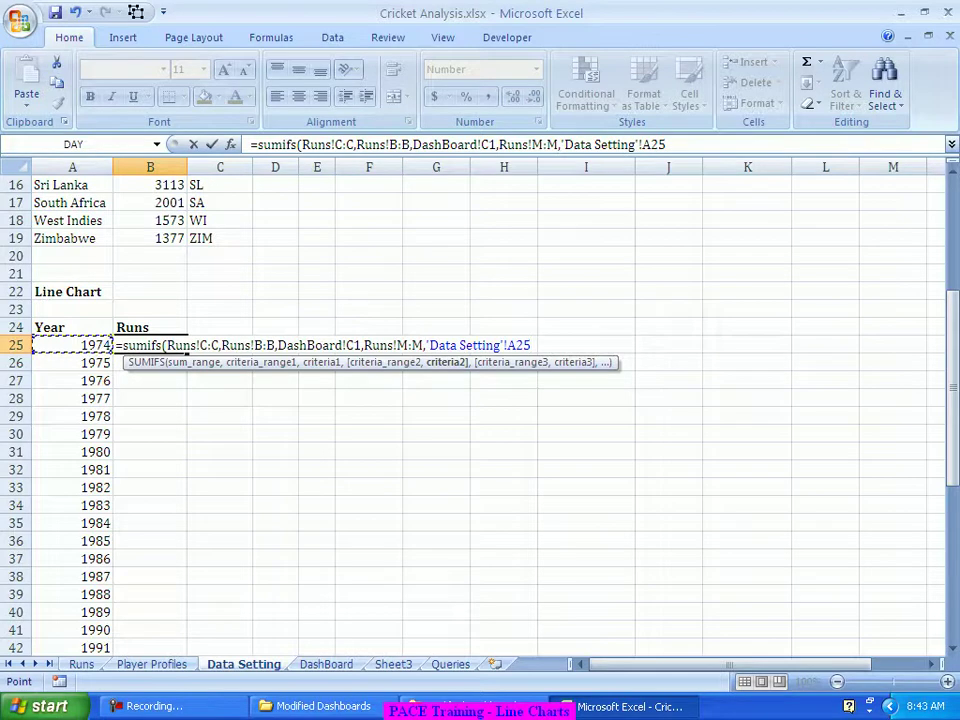
type(")")
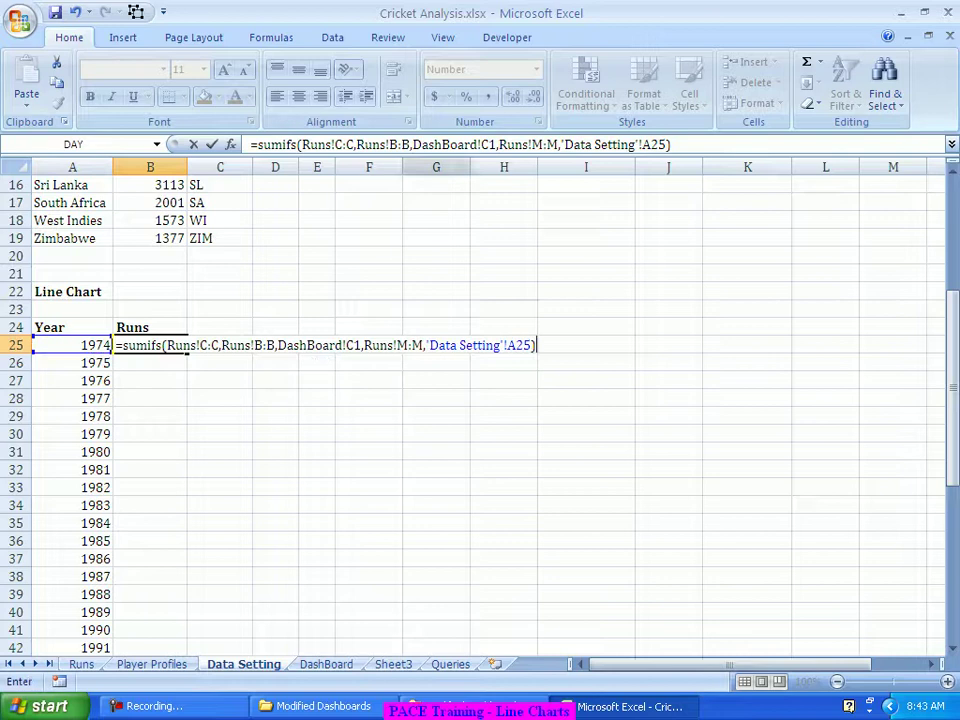
Make the DashBoard!C1 reference absolute as $C$1 in the SUMIFS formula and enter the formula in cell B25
left_click(486, 144)
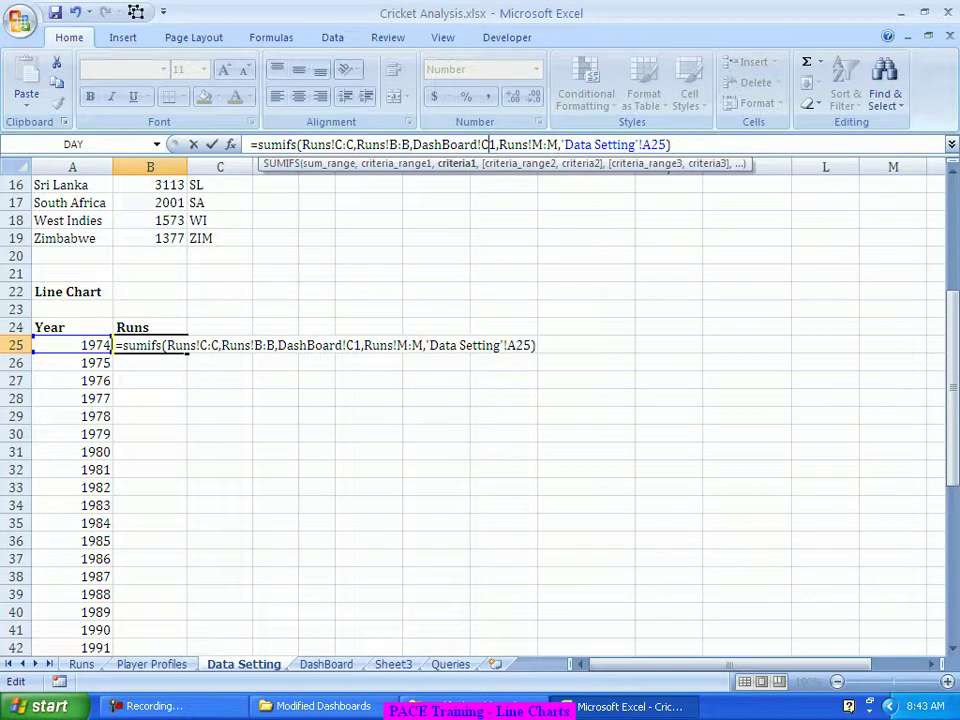
key("F4")
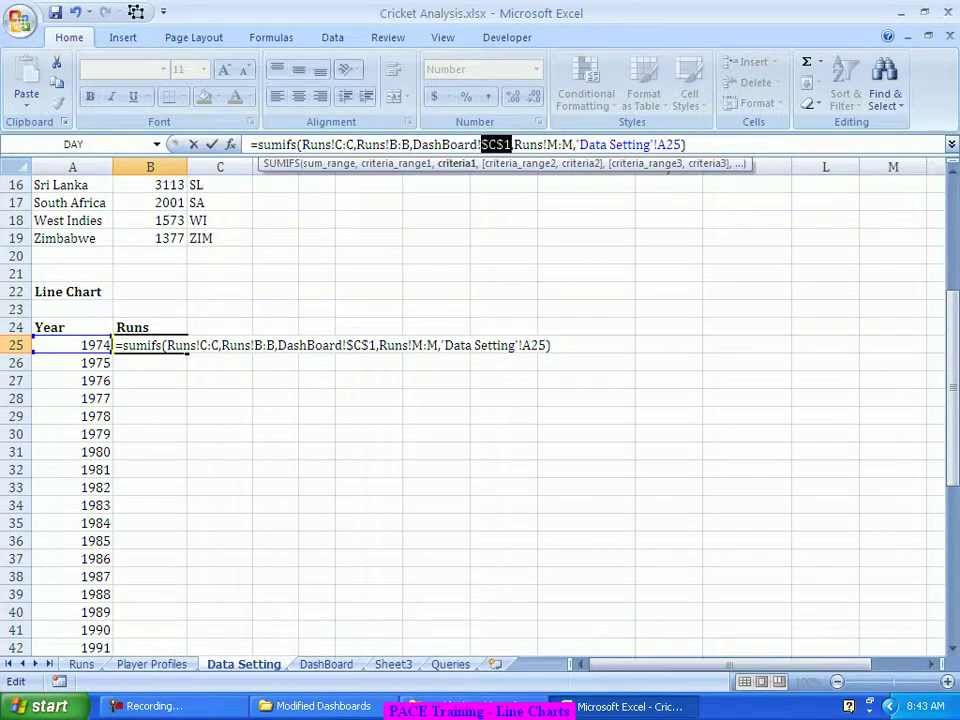
key("Return")
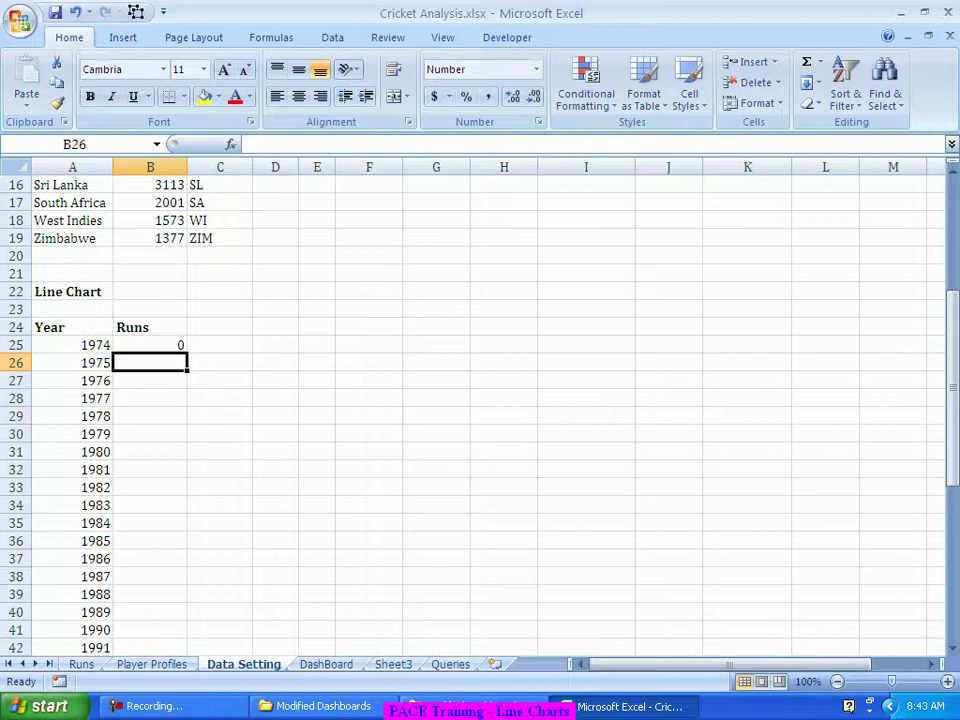
Fill the SUMIFS formula from B25 down to B63 and review the yearwise runs
left_click(150, 345)
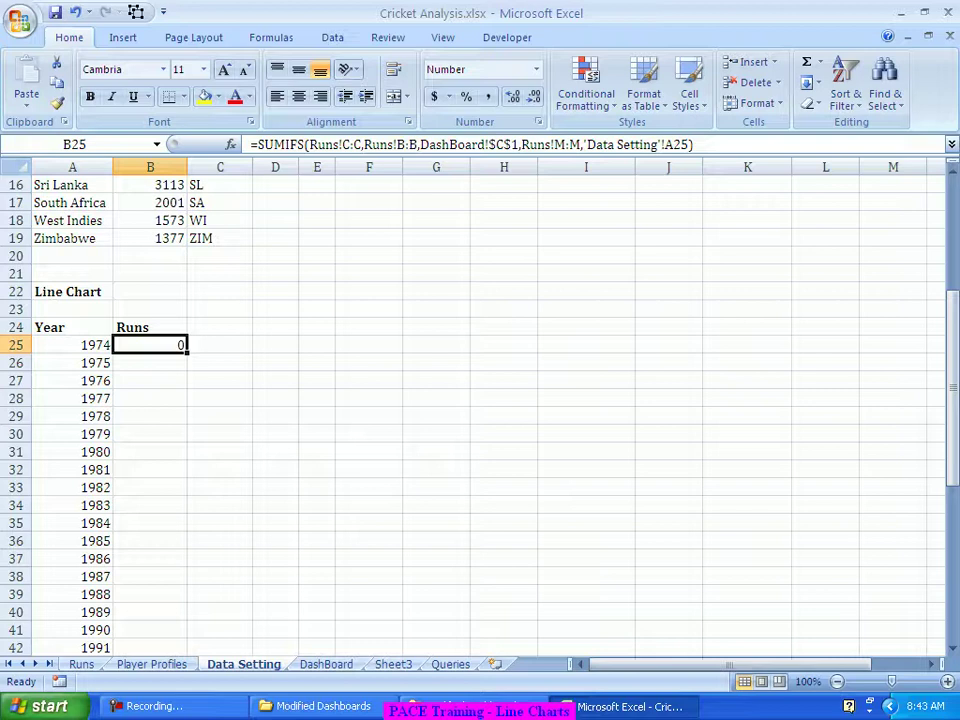
double_click(187, 353)
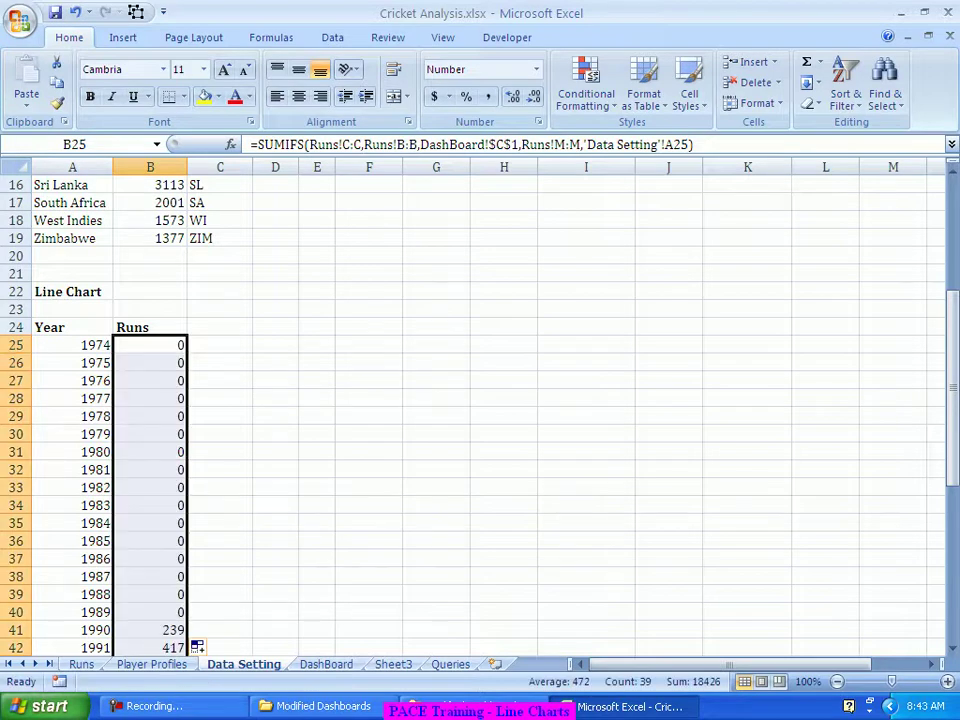
scroll(480, 400, "down", 4)
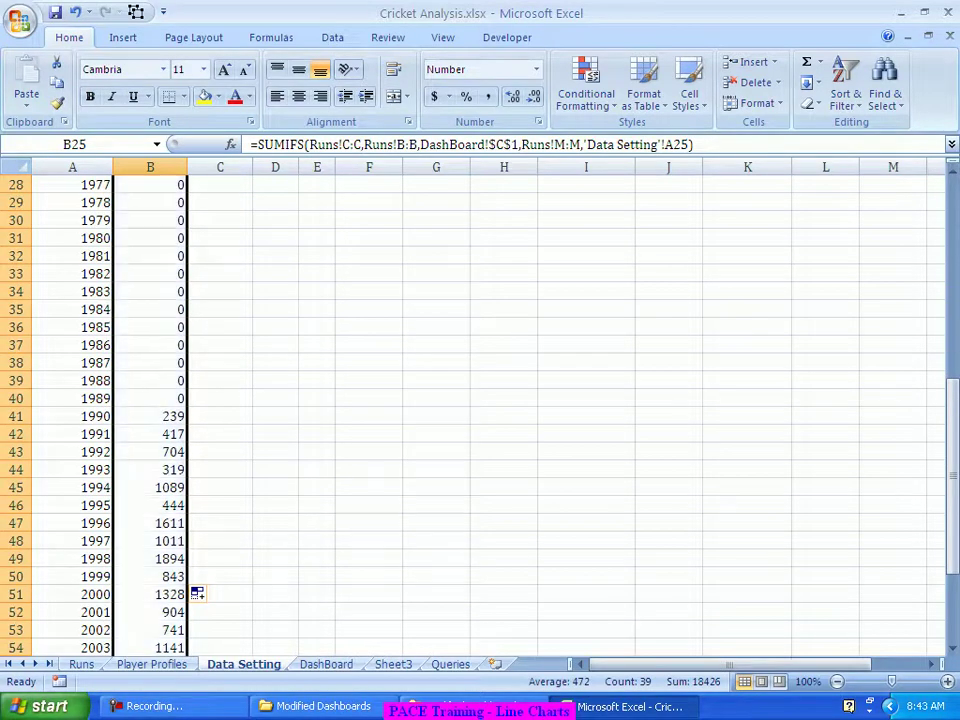
left_click(150, 416)
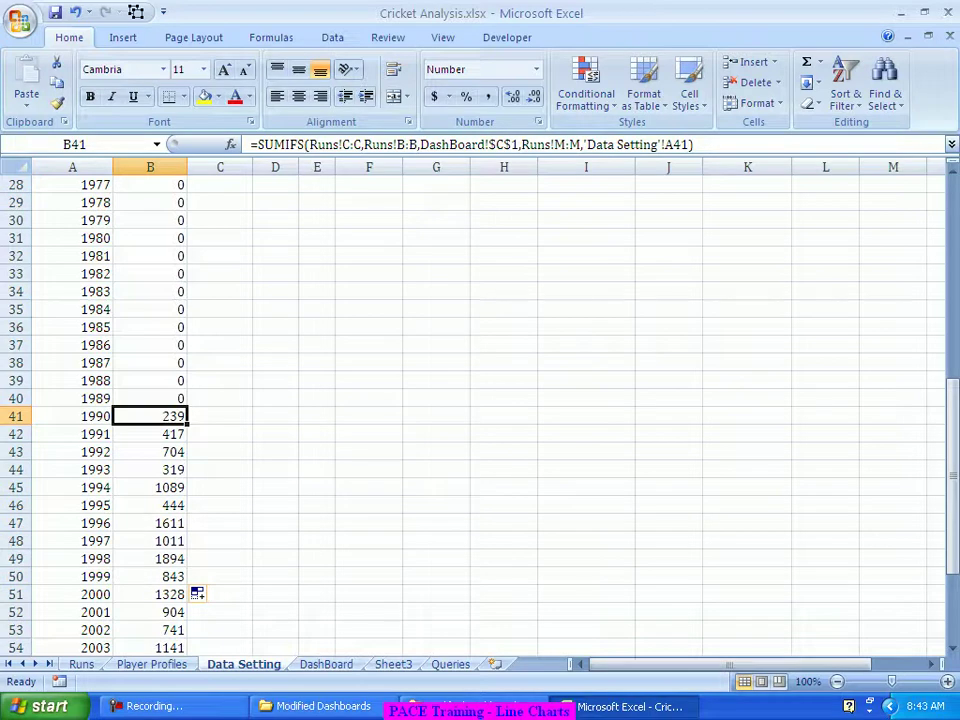
scroll(480, 400, "down", 6)
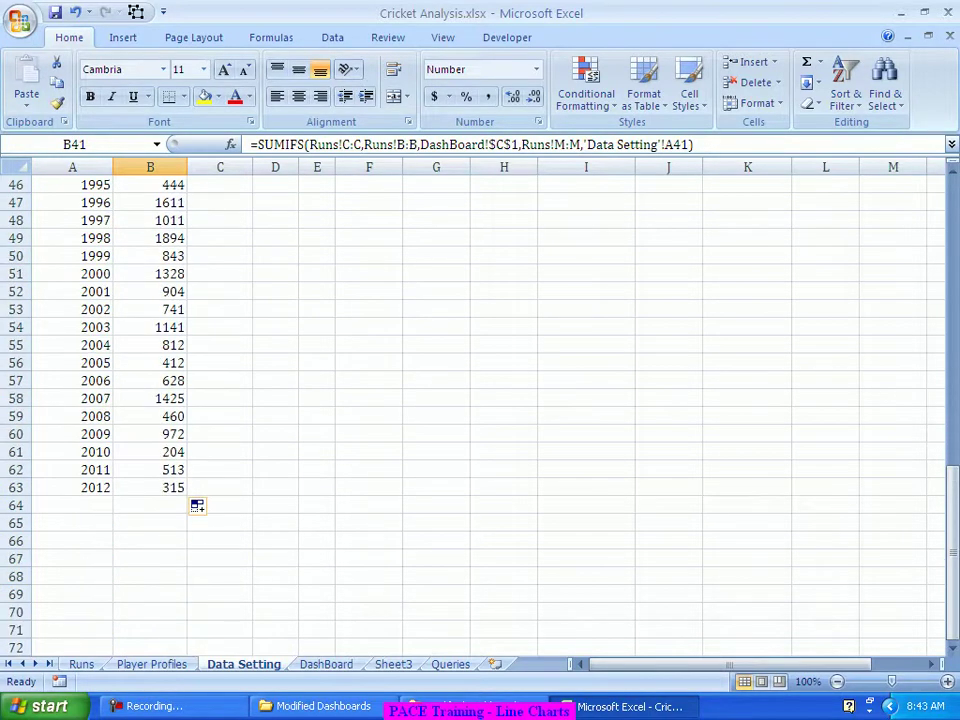
left_click(150, 487)
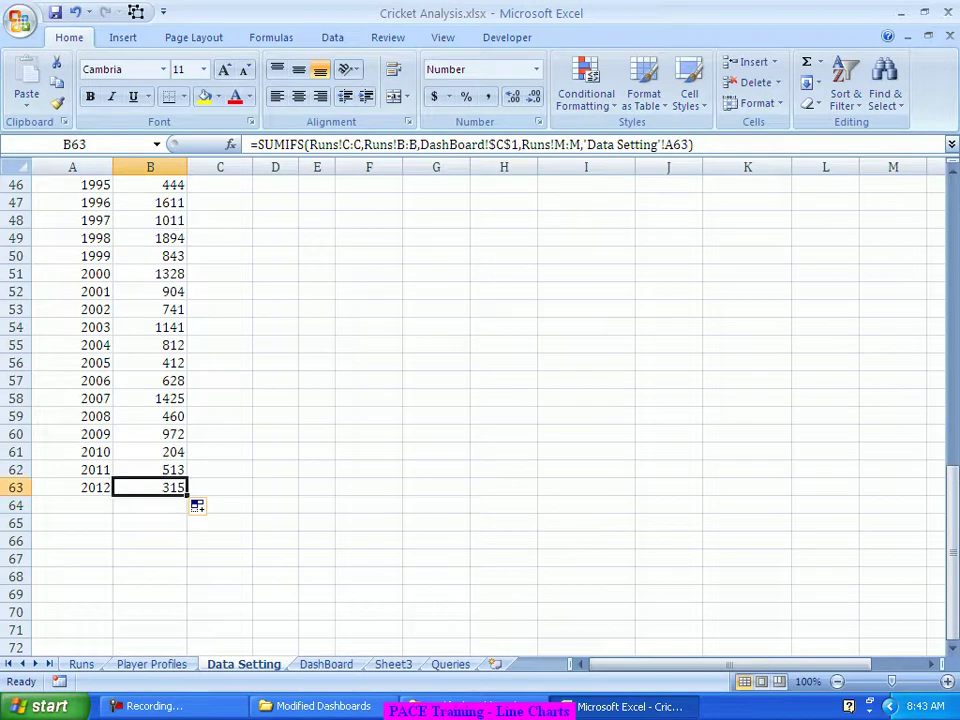
scroll(480, 400, "up", 4)
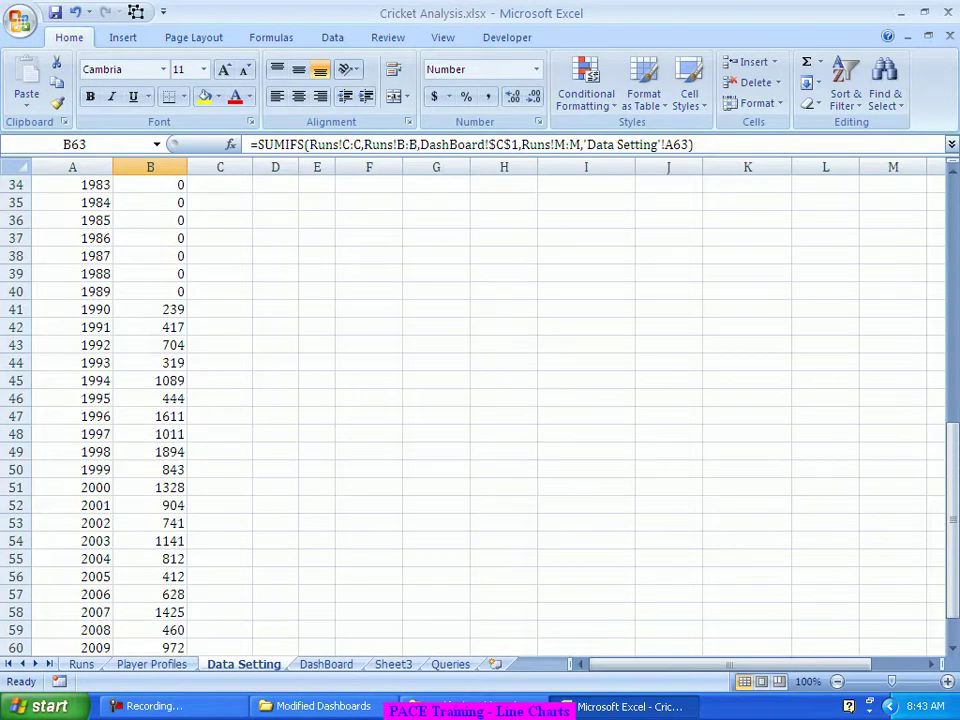
scroll(480, 400, "down", 2)
scroll(480, 400, "up", 9)
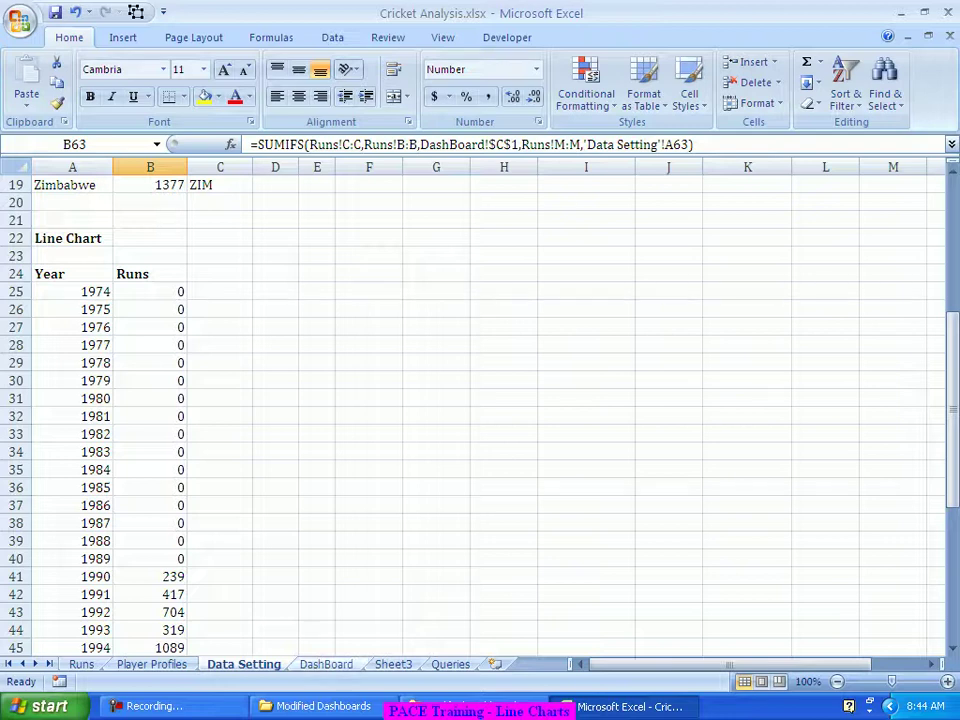
Choose SC Ganguly as the player in cell C1 of the DashBoard sheet
key("ctrl+Page_Down")
left_click(208, 184)
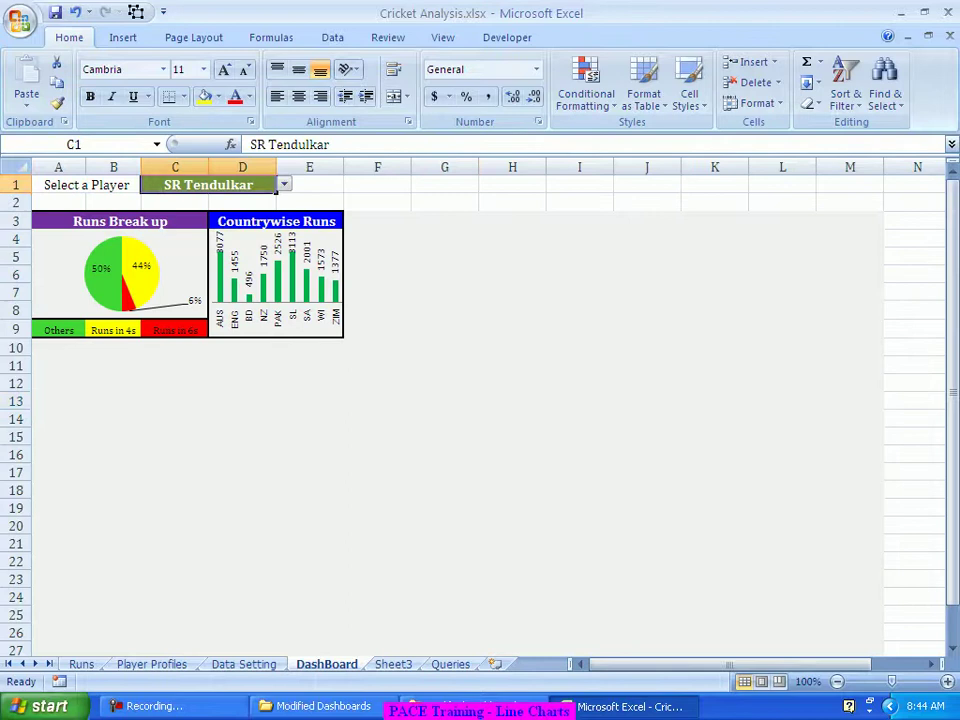
key("alt+Down")
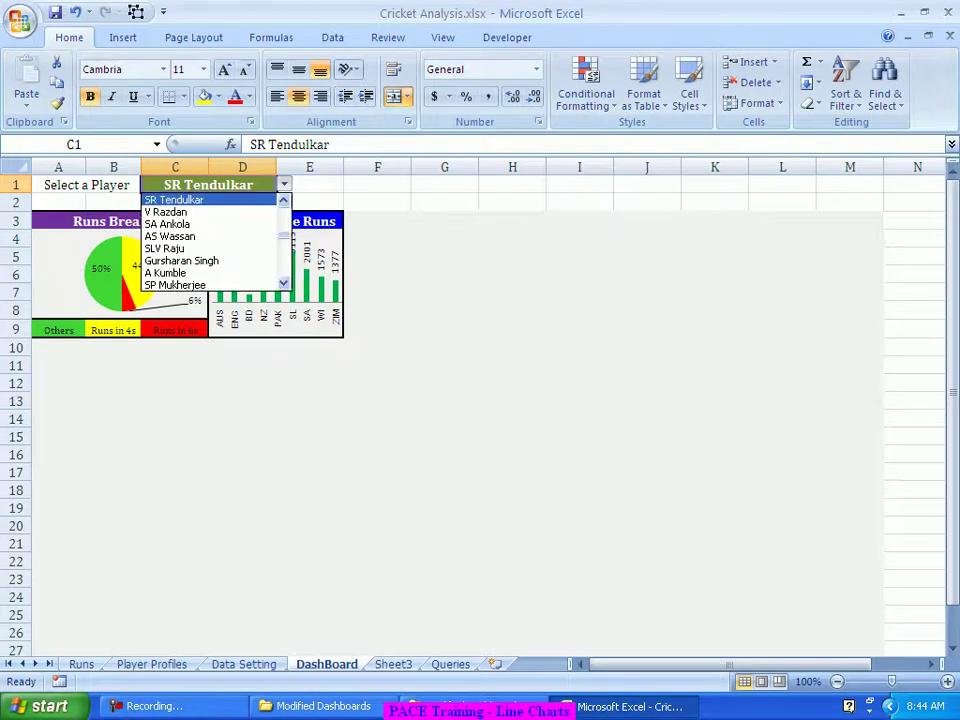
key("Down")
key("Down")
key("Down")
key("Down")
key("Down")
key("Down")
key("Down")
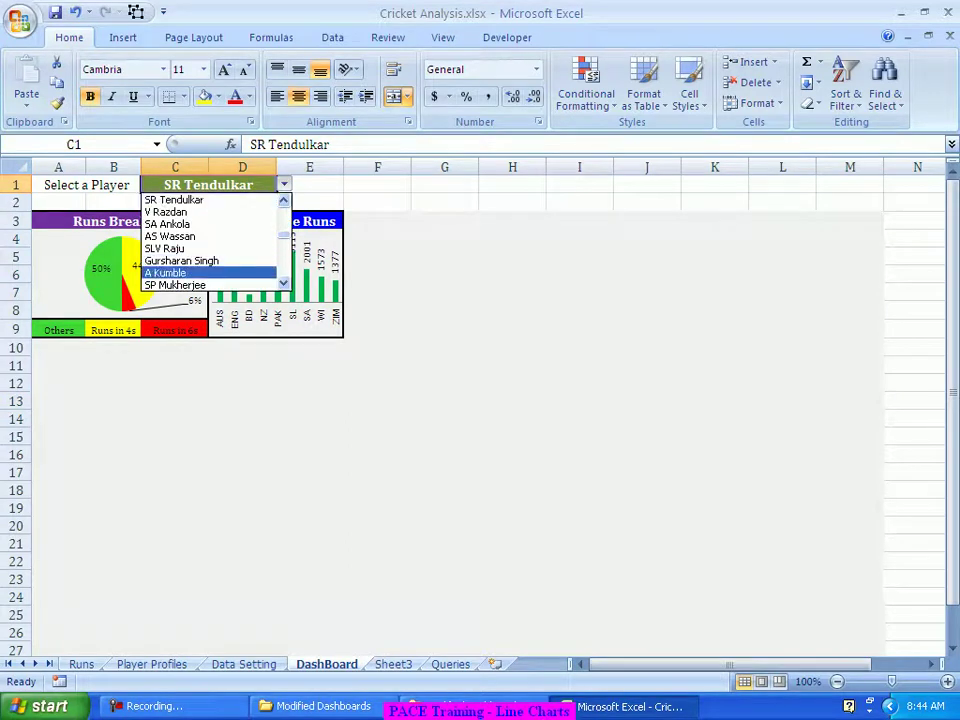
left_click(283, 283)
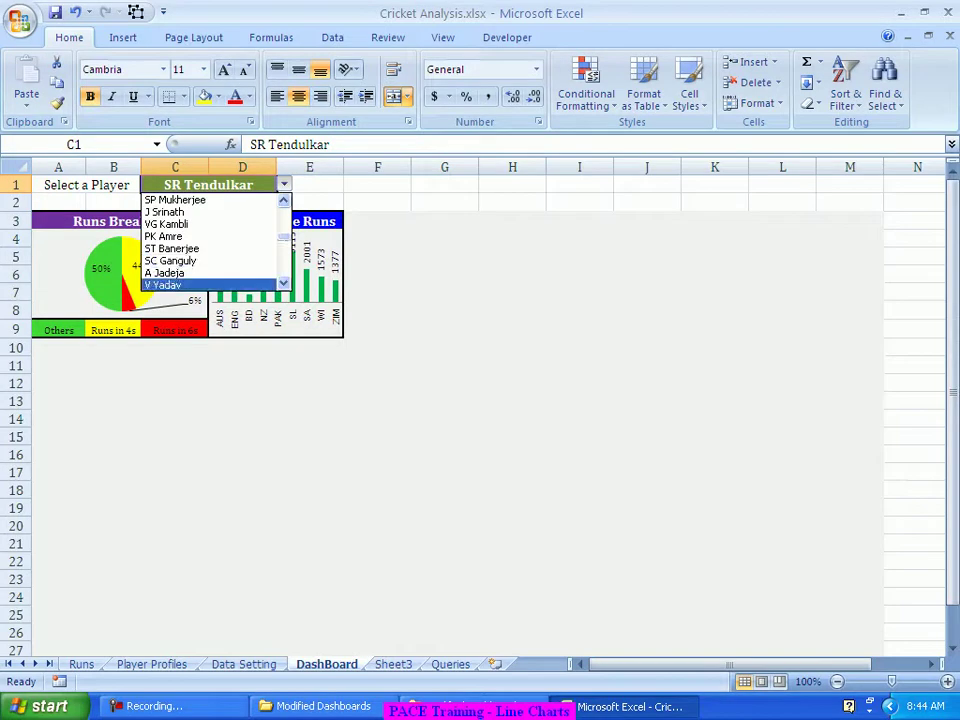
key("Down")
key("Down")
key("Down")
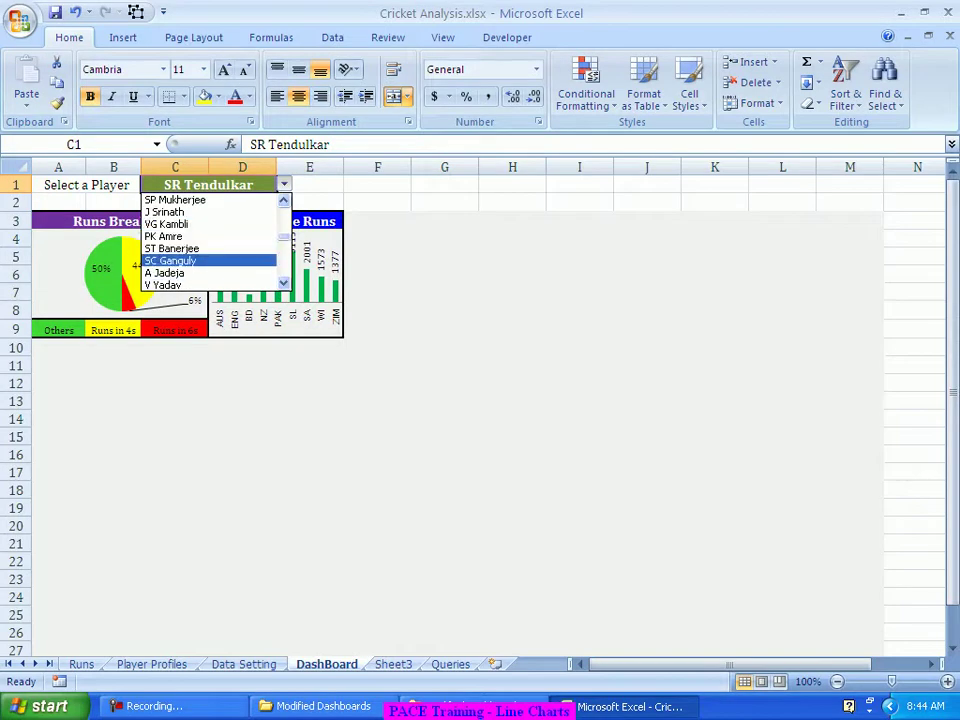
key("Return")
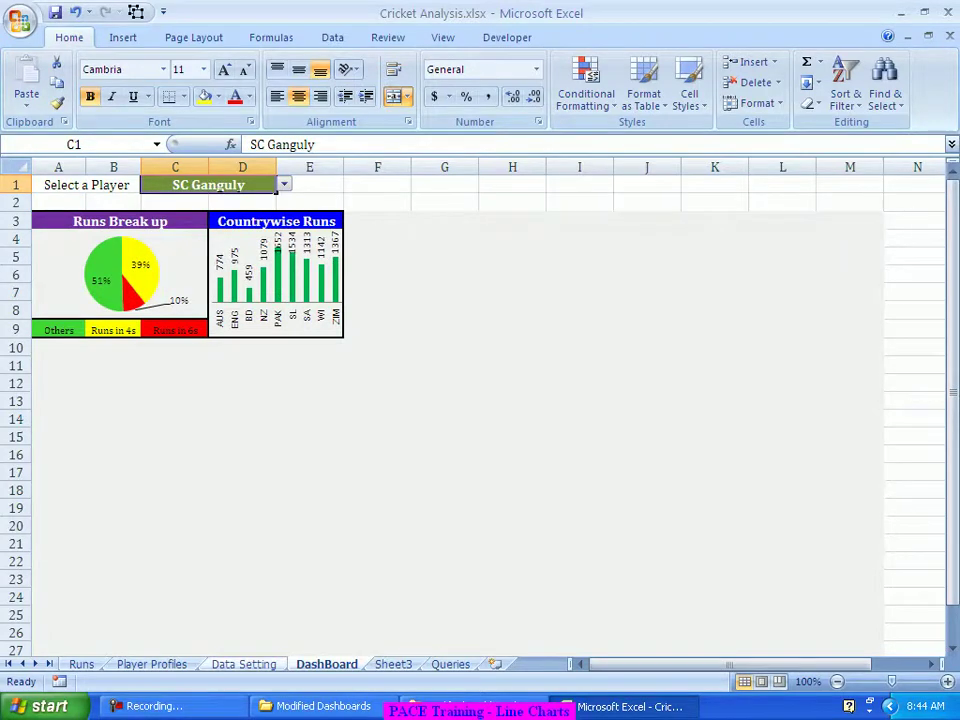
Check the yearwise runs of the newly selected player in column B of the Data Setting sheet
key("ctrl+Page_Up")
scroll(480, 410, "down", 2)
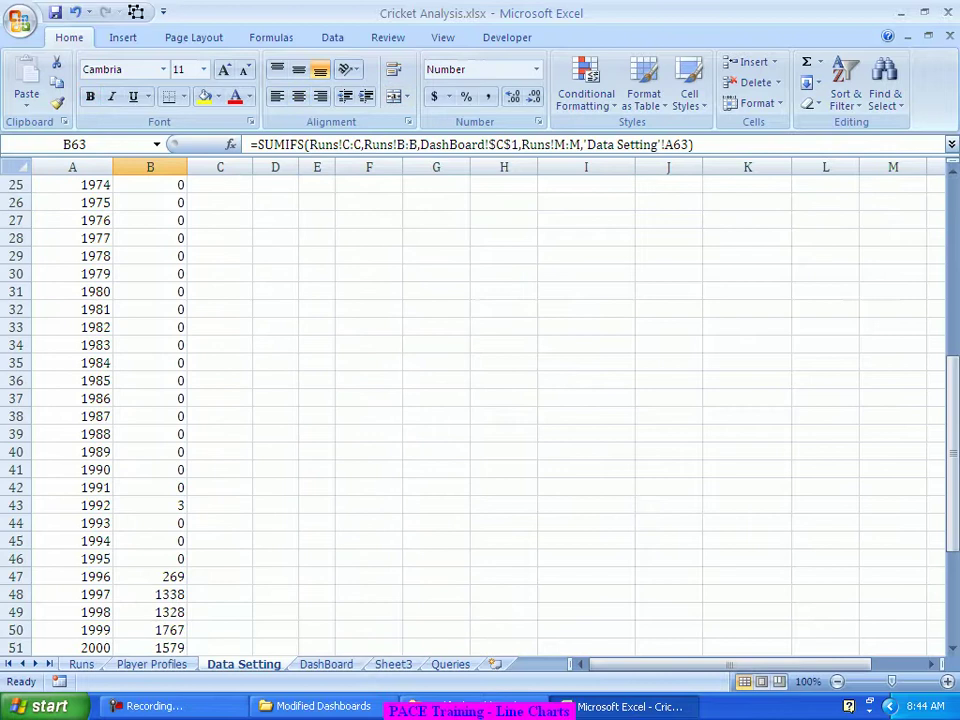
left_click(150, 505)
scroll(480, 410, "down", 5)
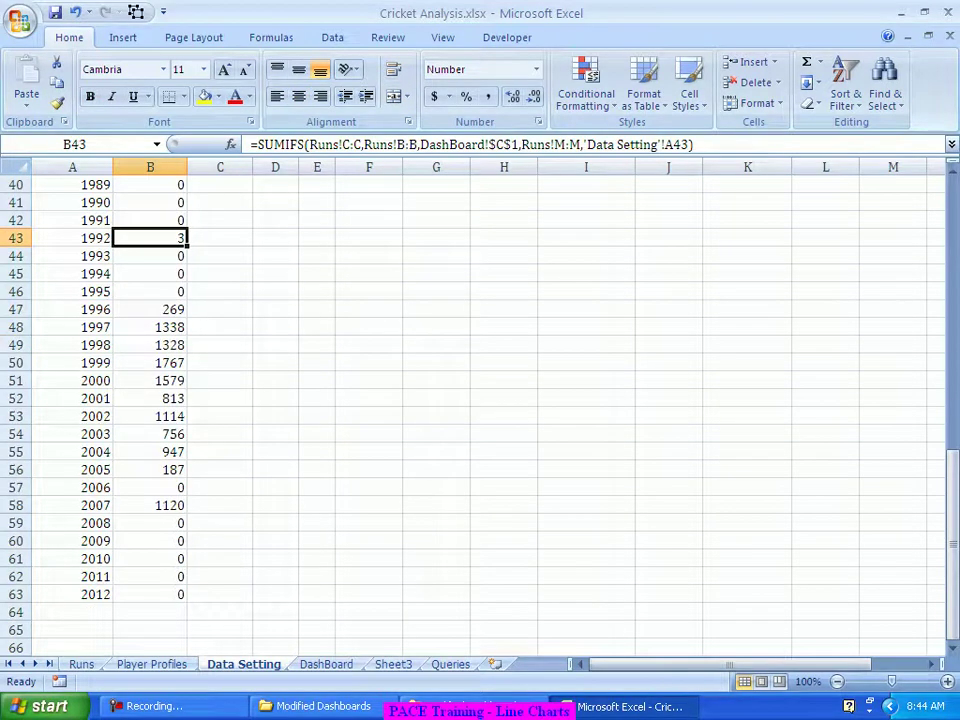
left_click(150, 505)
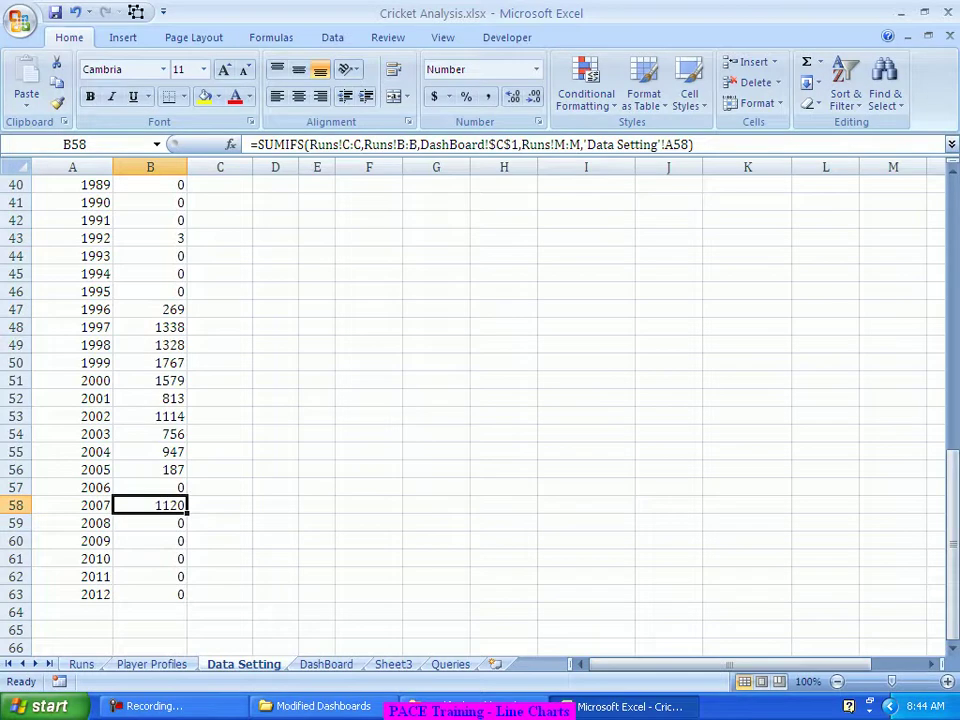
Insert a basic 2-D line chart from the Year and Runs table in A24:B63 of the Data Setting sheet
scroll(480, 410, "up", 10)
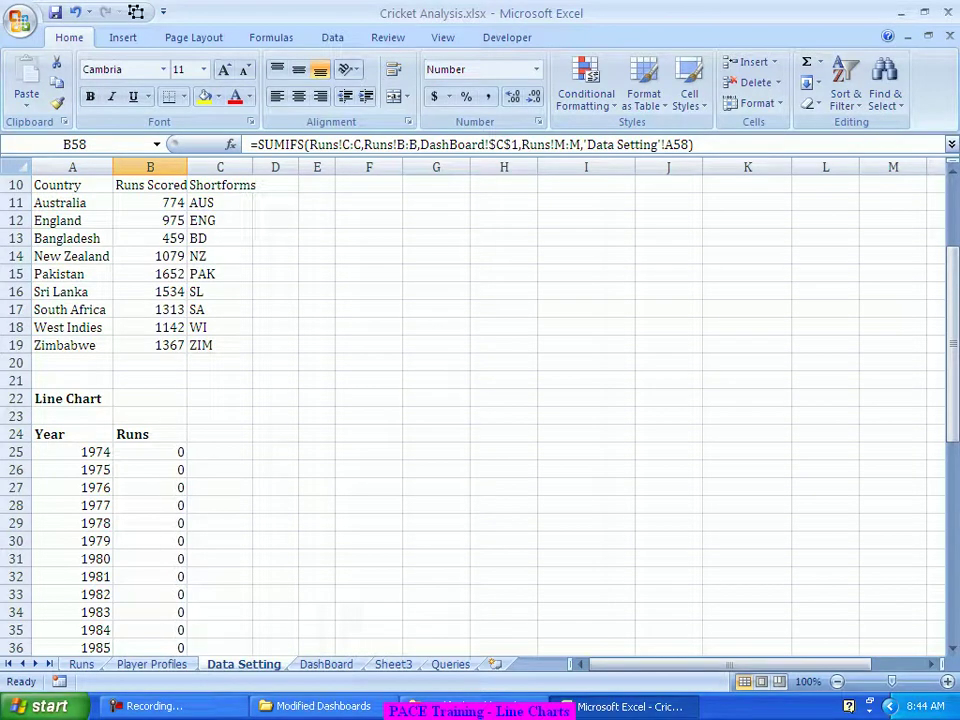
scroll(480, 410, "down", 1)
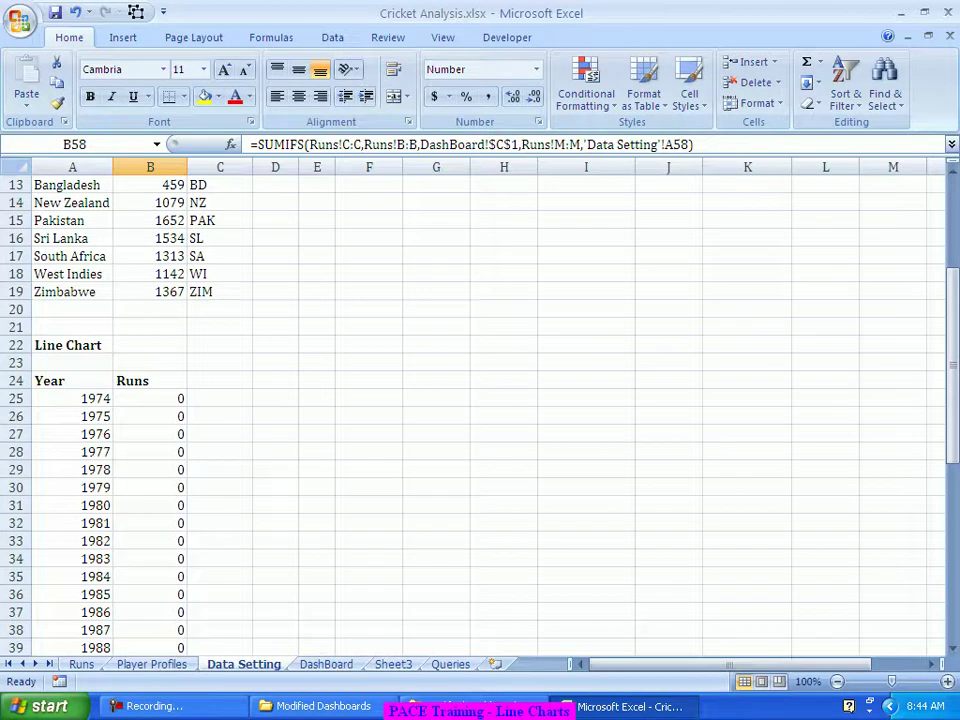
left_click_drag(72, 381, 192, 640)
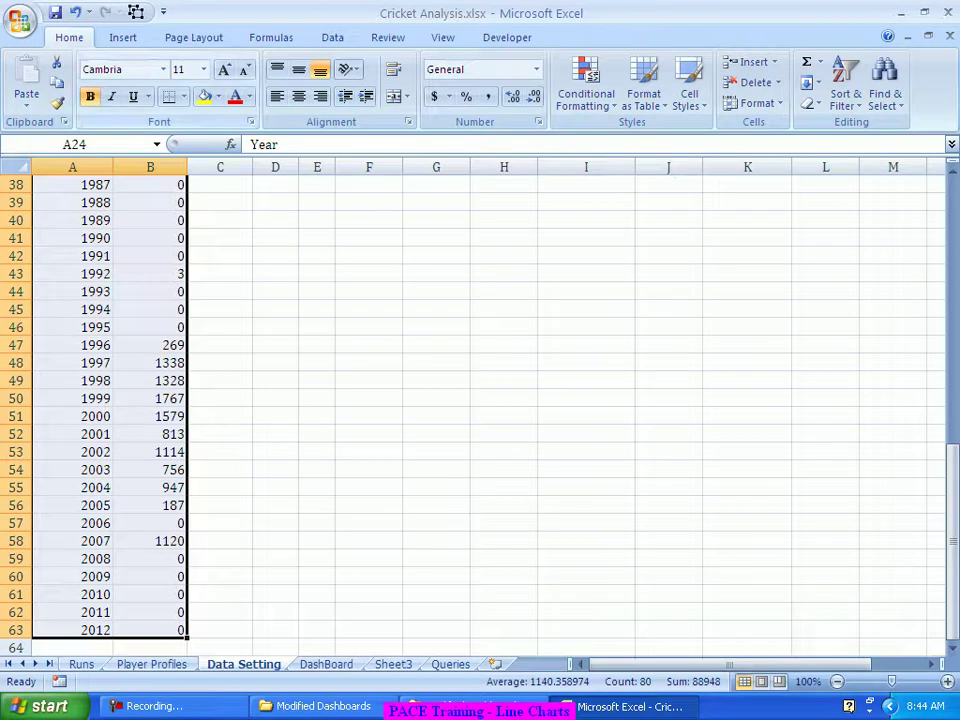
left_click(123, 37)
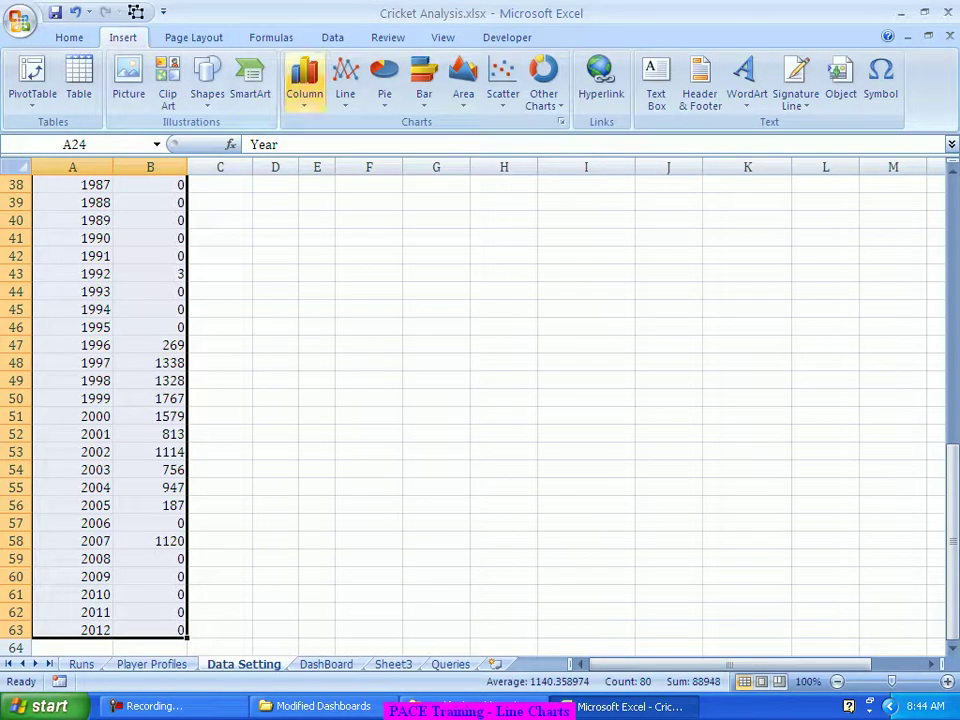
left_click(345, 80)
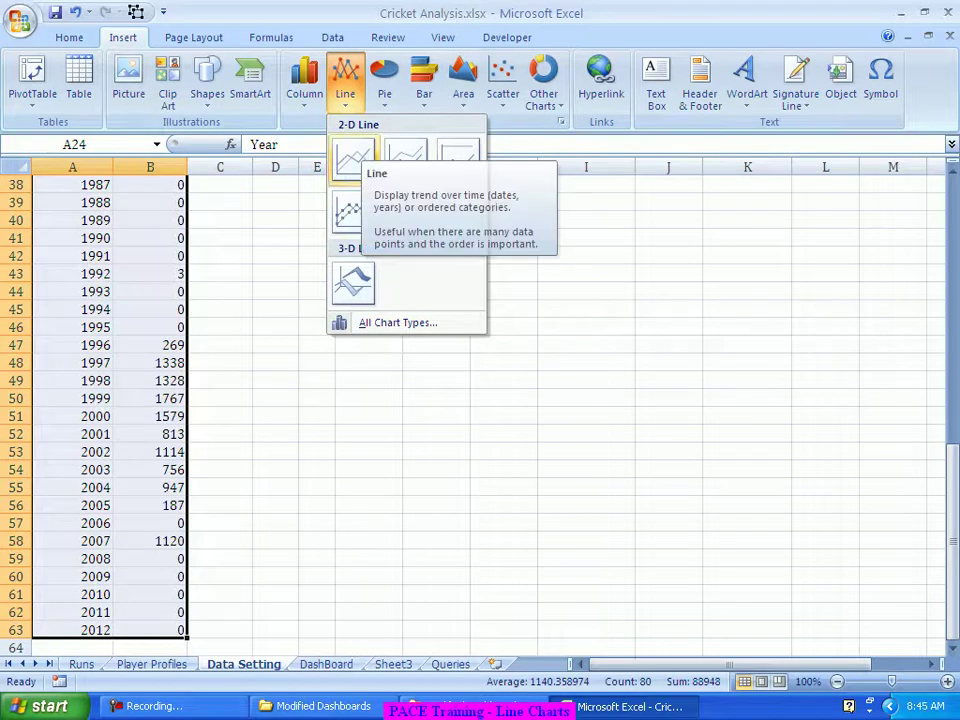
left_click(353, 160)
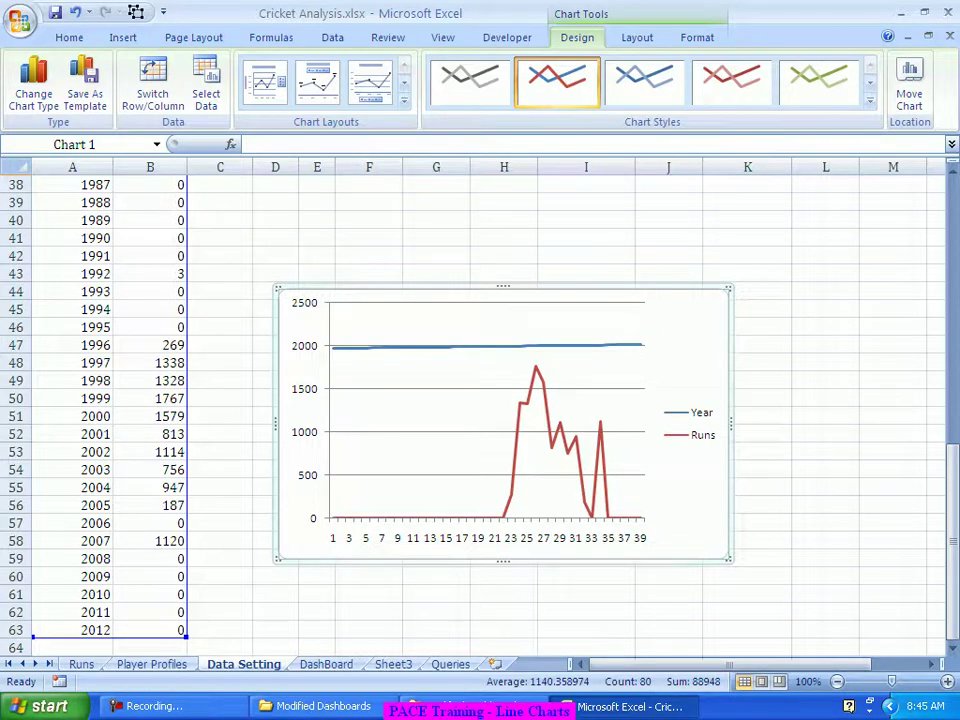
Remove the Year series from the line chart's data source so that only the Runs series is plotted
right_click(697, 342)
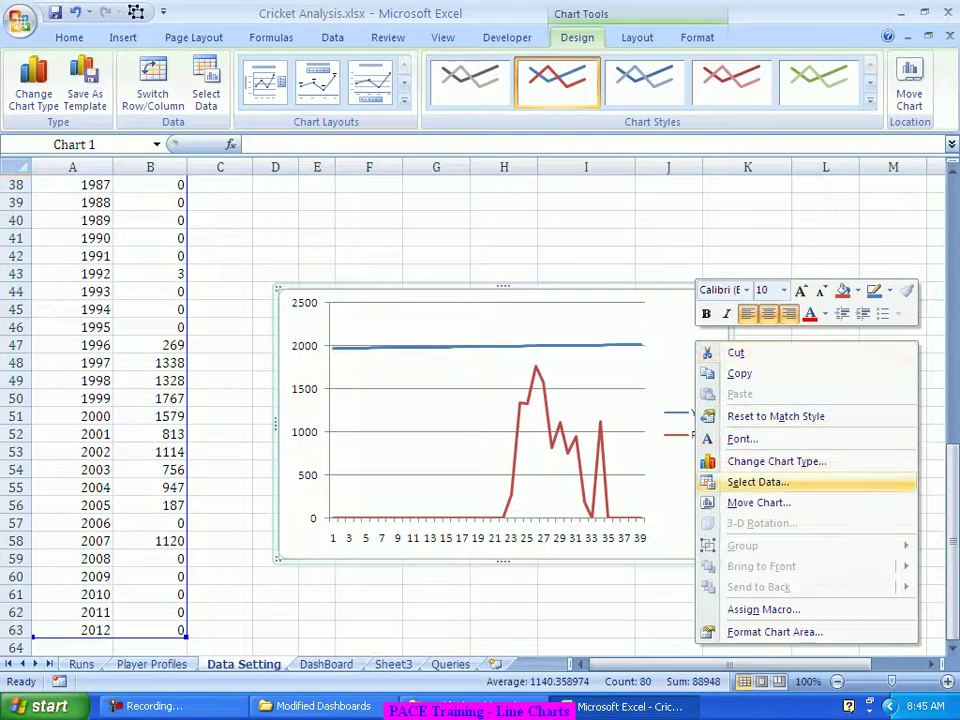
key("Return")
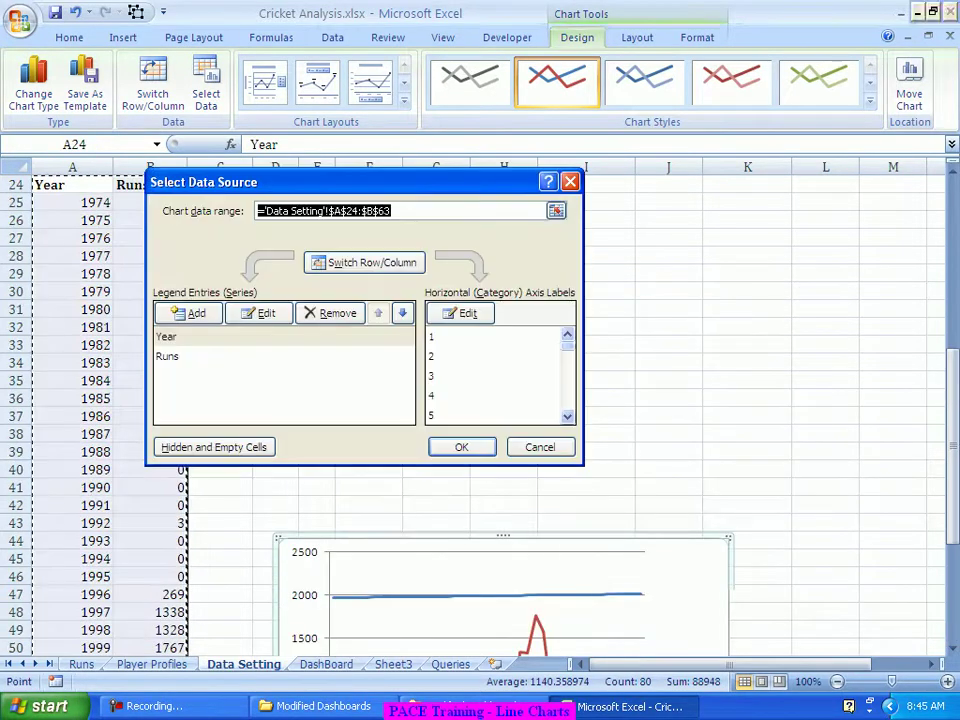
left_click(283, 336)
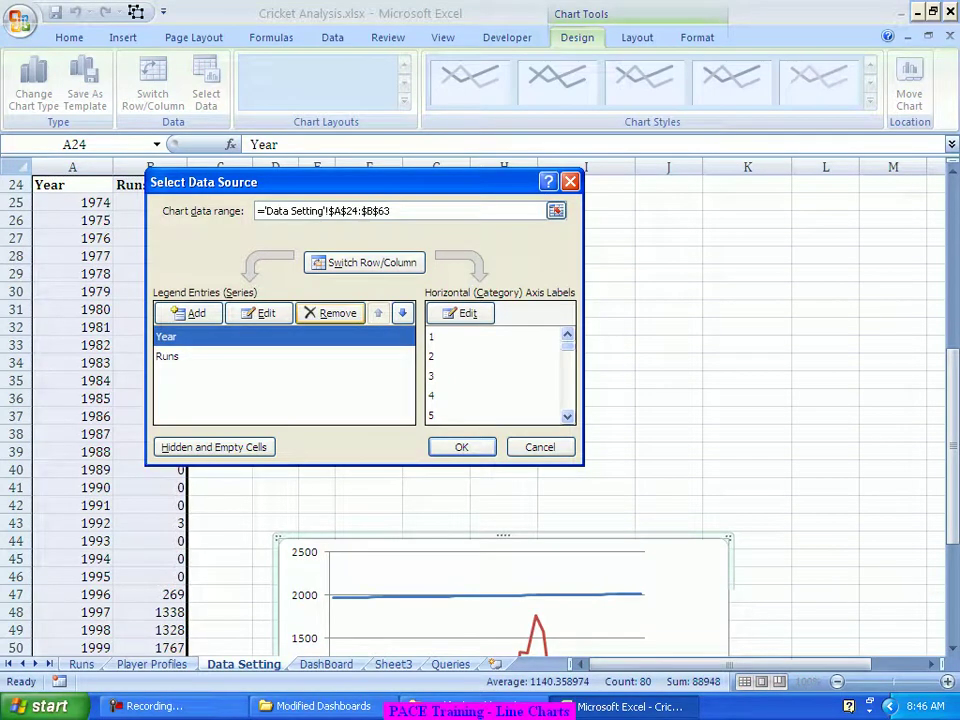
left_click(331, 313)
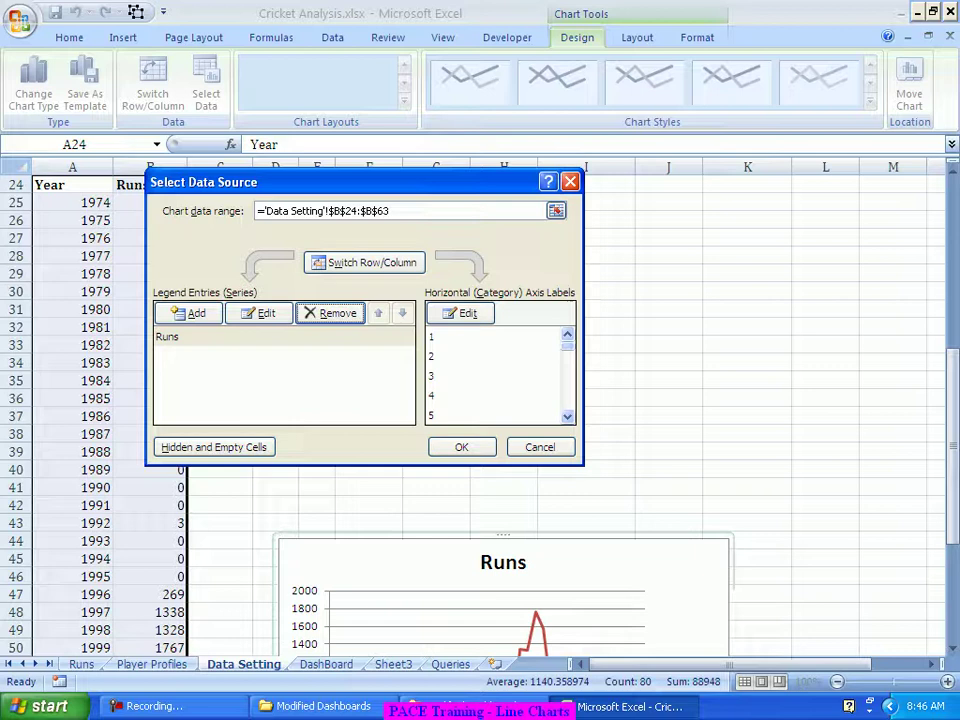
Set the chart's horizontal axis labels to the years in A25:A63 of the Data Setting sheet
left_click(459, 313)
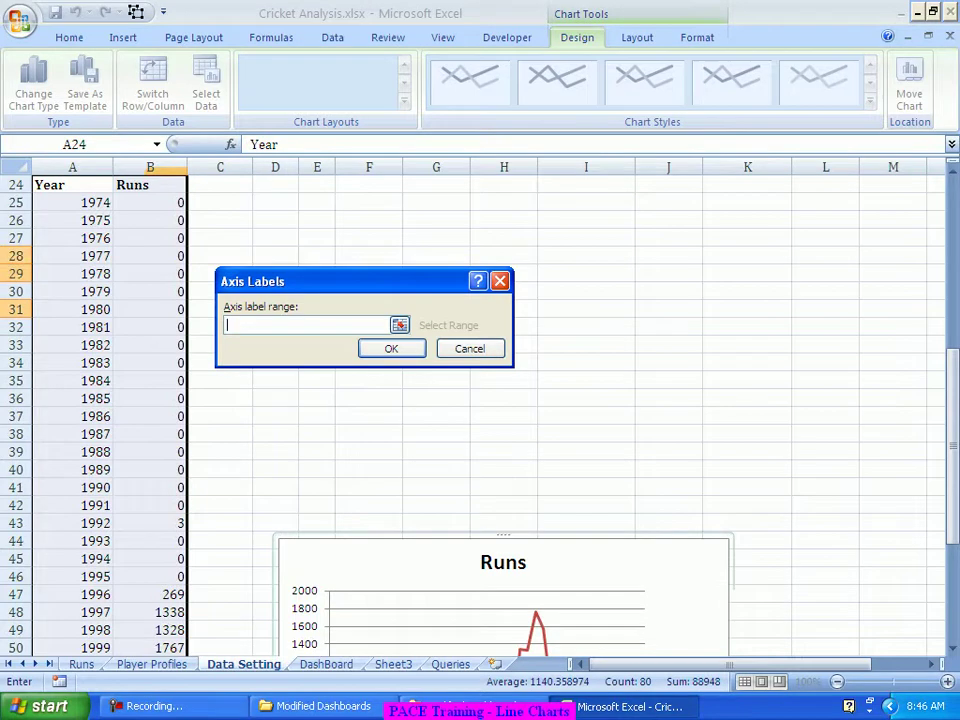
left_click_drag(100, 202, 128, 636)
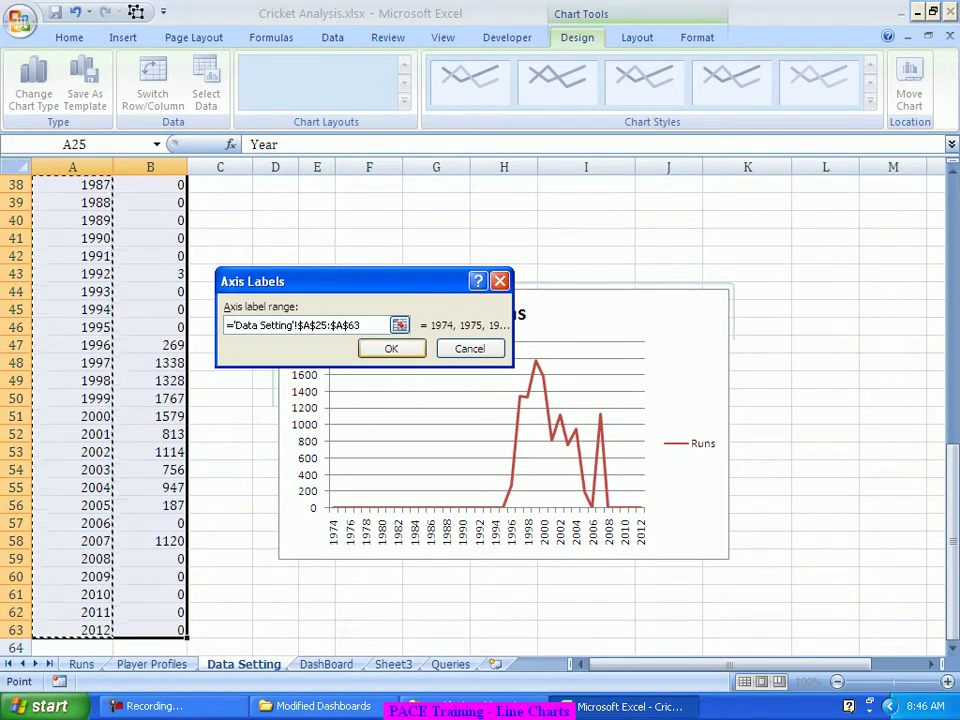
key("Return")
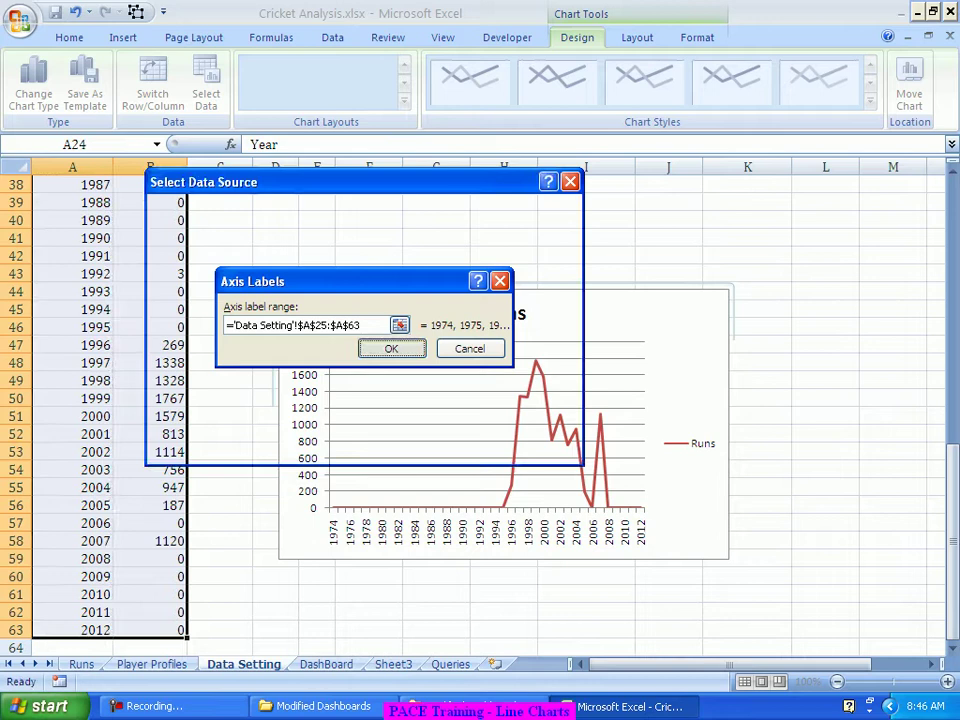
key("Return")
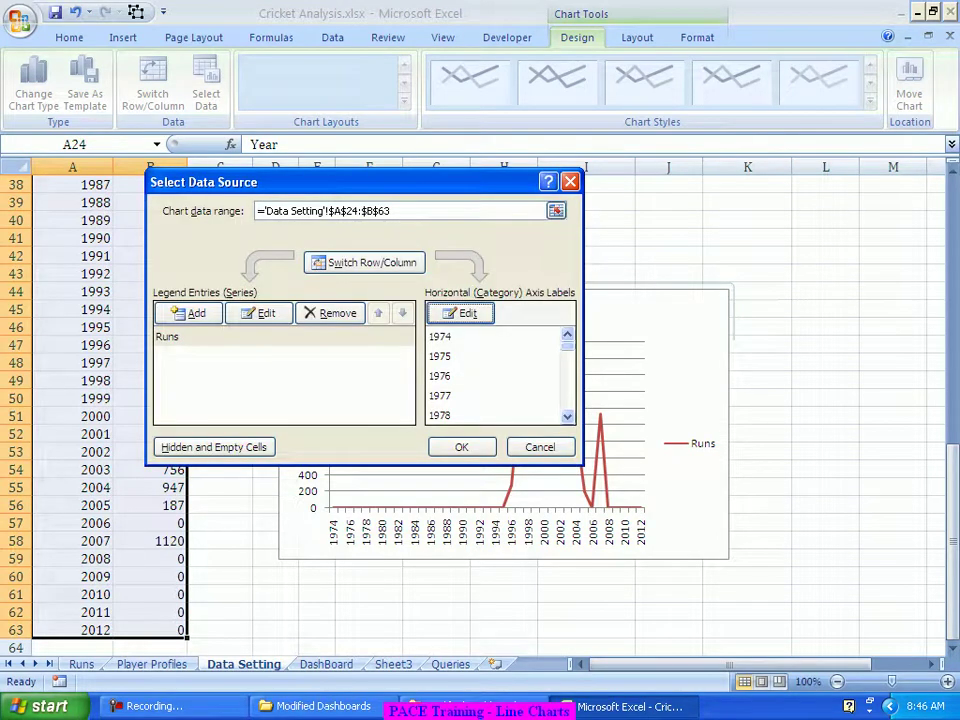
left_click(461, 447)
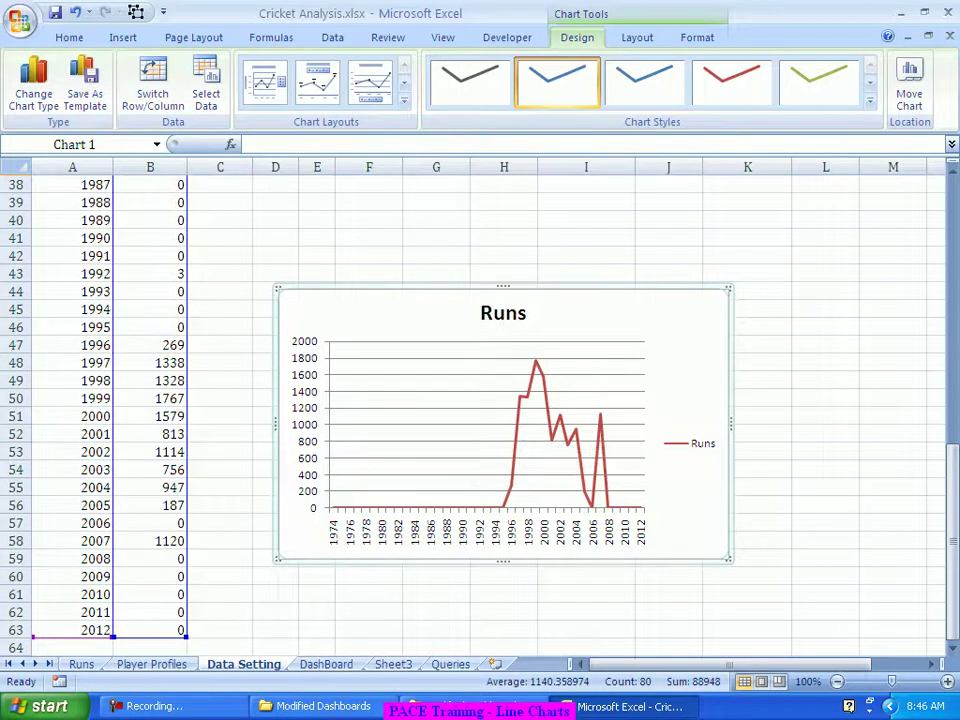
Delete the chart's Runs title, its legend and the horizontal gridlines
left_click(503, 313)
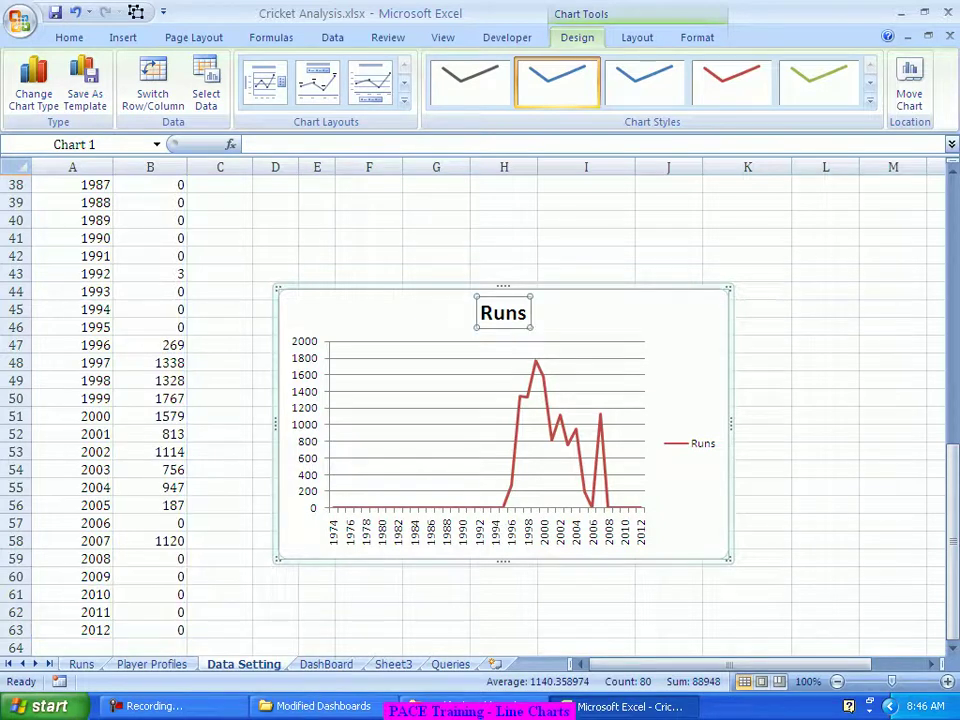
key("Delete")
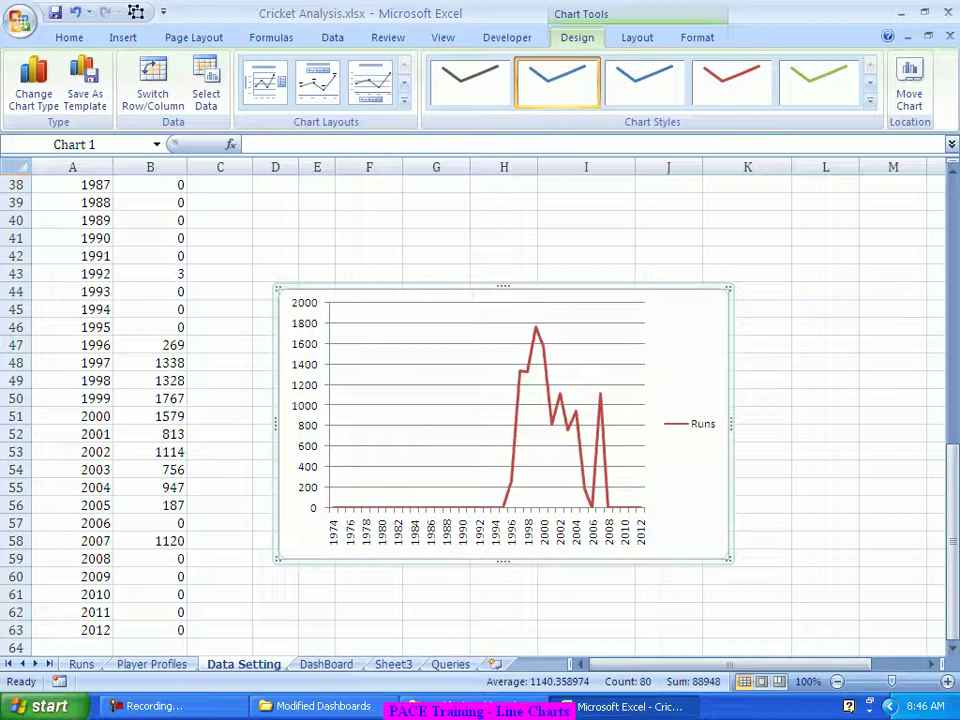
left_click(690, 423)
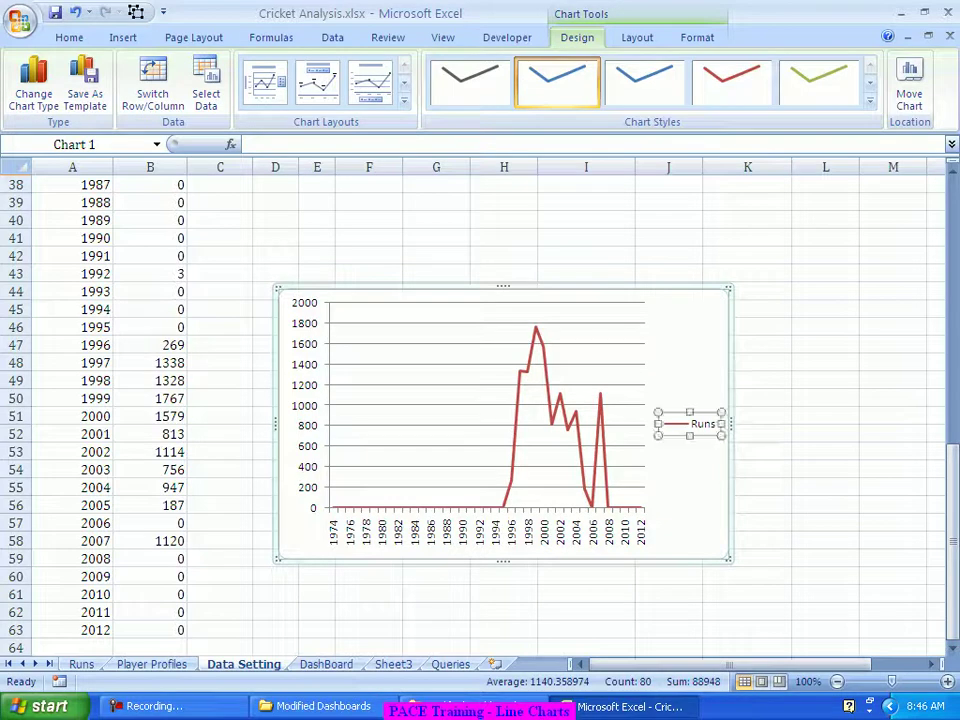
key("Delete")
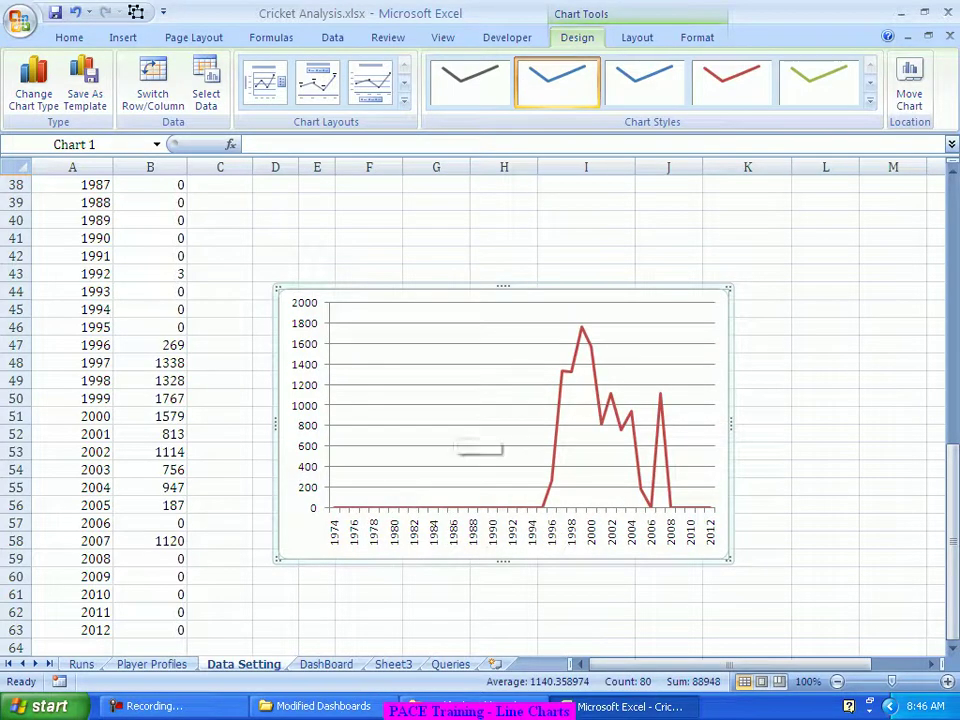
left_click(455, 405)
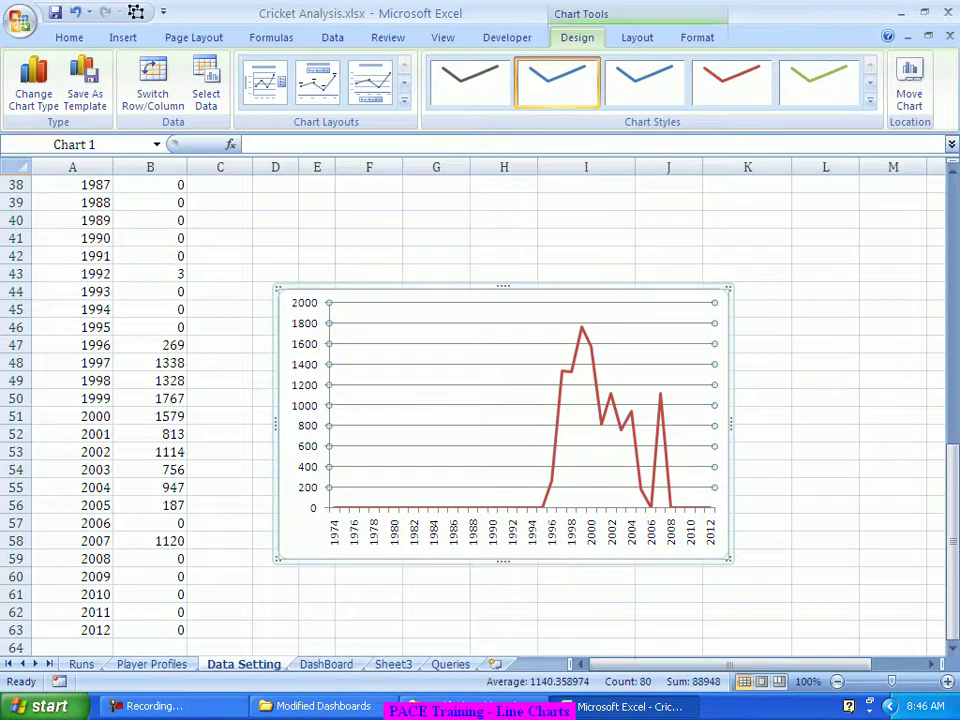
key("Delete")
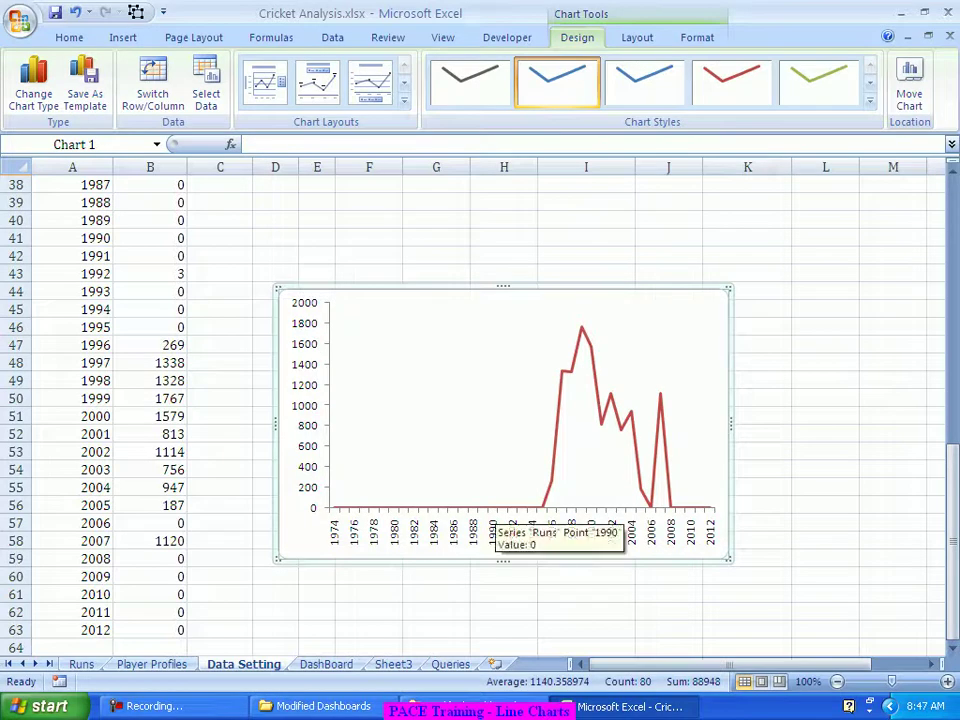
Reduce the horizontal axis year labels to font size 7 and rotate their text vertically, reading upward
left_click(492, 530)
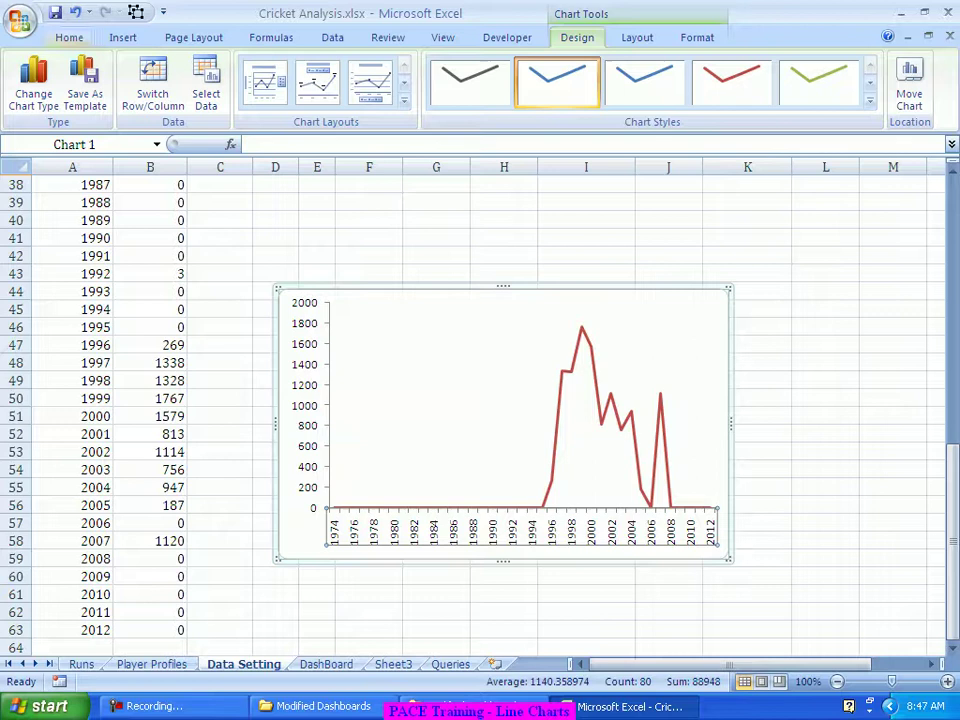
left_click(69, 37)
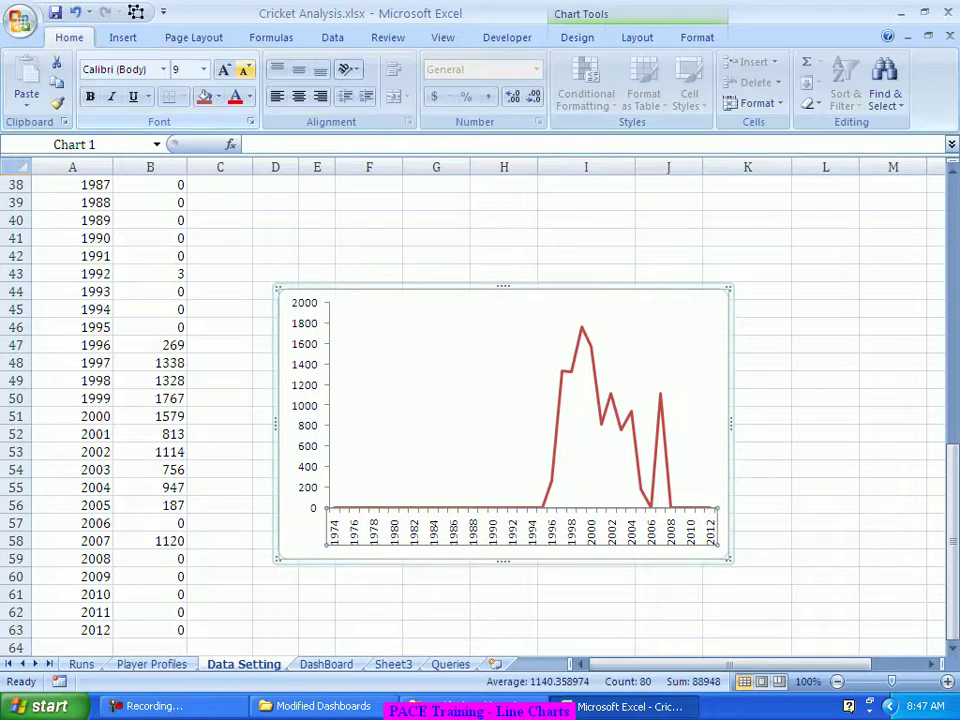
left_click(244, 70)
left_click(244, 69)
left_click(244, 69)
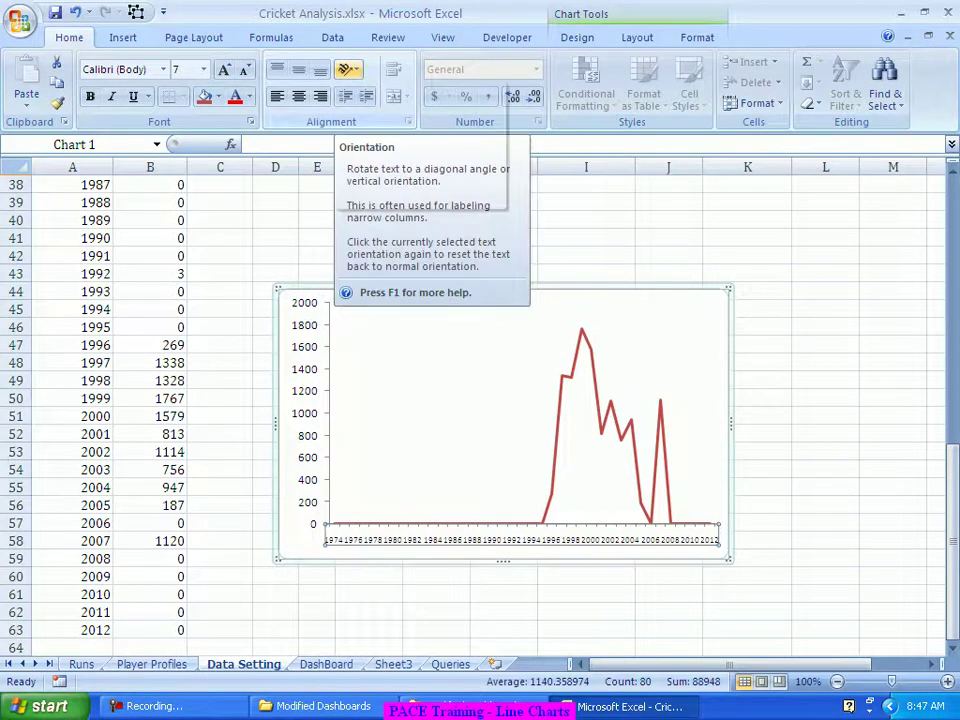
left_click(350, 69)
left_click(395, 154)
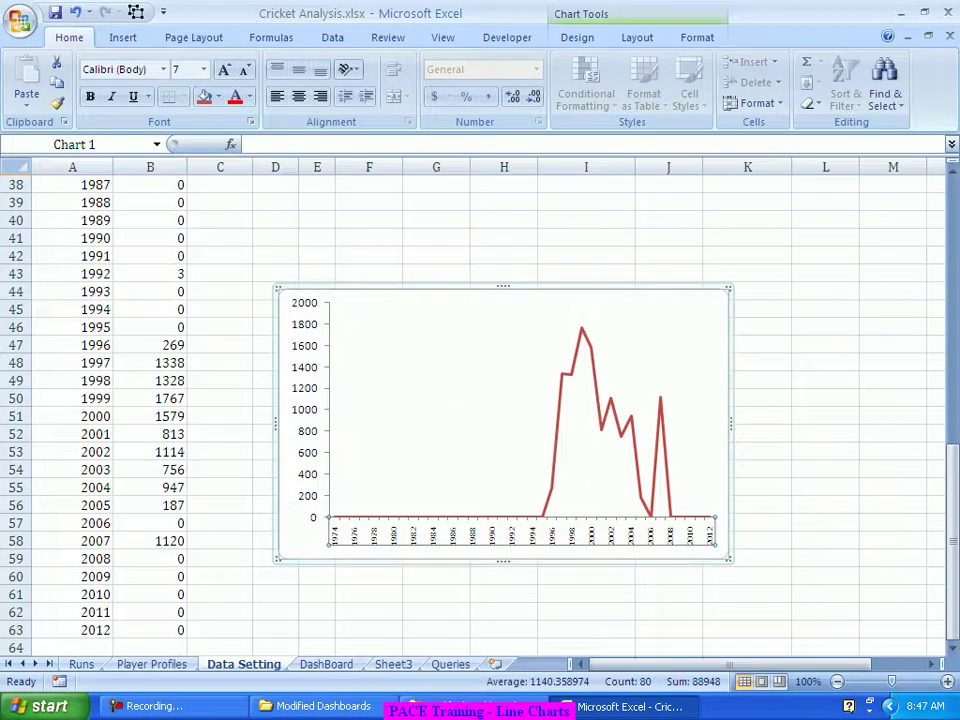
Reduce the font size of the chart's vertical axis labels to 7
left_click(305, 410)
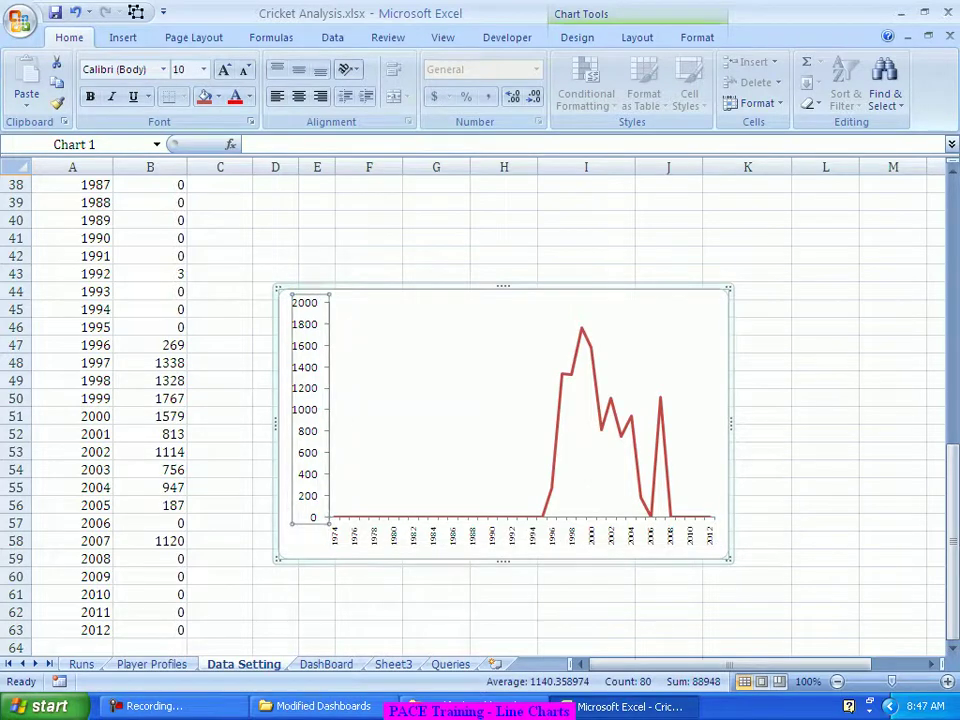
left_click(243, 69)
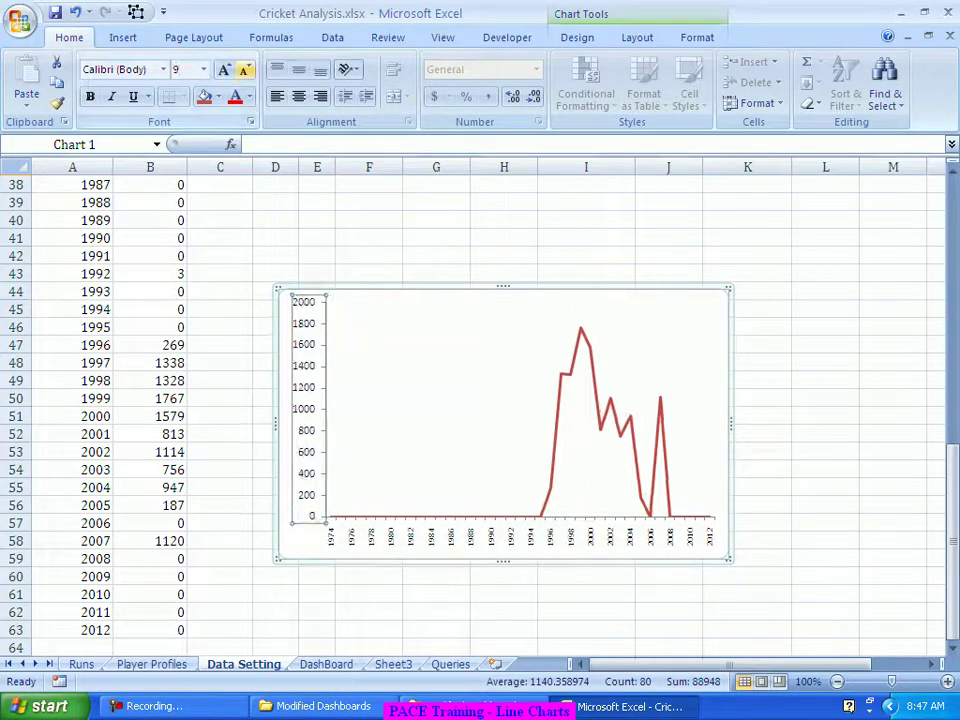
left_click(243, 69)
left_click(243, 69)
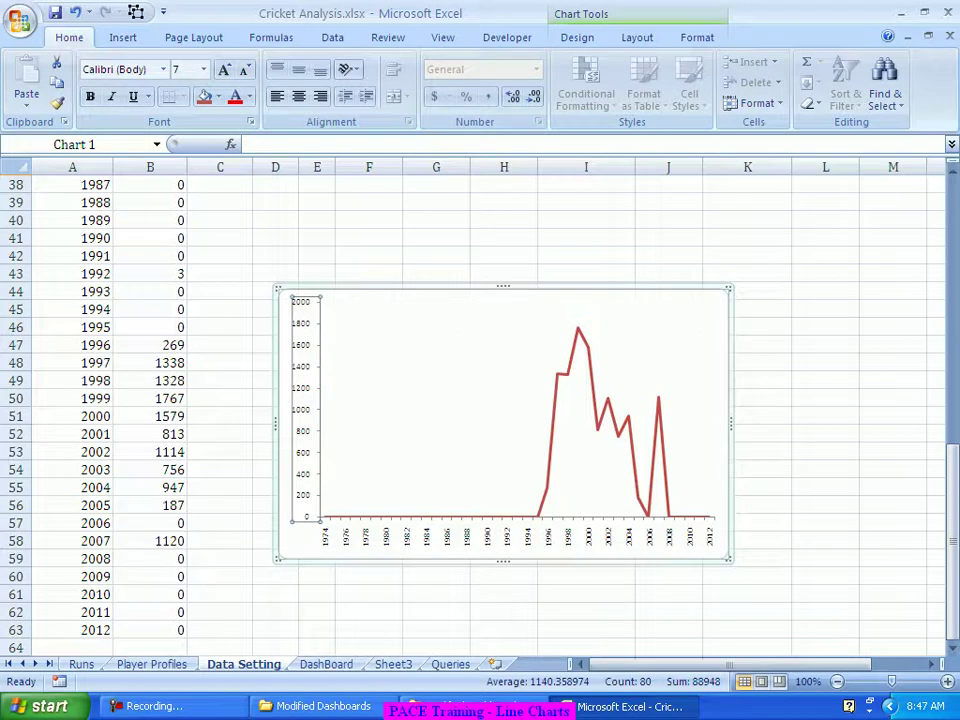
Set the label distance from the axis to 1 in the horizontal axis options
left_click(517, 535)
right_click(449, 537)
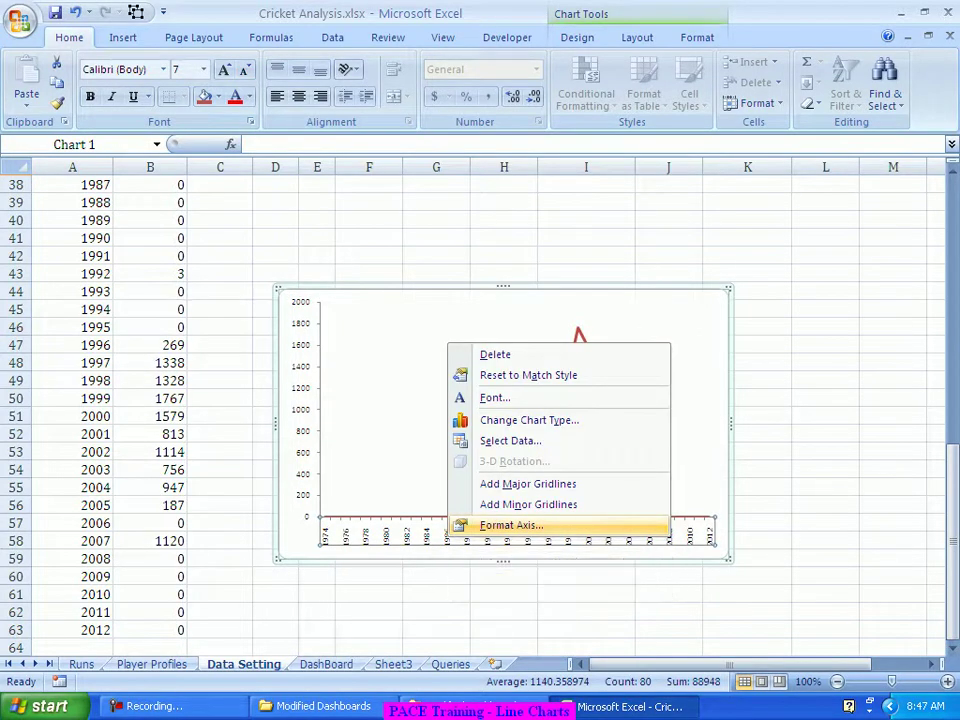
left_click(510, 525)
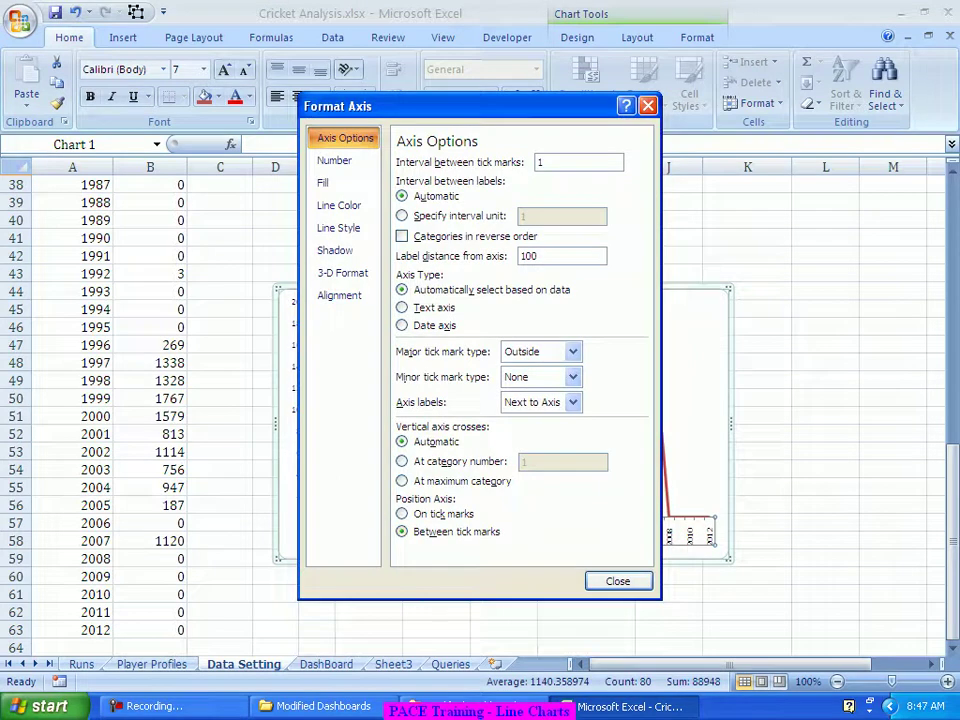
left_click_drag(540, 256, 518, 256)
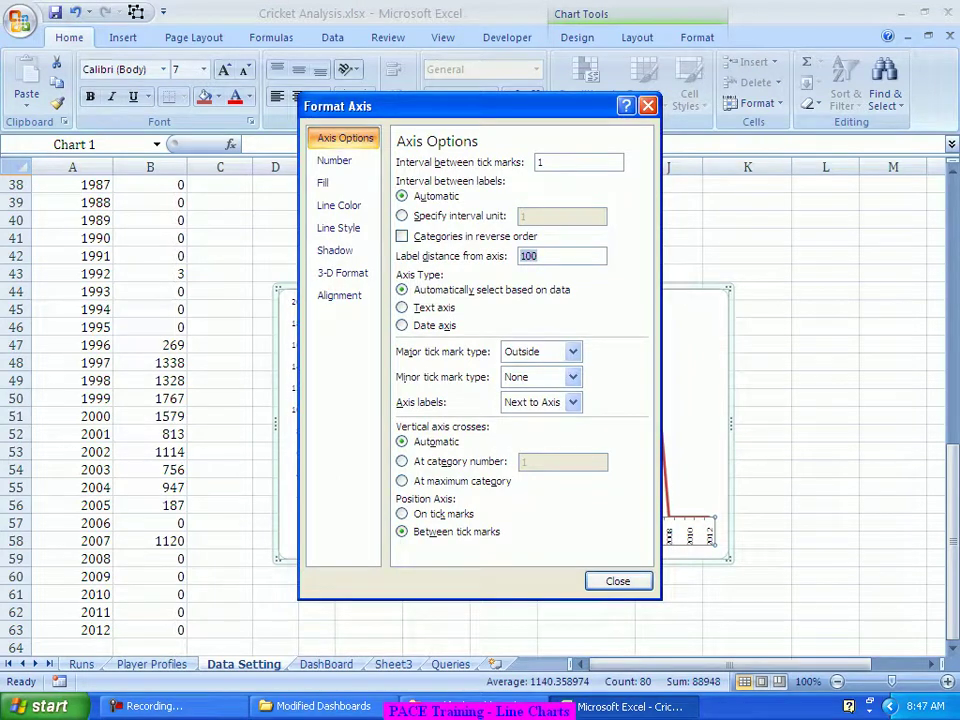
type("1")
key("Return")
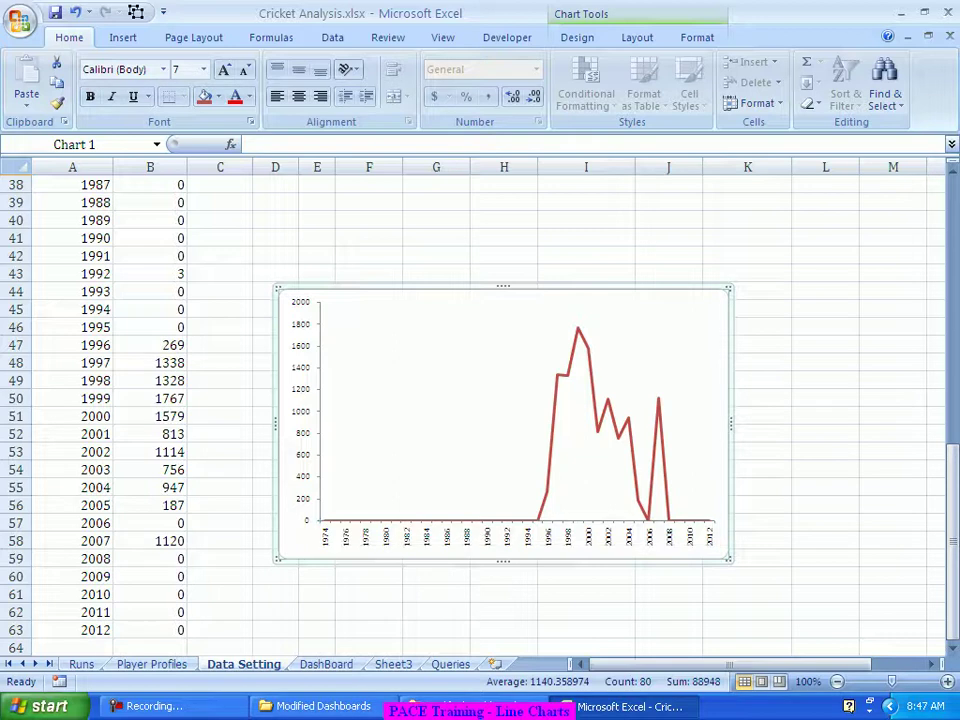
Shrink the chart so it spans about columns D to H and rows 44 to 52
left_click_drag(528, 423, 529, 423)
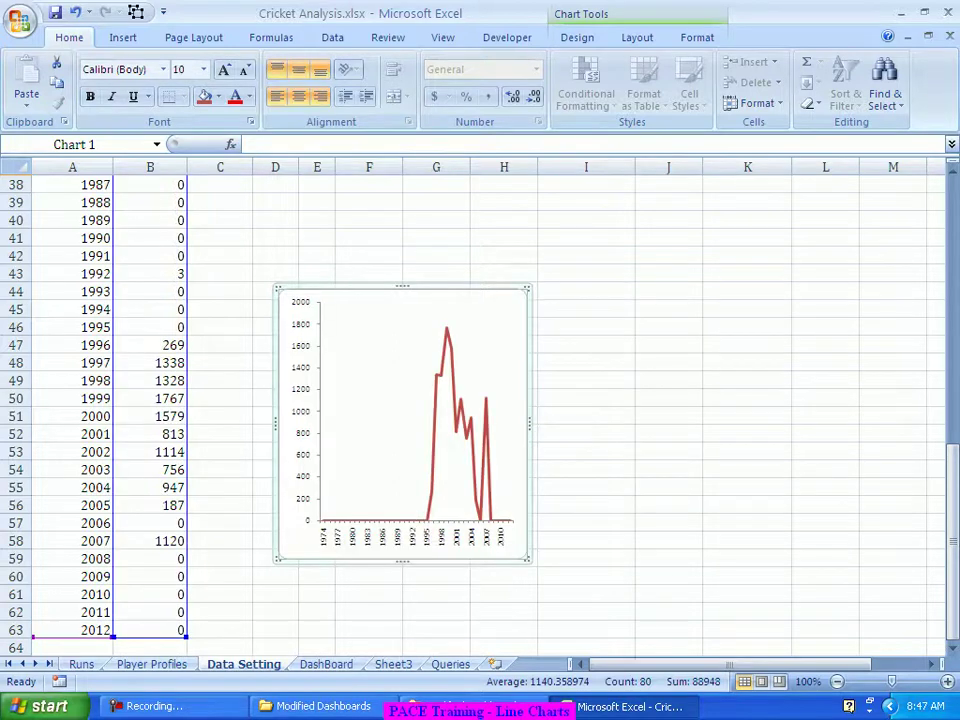
left_click_drag(529, 430, 604, 423)
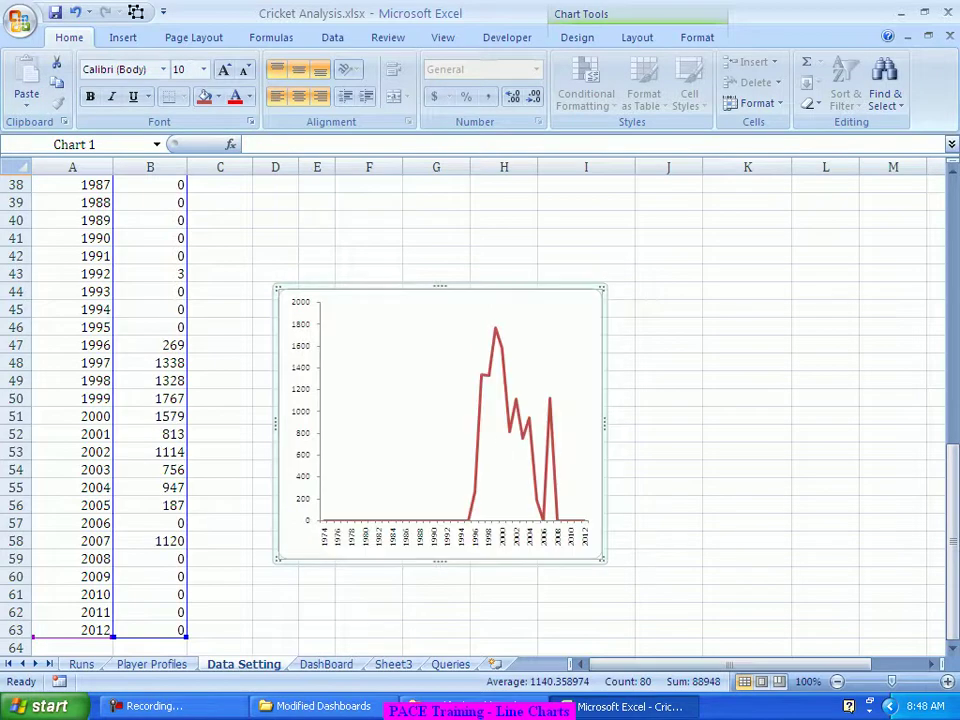
left_click_drag(604, 560, 496, 453)
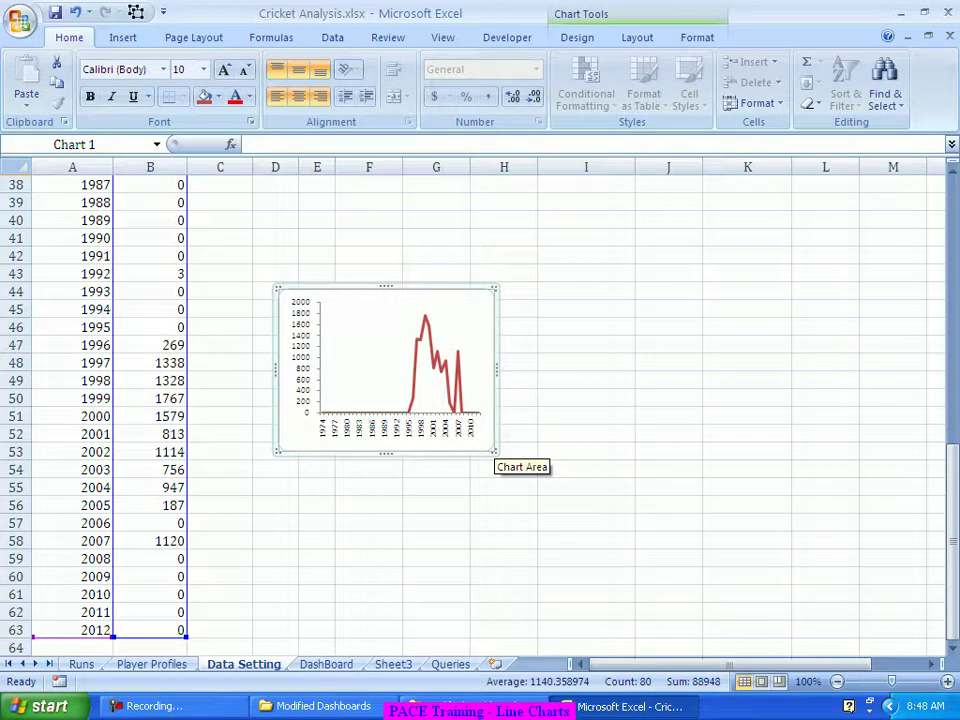
mouse_move(496, 453)
left_mouse_down()
mouse_move(466, 421)
mouse_move(489, 434)
left_mouse_up()
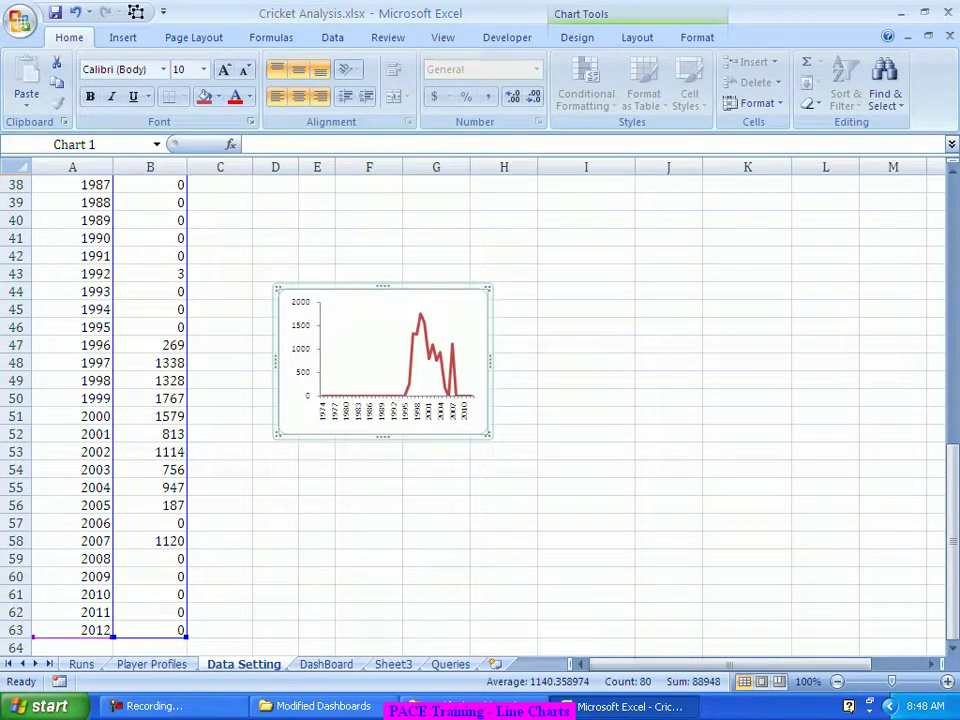
Enlarge the plot area within the chart so it fills more of the space up to the chart's edges
left_click(365, 349)
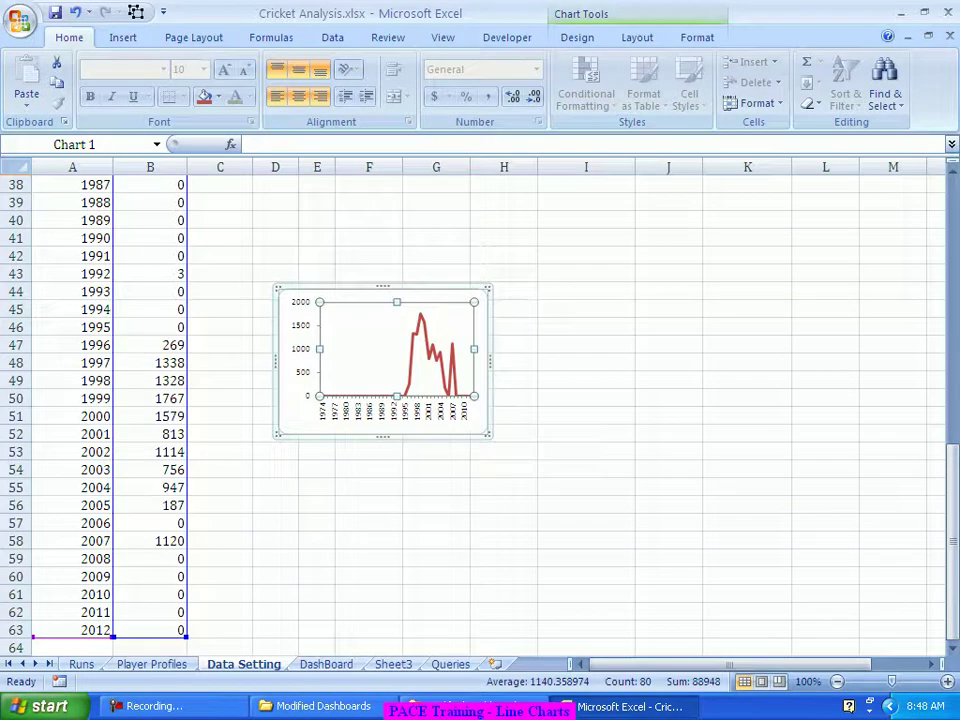
left_click_drag(320, 349, 288, 362)
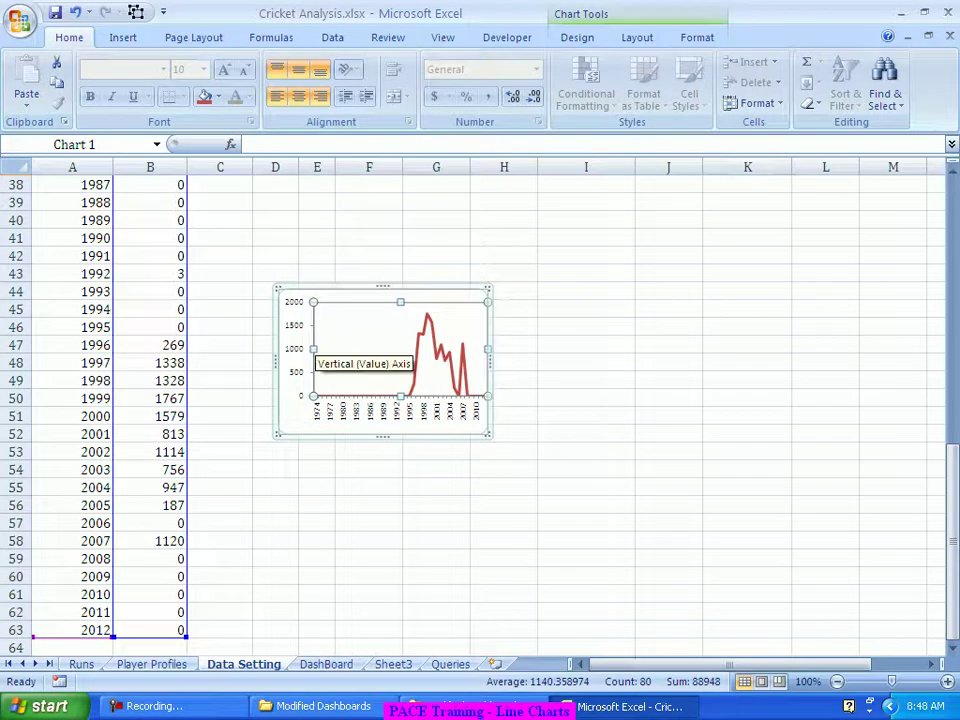
left_click_drag(313, 349, 300, 349)
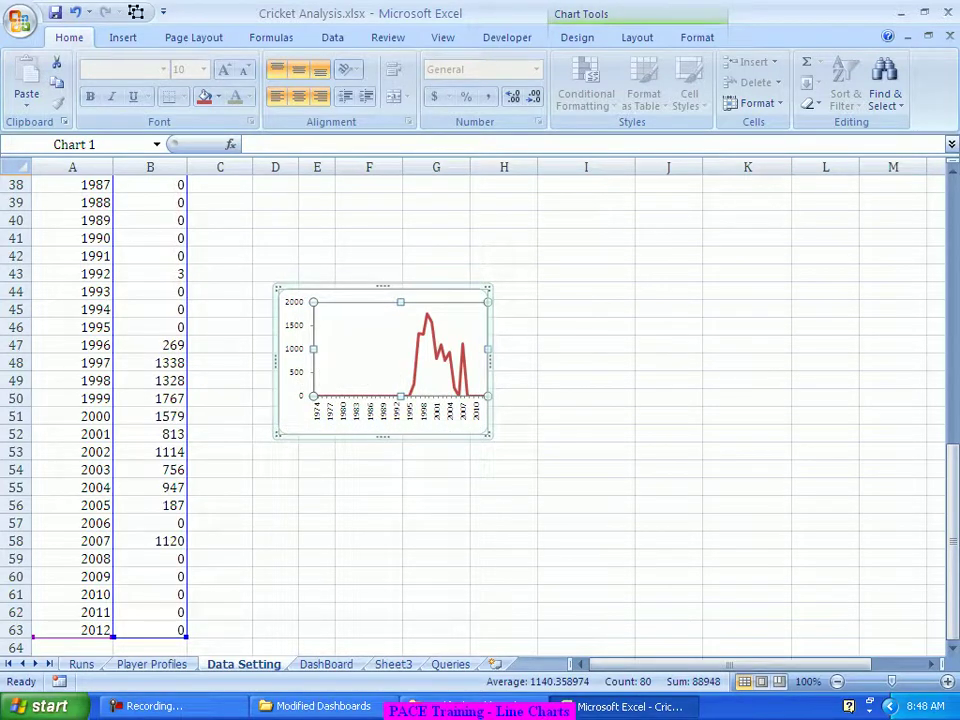
left_click_drag(400, 302, 400, 281)
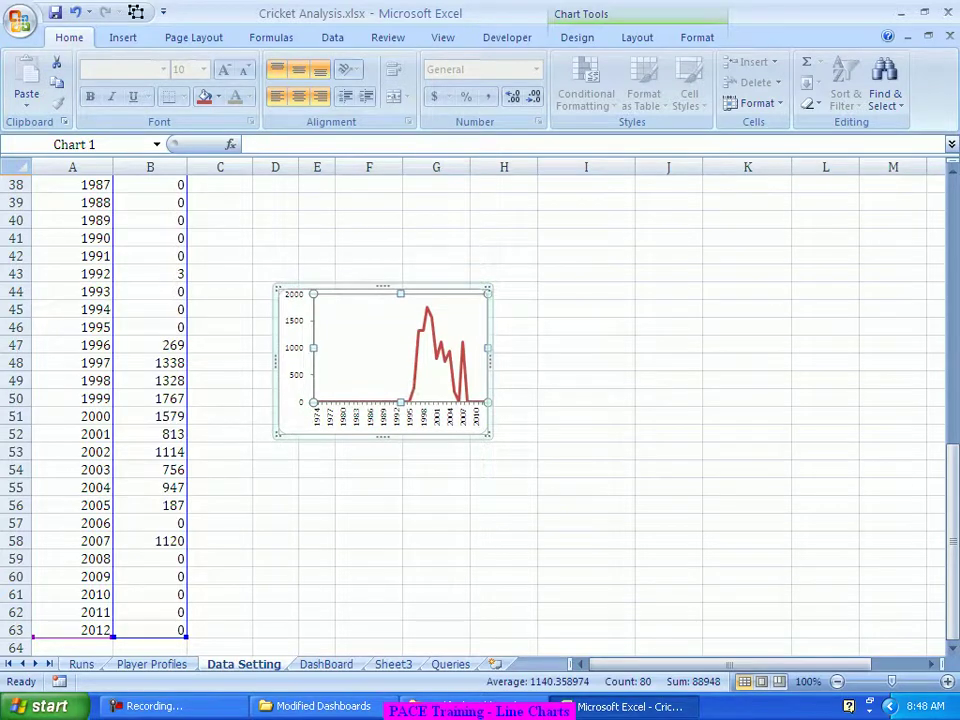
left_click_drag(383, 436, 400, 414)
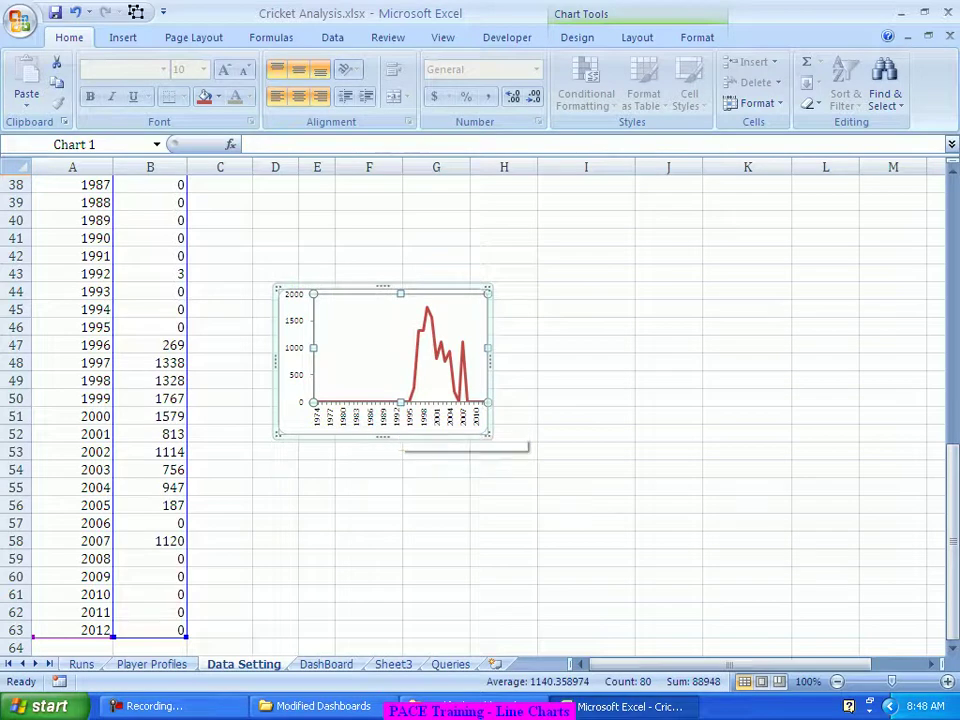
Set the major tick mark type of the line chart's vertical axis to None
mouse_move(383, 437)
left_mouse_down()
mouse_move(383, 456)
mouse_move(383, 437)
left_mouse_up()
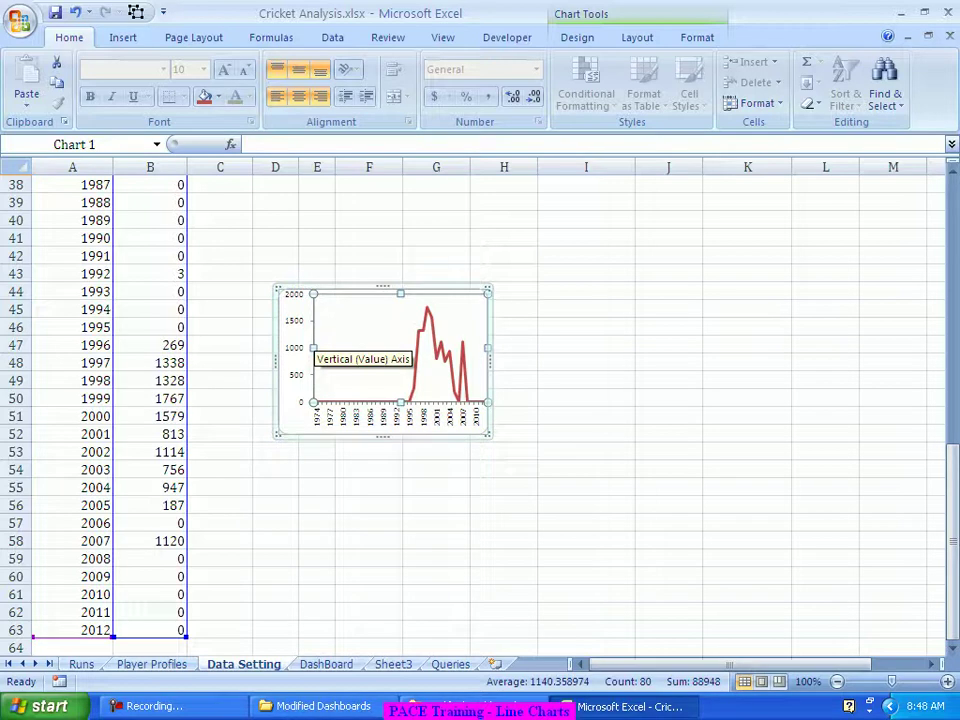
mouse_move(277, 362)
left_mouse_down()
mouse_move(260, 362)
mouse_move(277, 362)
left_mouse_up()
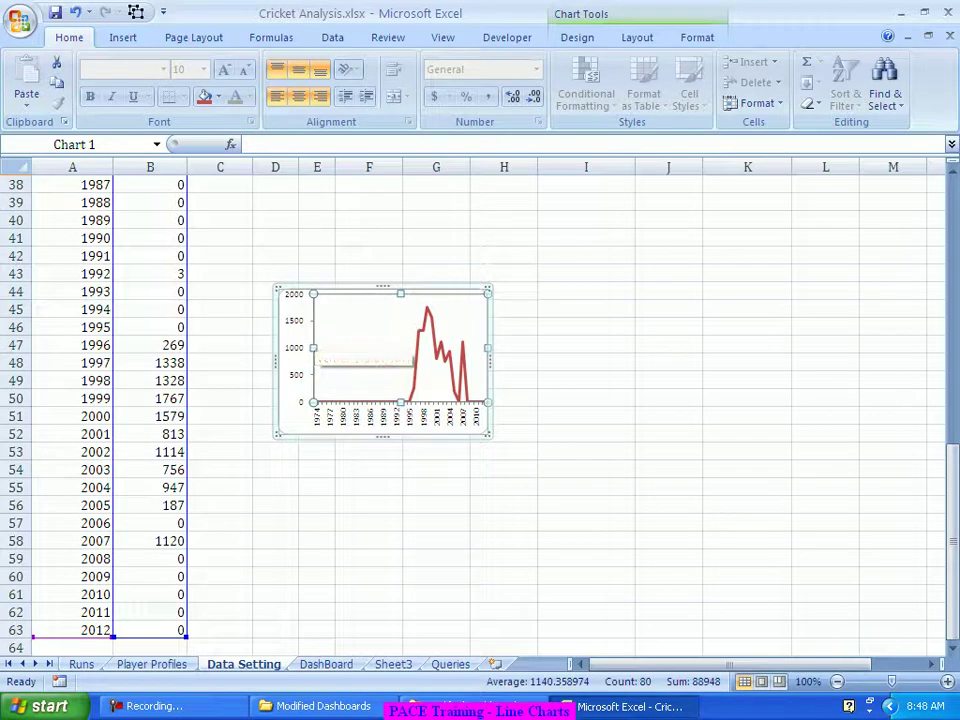
right_click(299, 352)
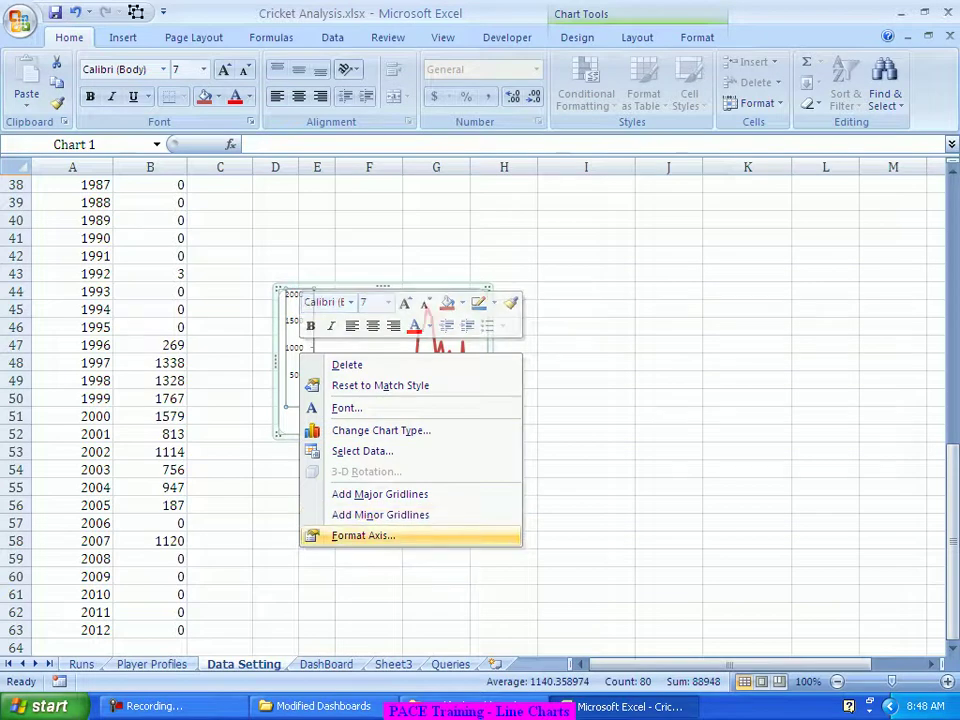
left_click(363, 535)
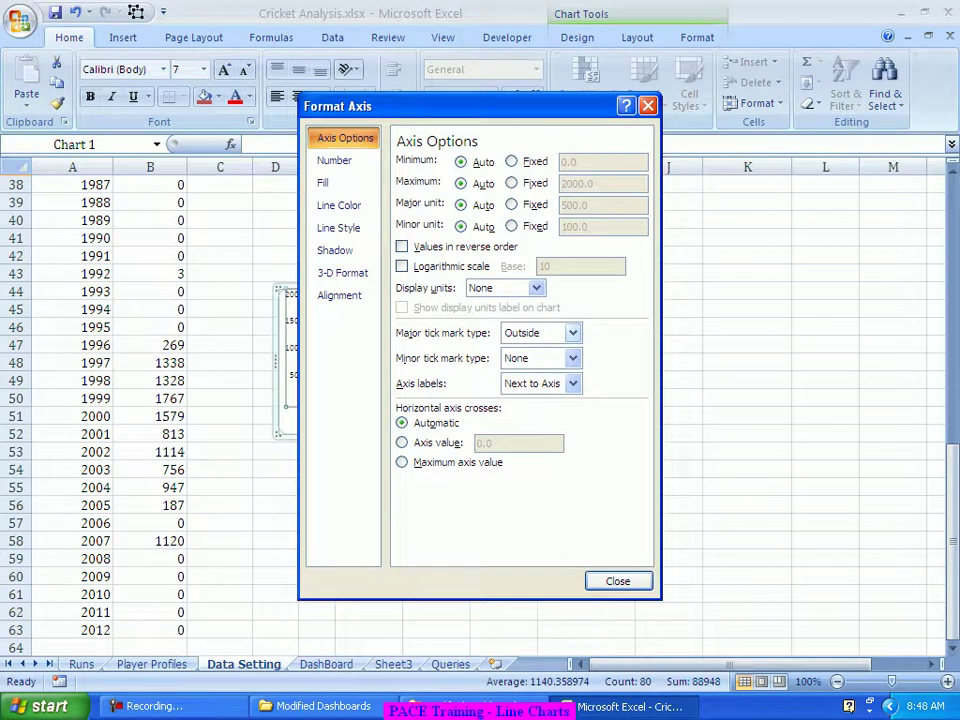
left_click(572, 332)
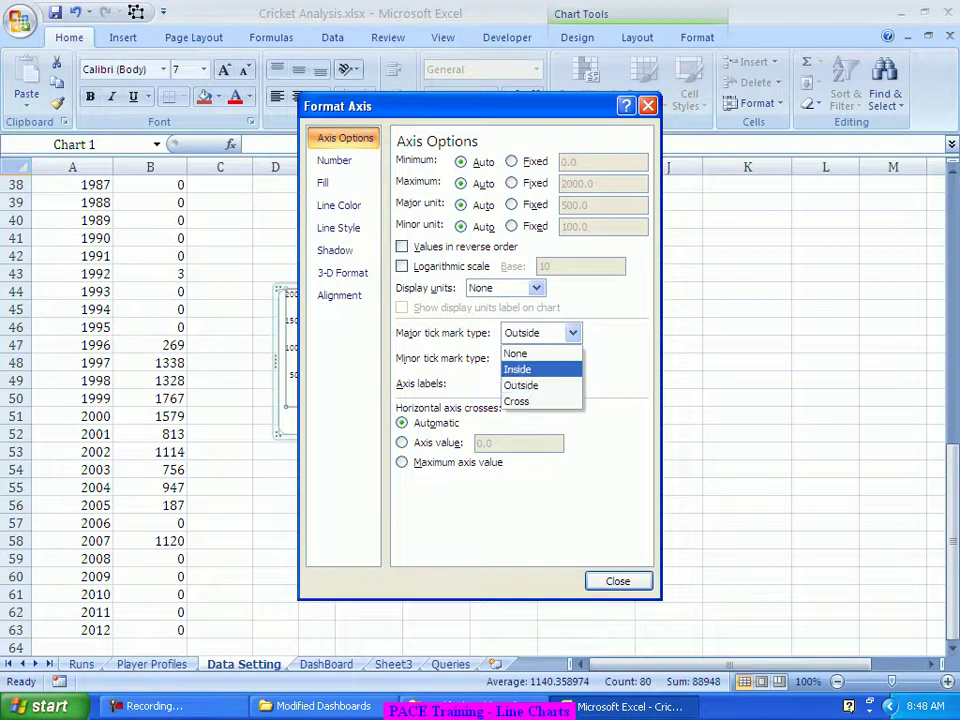
left_click(540, 353)
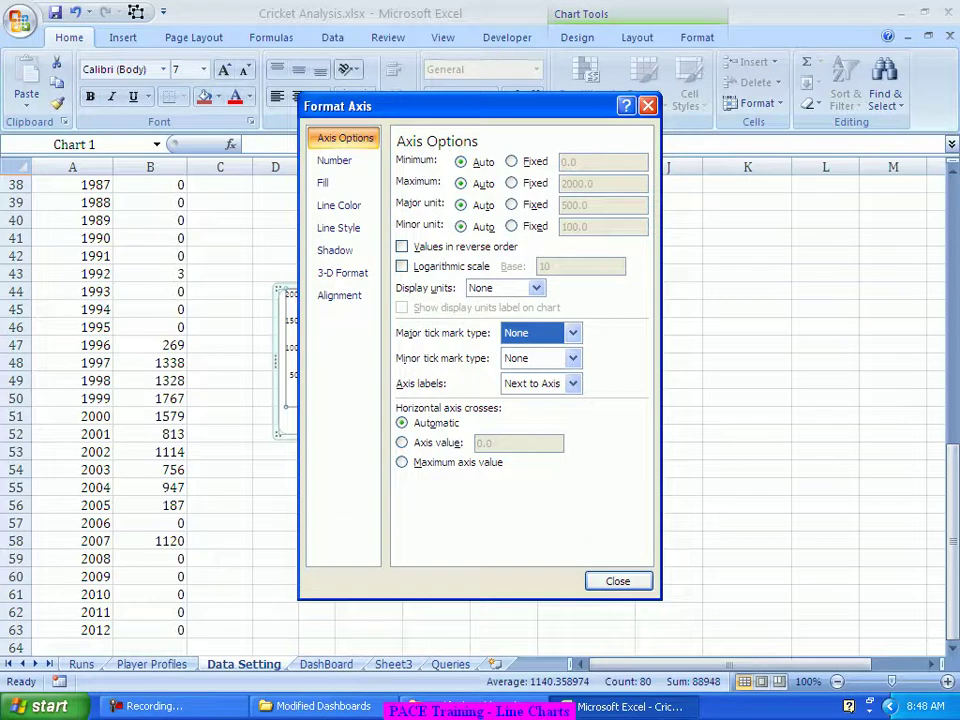
left_click(617, 580)
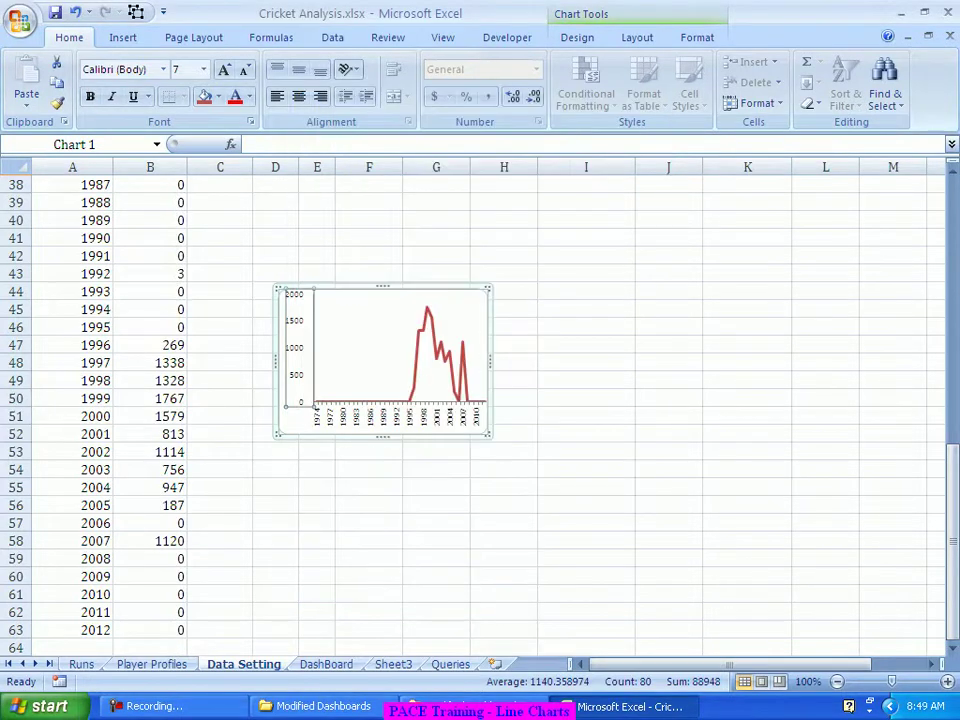
Try to widen the plot area over the vertical axis labels toward the chart's outer edge
left_click(370, 346)
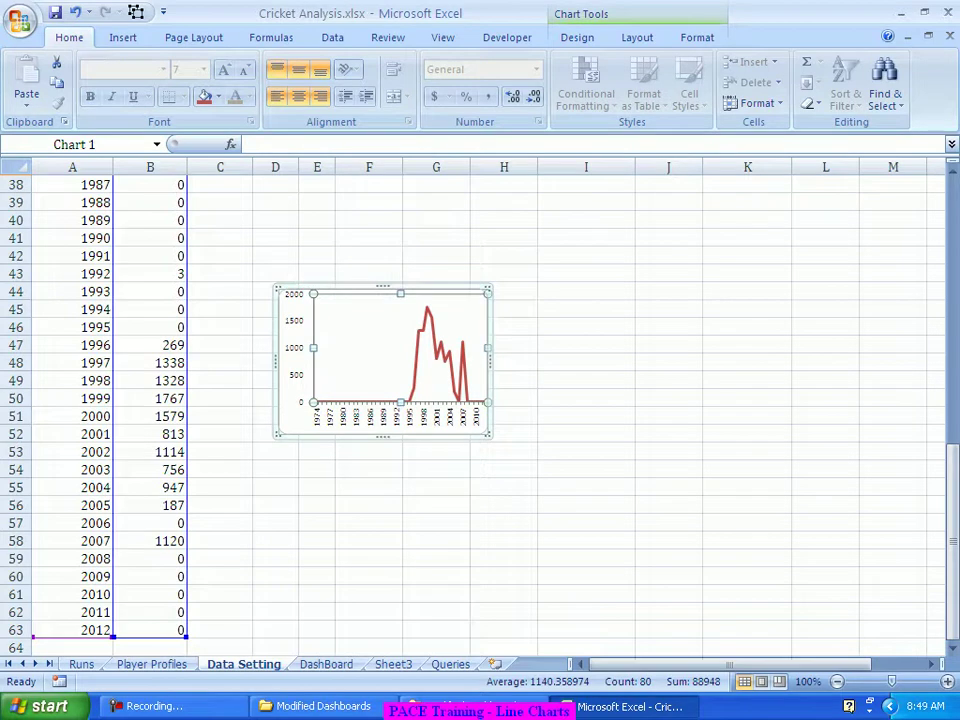
left_click_drag(313, 347, 281, 347)
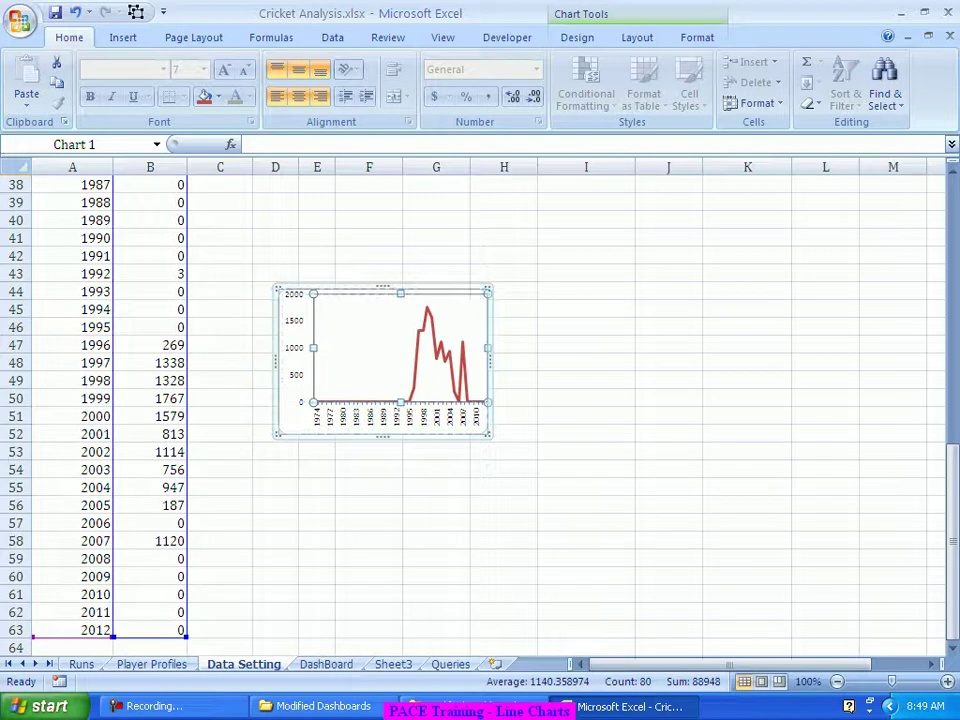
left_click(513, 344)
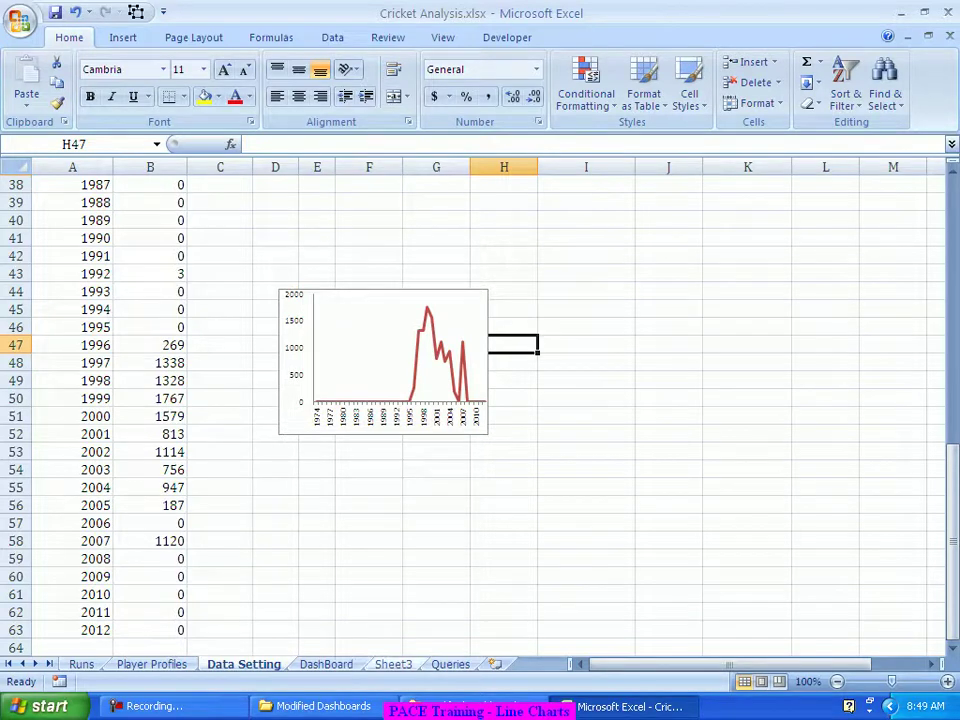
key("ctrl+Page_Down")
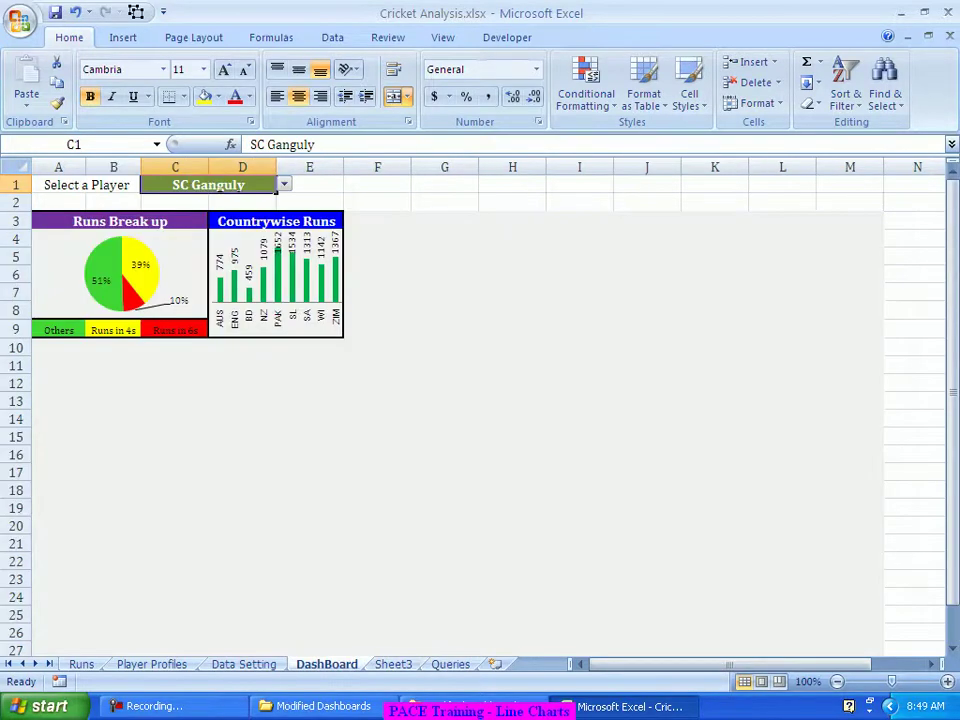
left_click(444, 274)
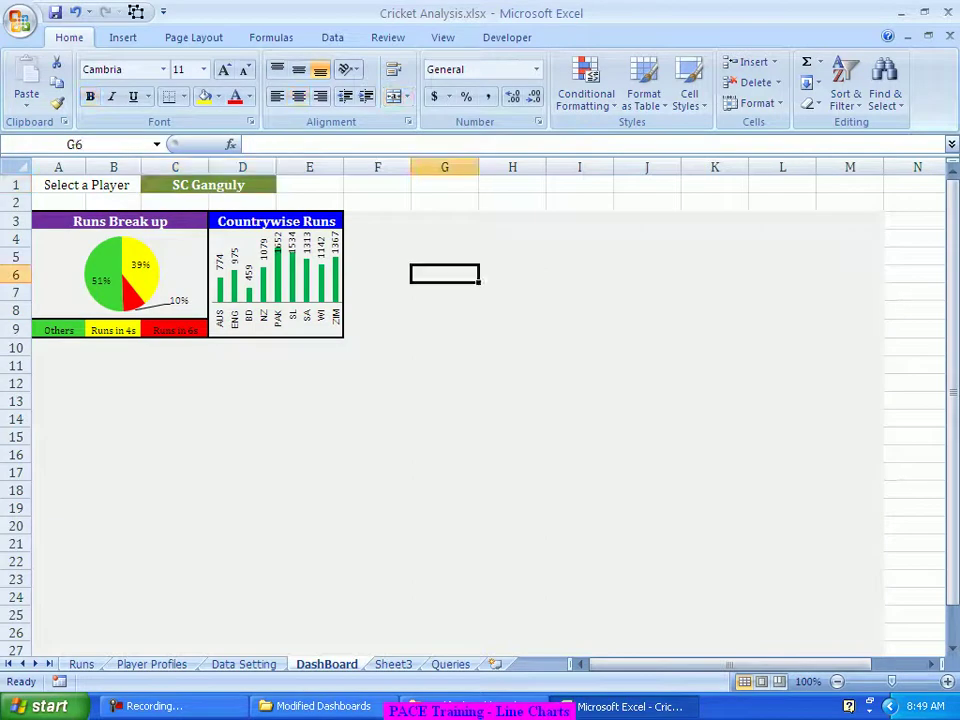
left_click_drag(377, 220, 444, 220)
left_click(512, 436)
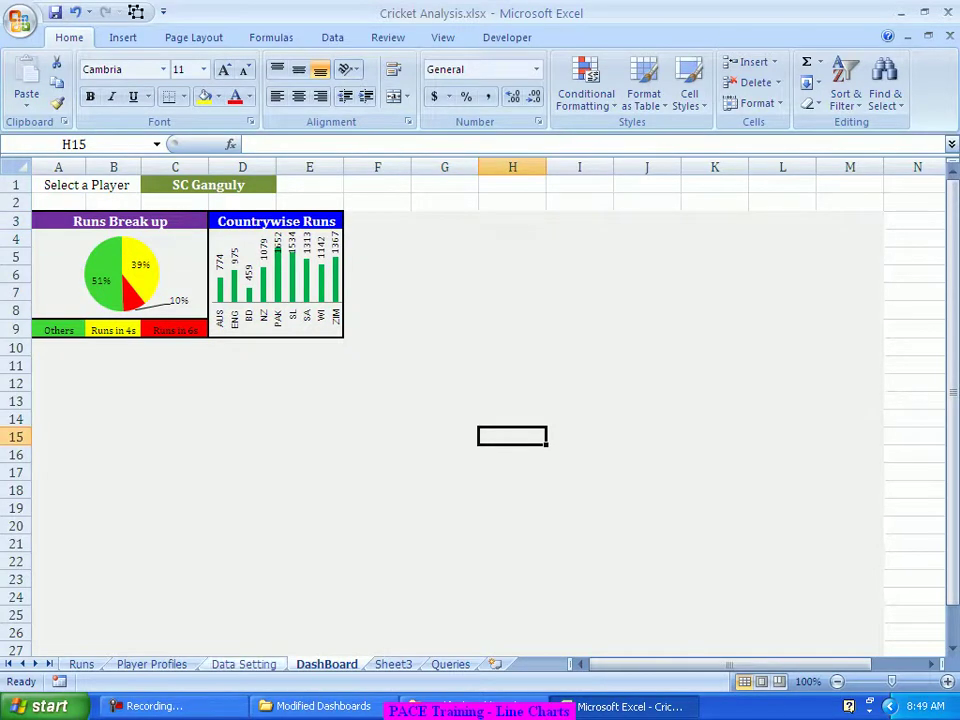
key("ctrl+Page_Up")
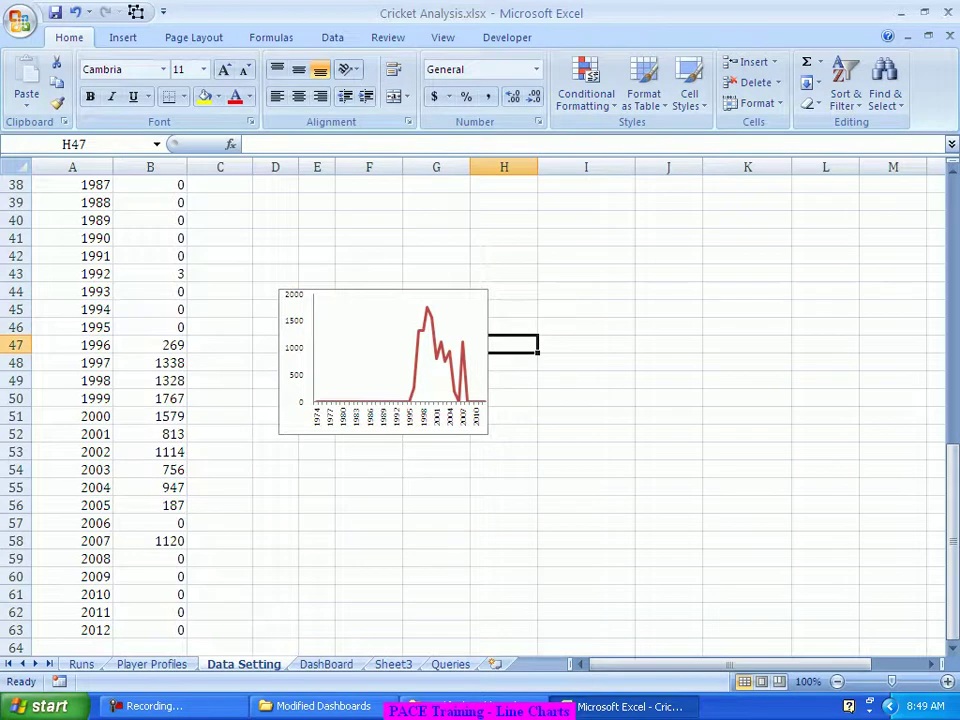
Move the line chart from the Data Setting sheet to the DashBoard sheet, pasting it at cell G18
left_click(478, 300)
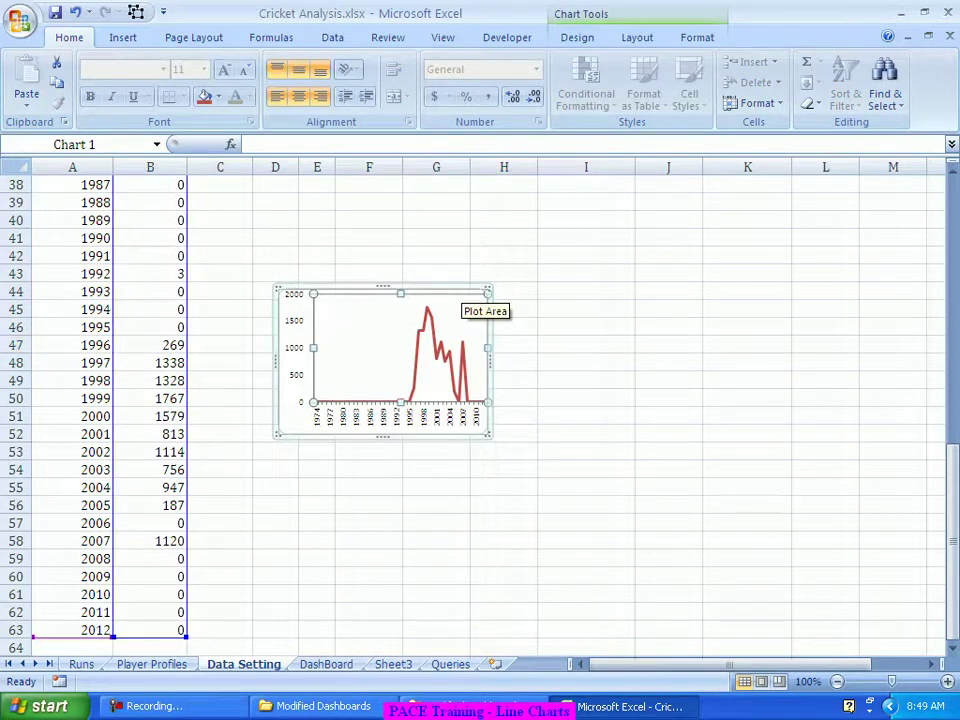
key("Delete")
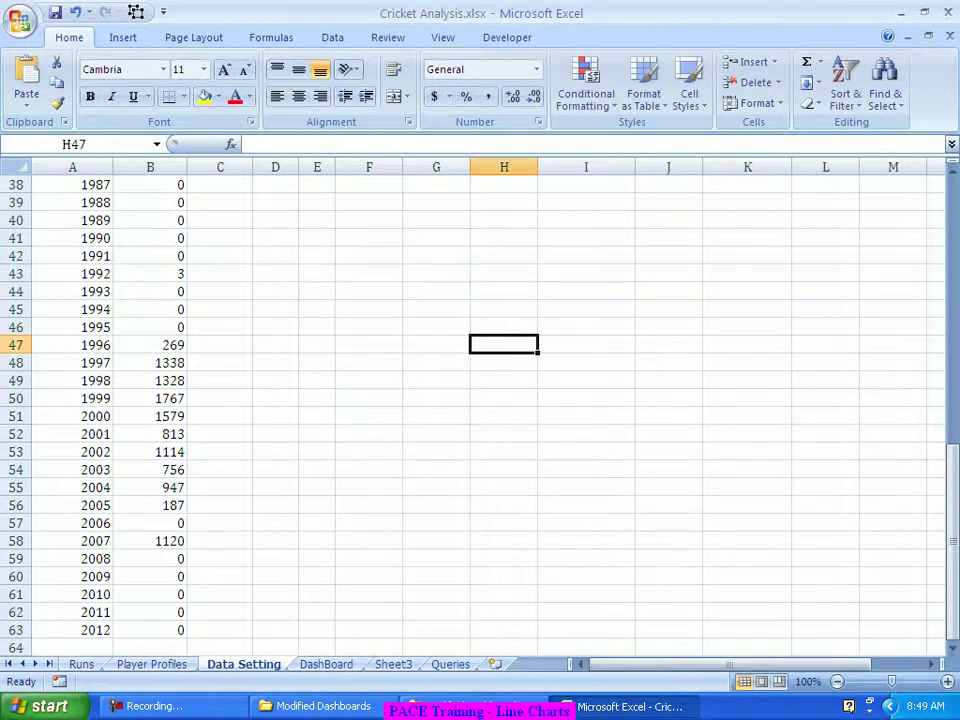
key("ctrl+Page_Down")
left_click(444, 490)
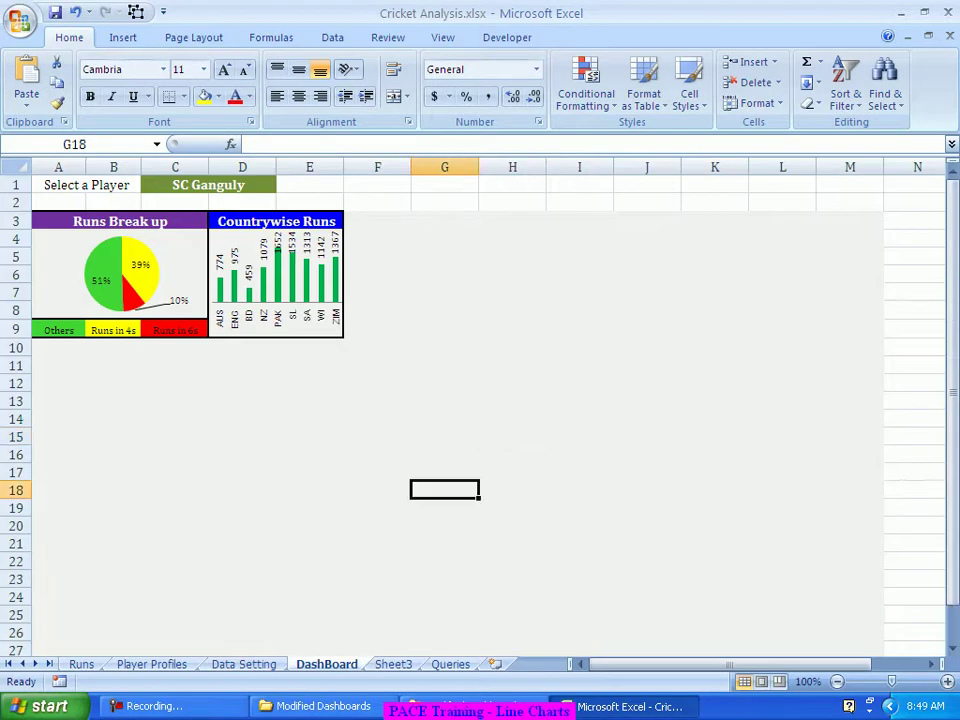
key("ctrl+v")
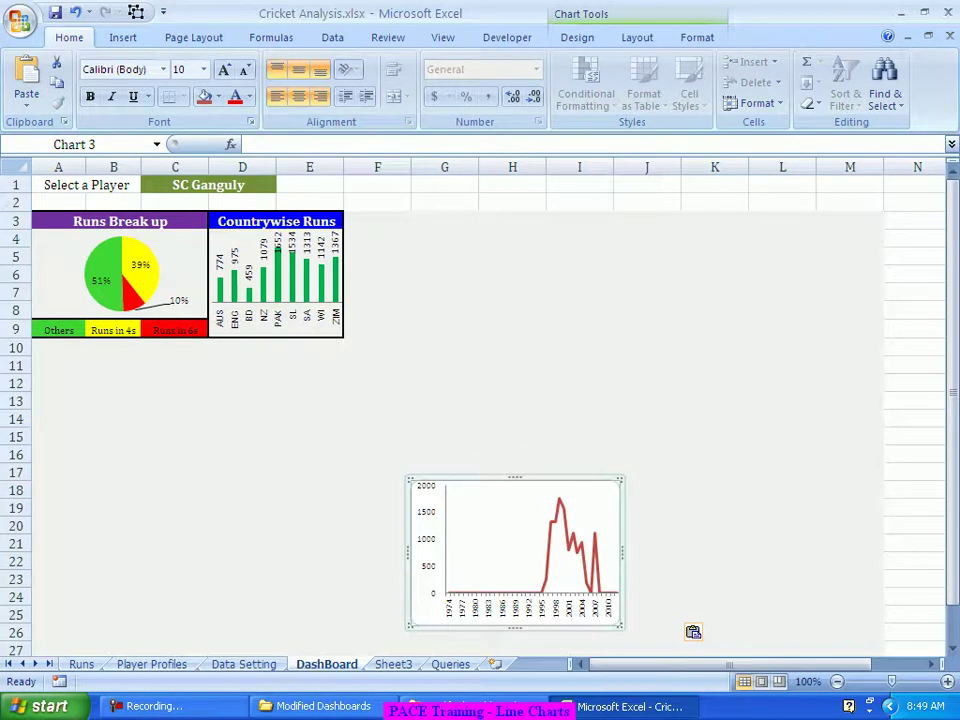
Position the line chart below the Runs Break up chart and narrow it to about columns A to C, rows 11 to 18
left_click_drag(515, 480, 132, 356)
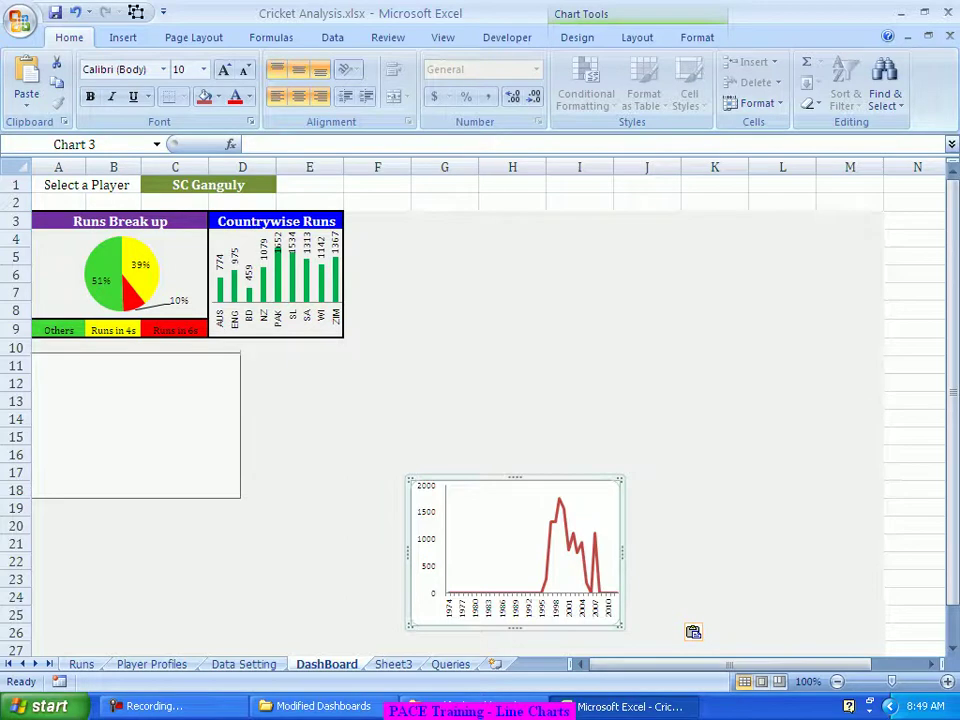
mouse_move(141, 427)
left_mouse_down()
mouse_move(141, 444)
mouse_move(141, 430)
left_mouse_up()
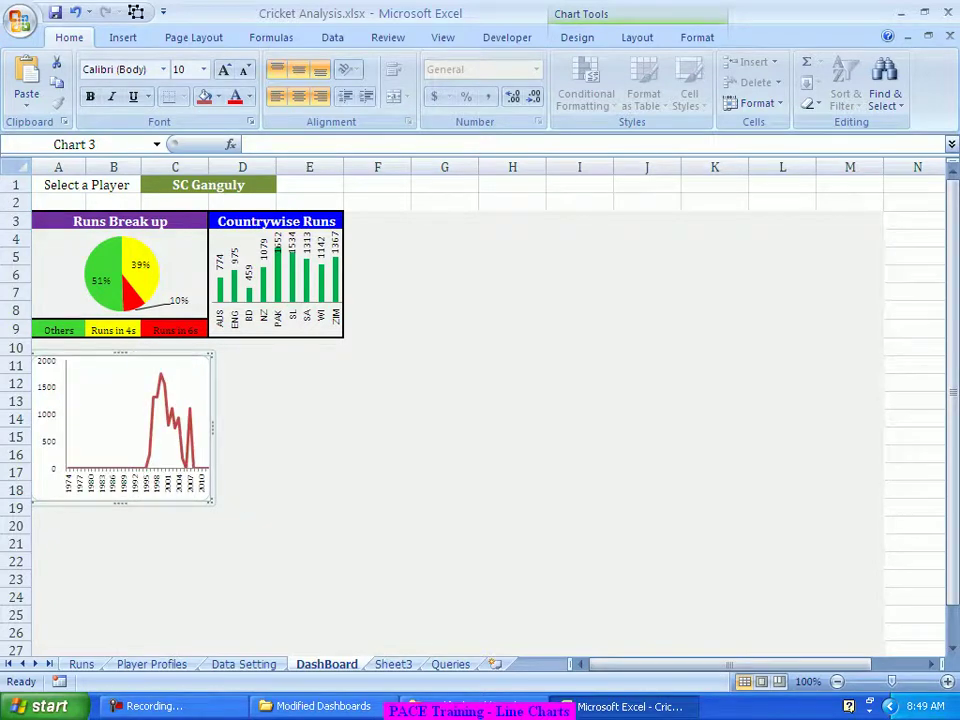
left_click(242, 418)
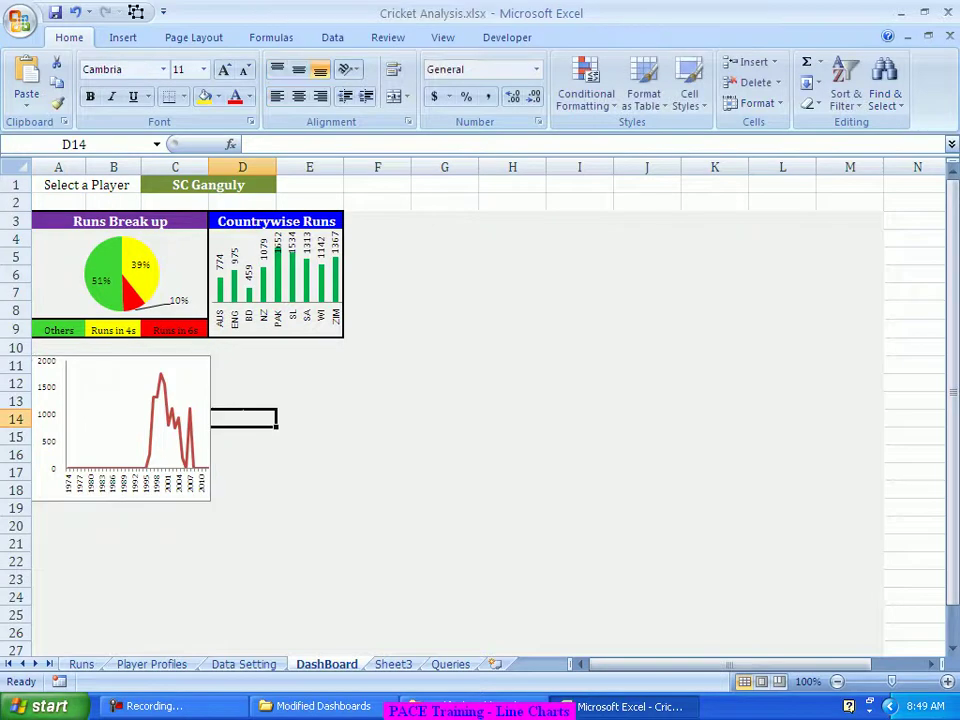
left_click(204, 418)
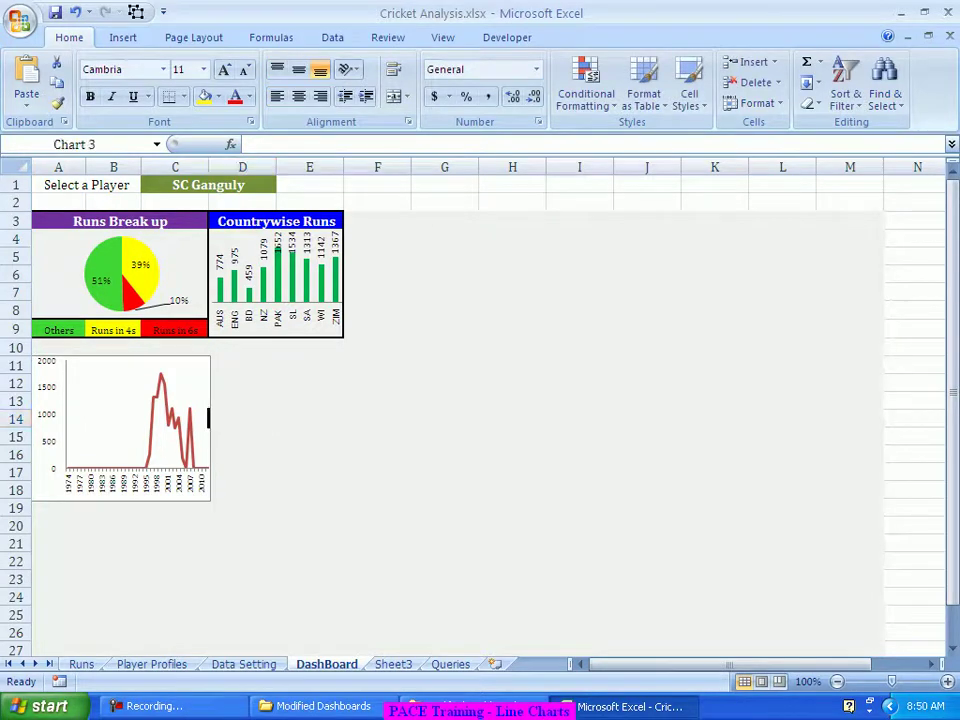
left_click_drag(204, 418, 461, 309)
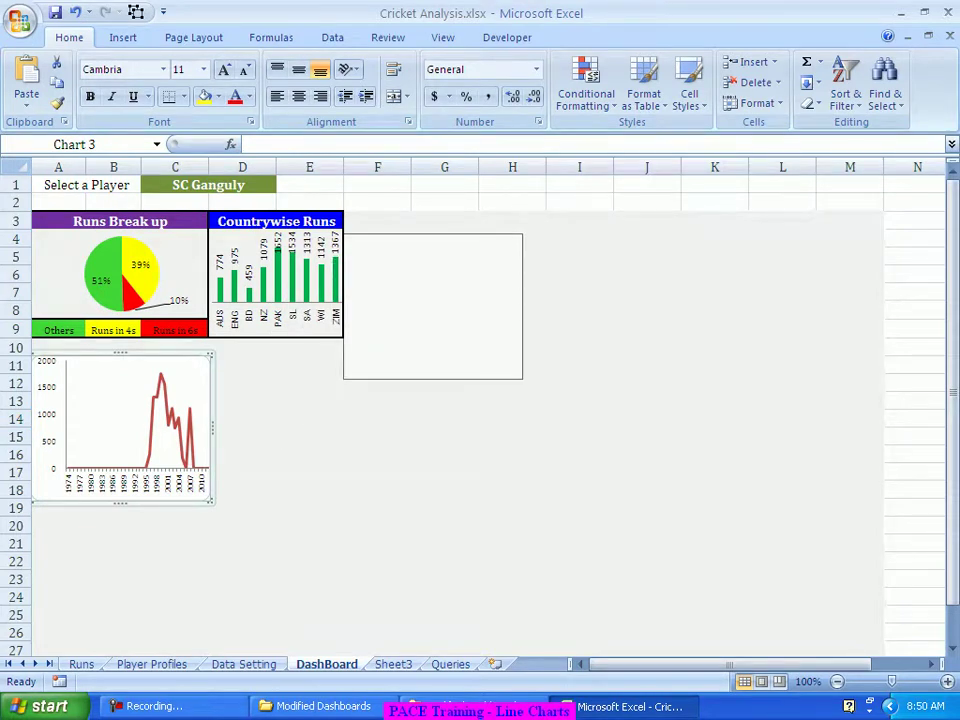
left_click_drag(461, 309, 151, 428)
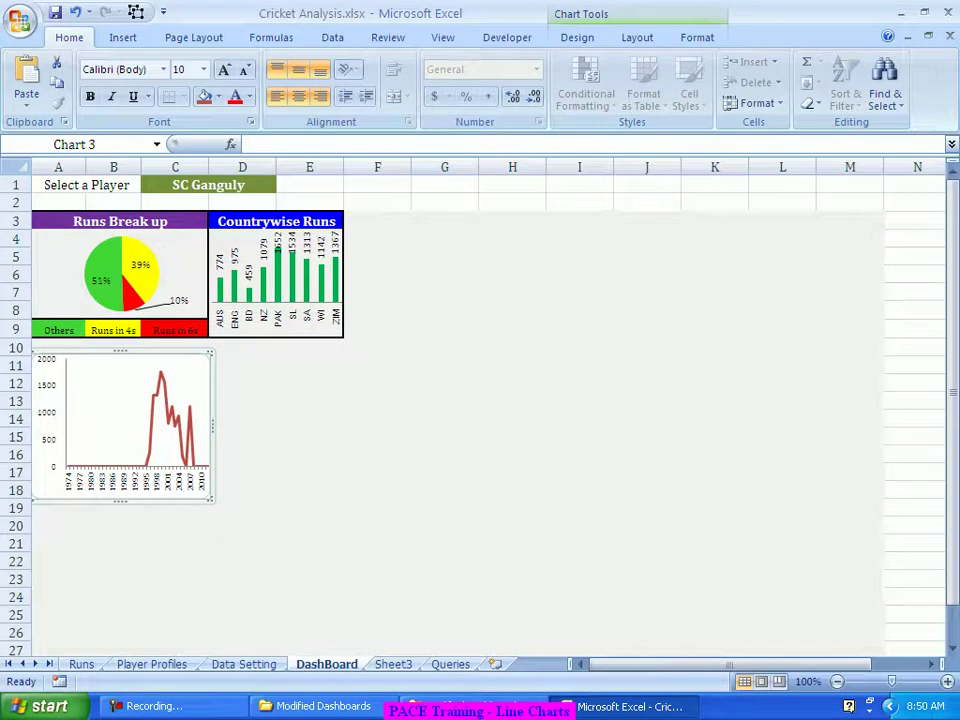
key("alt")
key("alt")
mouse_move(151, 428)
left_mouse_down()
mouse_move(151, 445)
mouse_move(151, 430)
left_mouse_up()
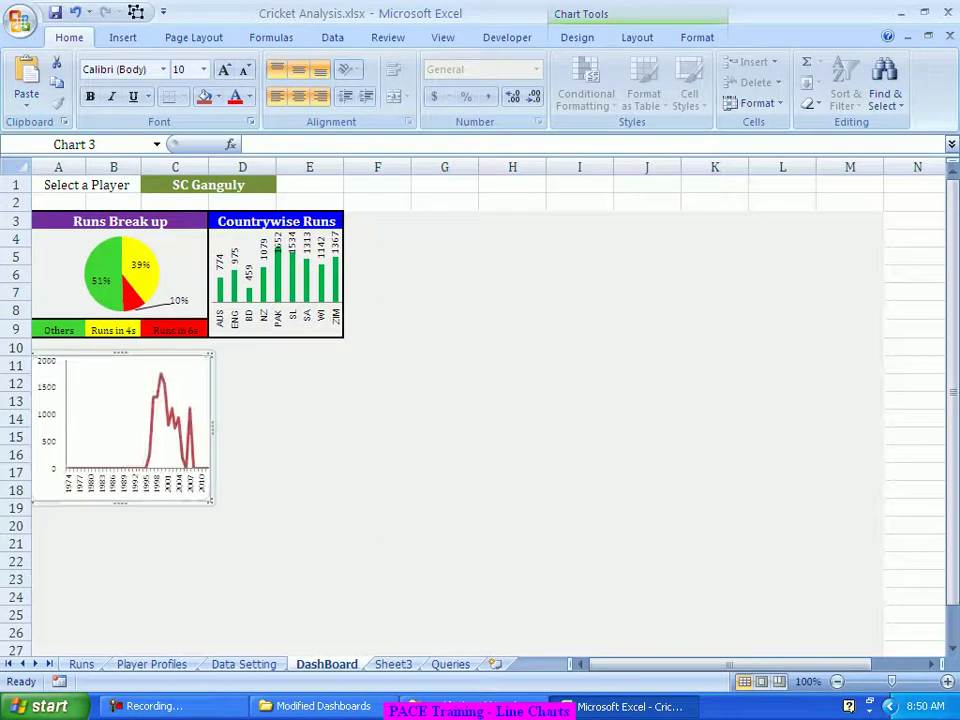
left_click(309, 418)
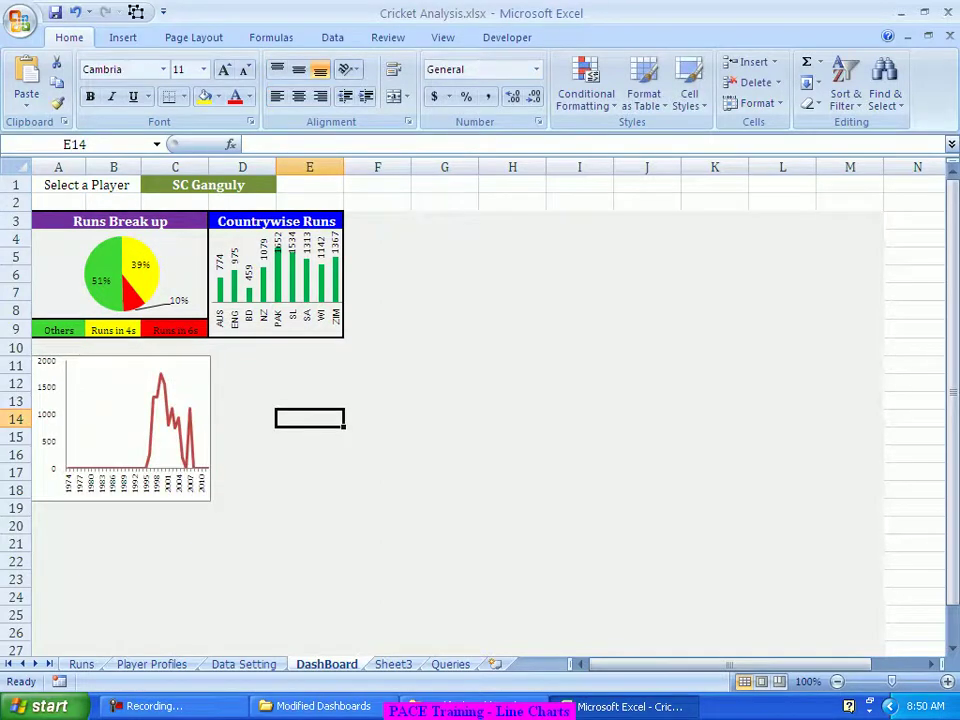
Set the line chart's plot area to No fill
left_click(194, 369)
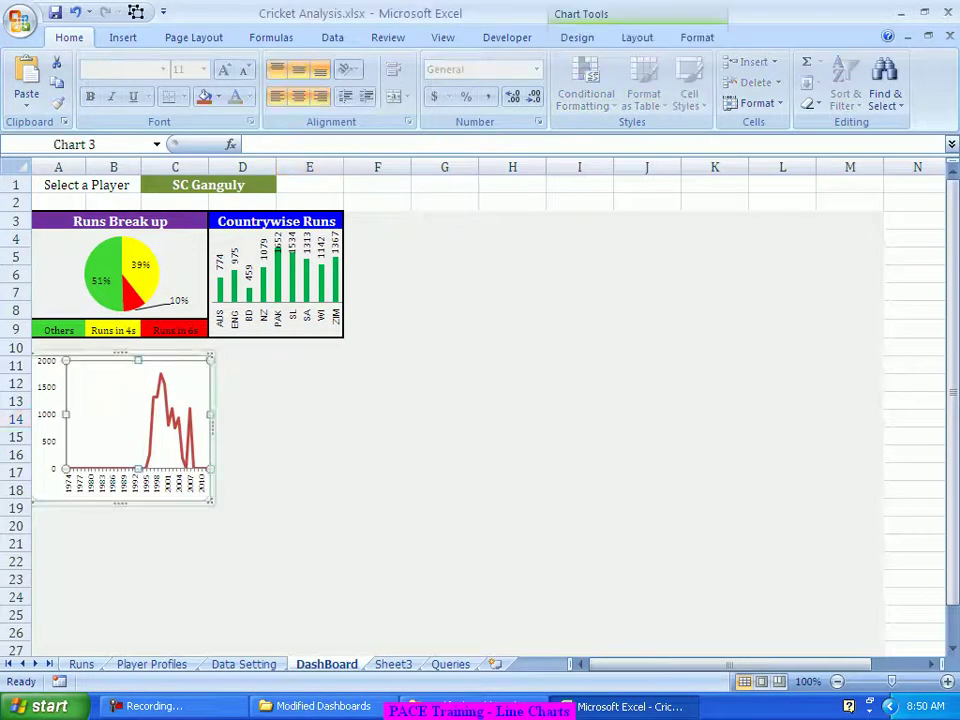
right_click(195, 369)
right_click(191, 367)
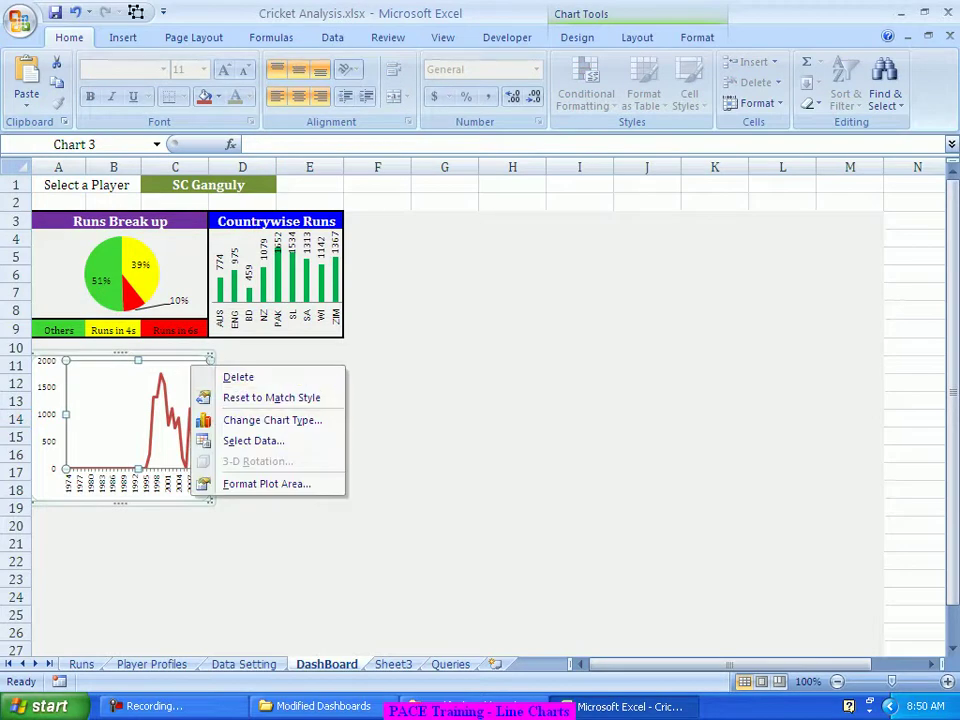
left_click(266, 484)
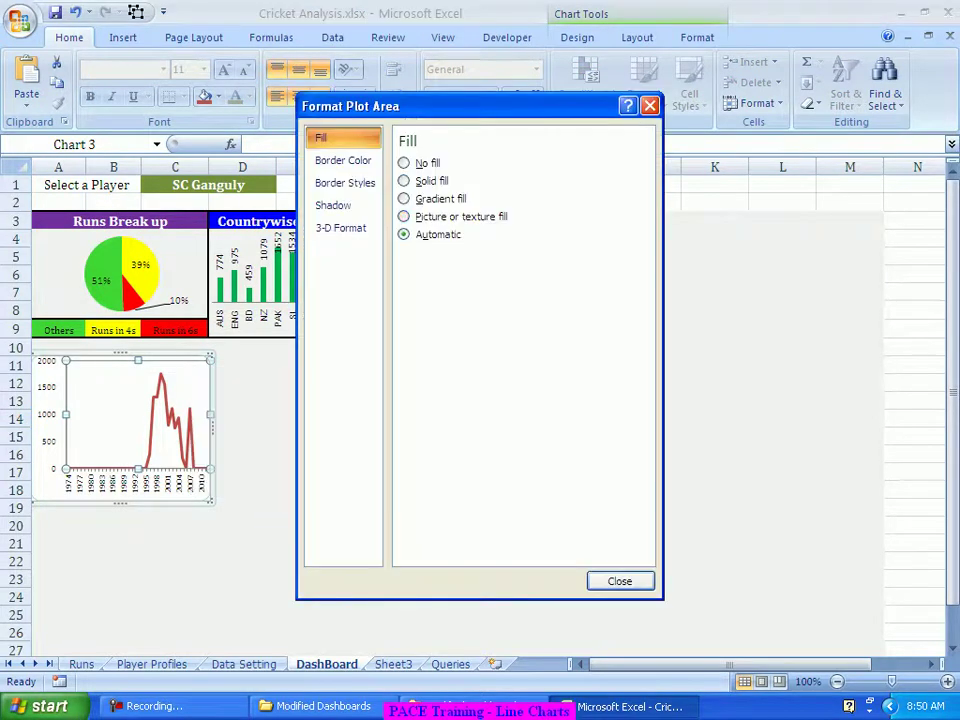
left_click(404, 163)
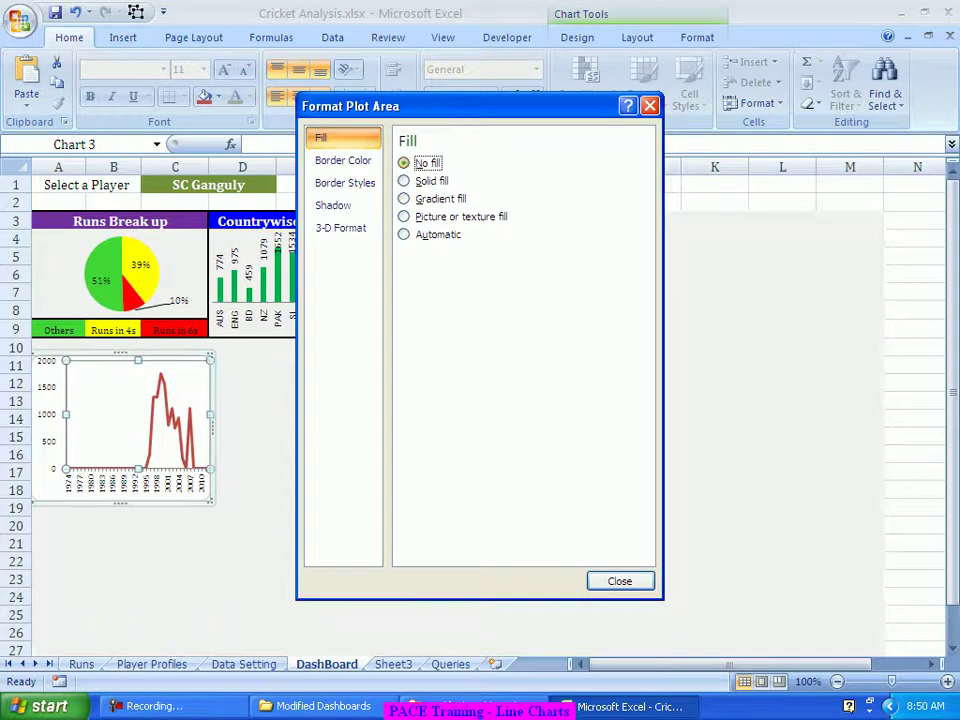
Set the line chart's chart area to No fill and its border to No line
left_click(80, 497)
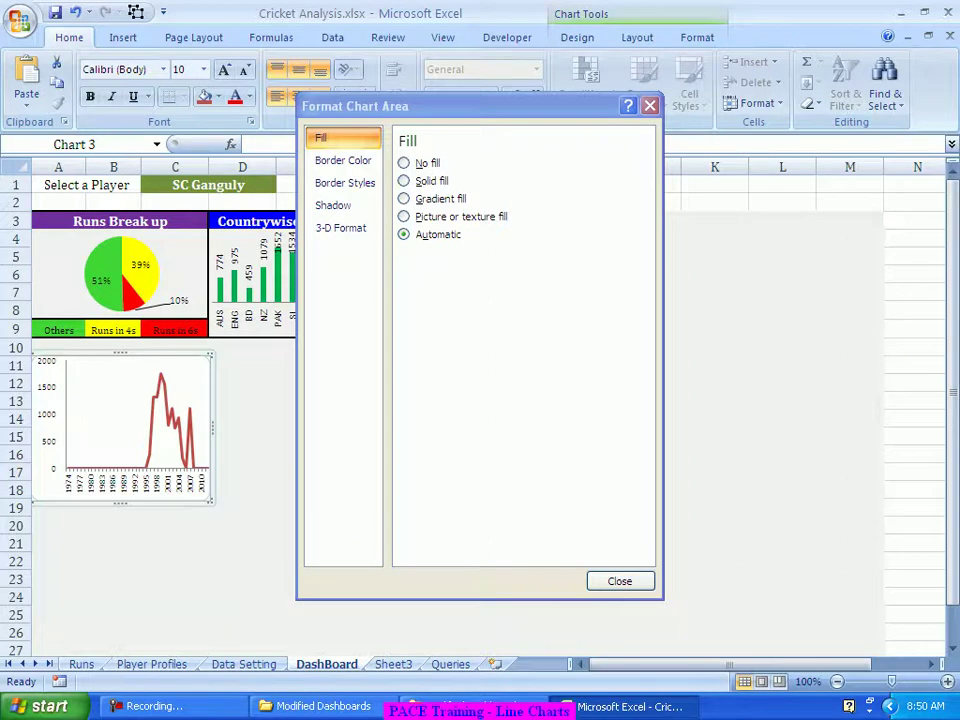
left_click(404, 162)
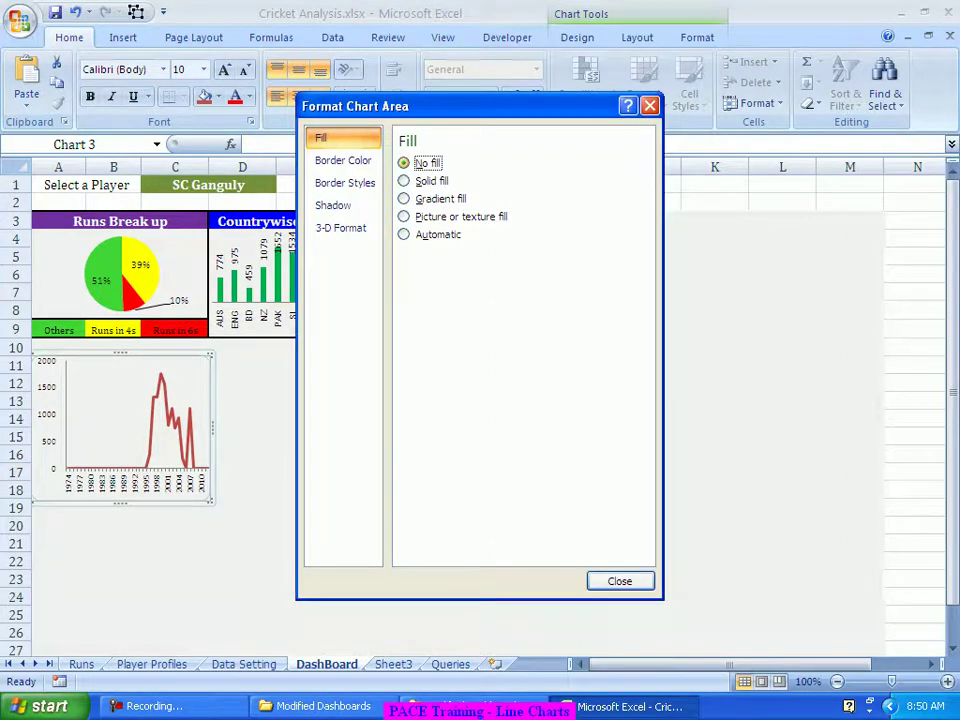
left_click(343, 160)
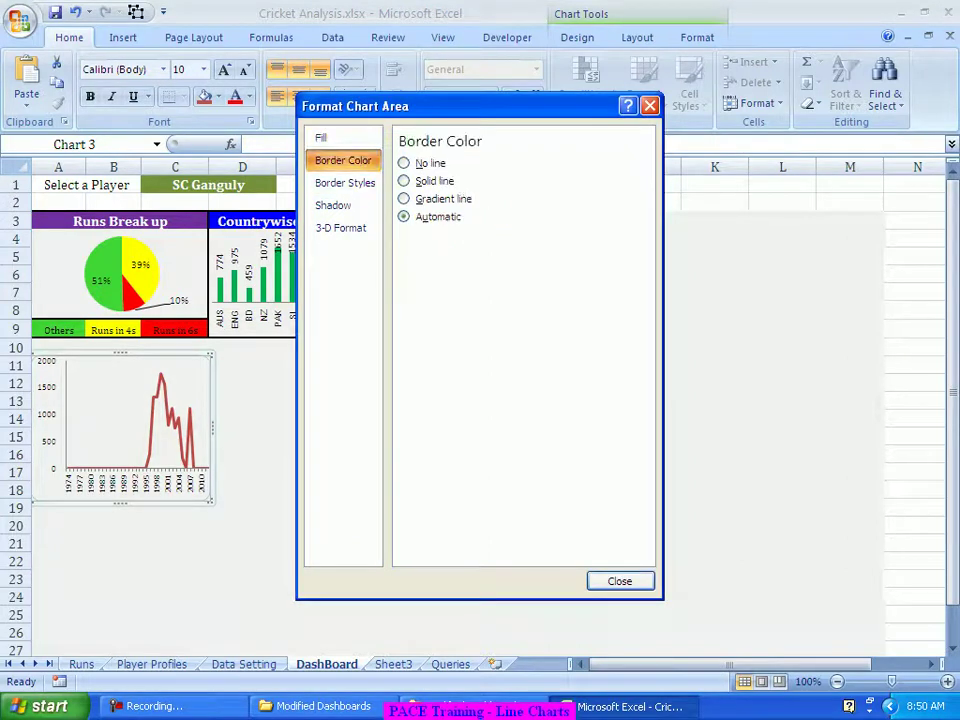
left_click(404, 162)
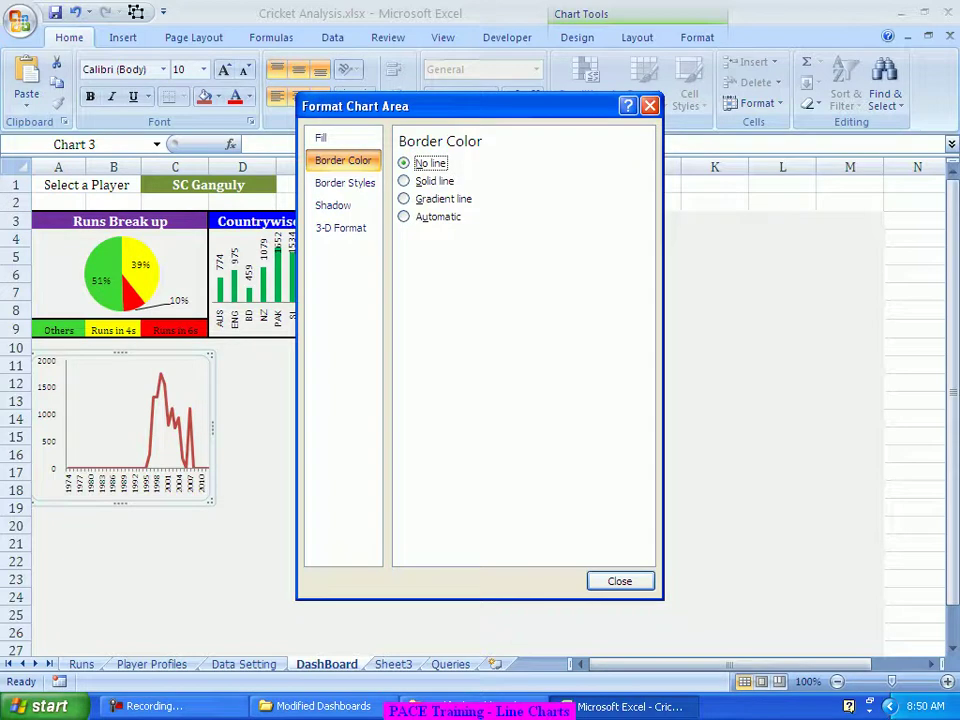
key("Escape")
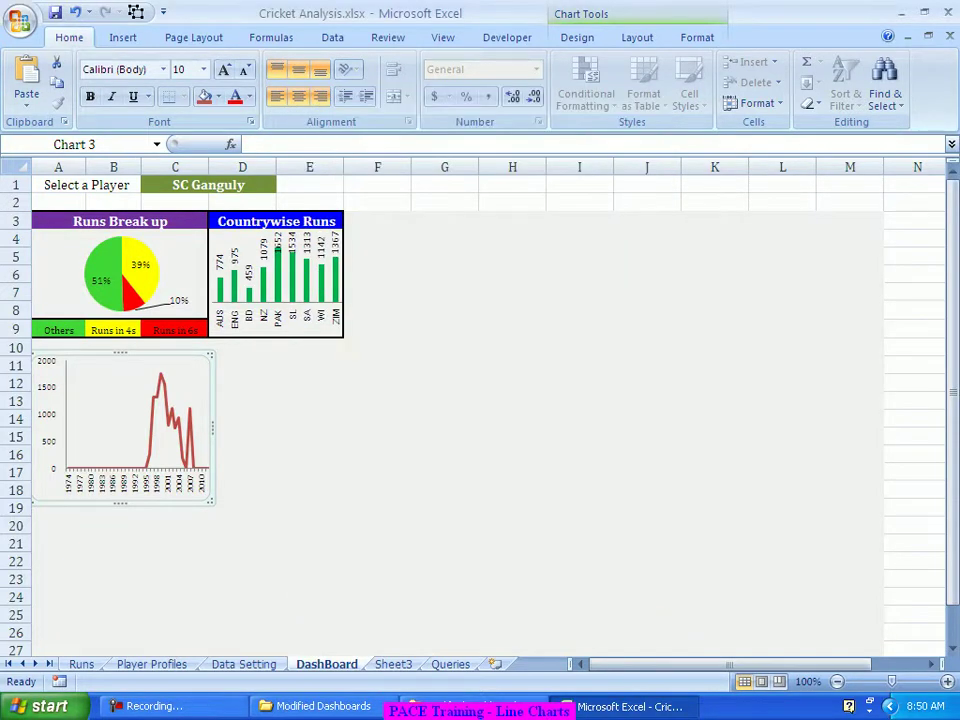
Set the Runs series line in the line chart to a solid line in the recent blue colour
left_click(309, 418)
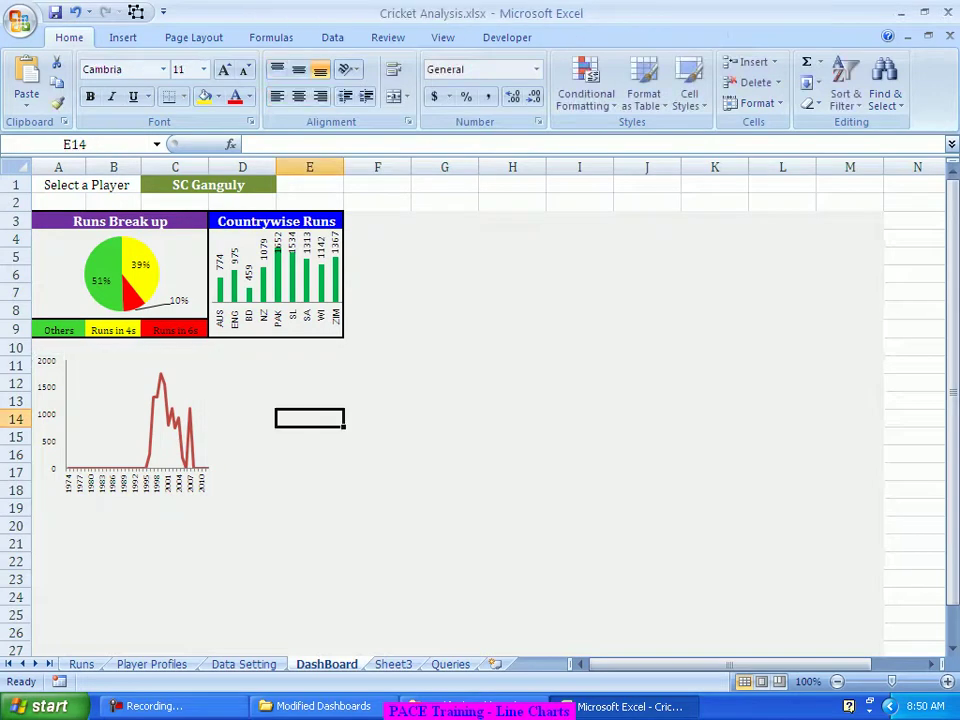
left_click(172, 424)
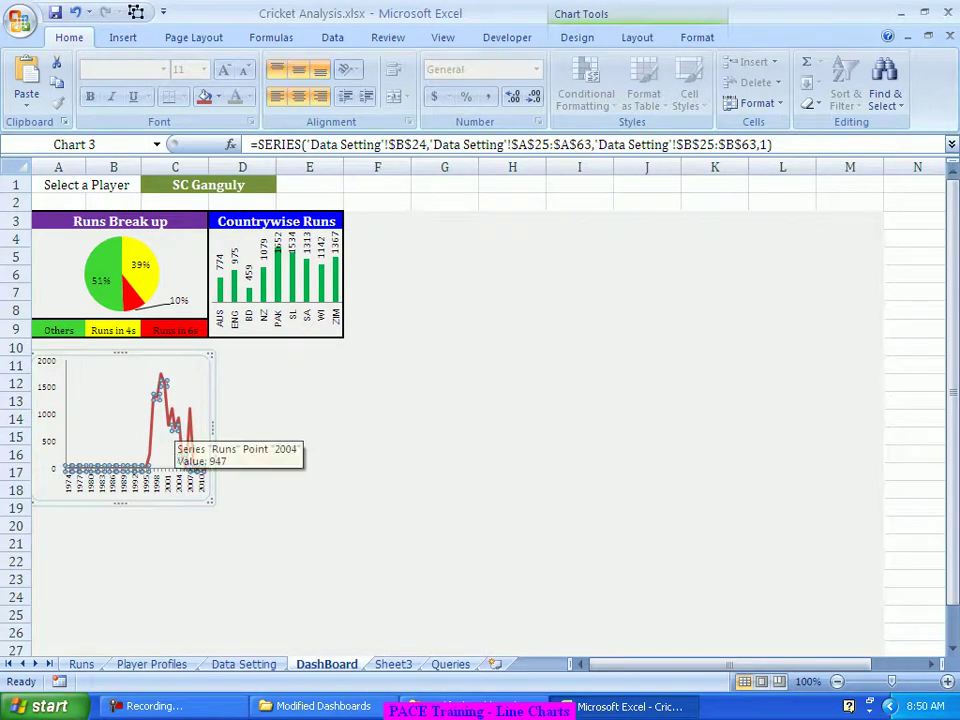
right_click(174, 424)
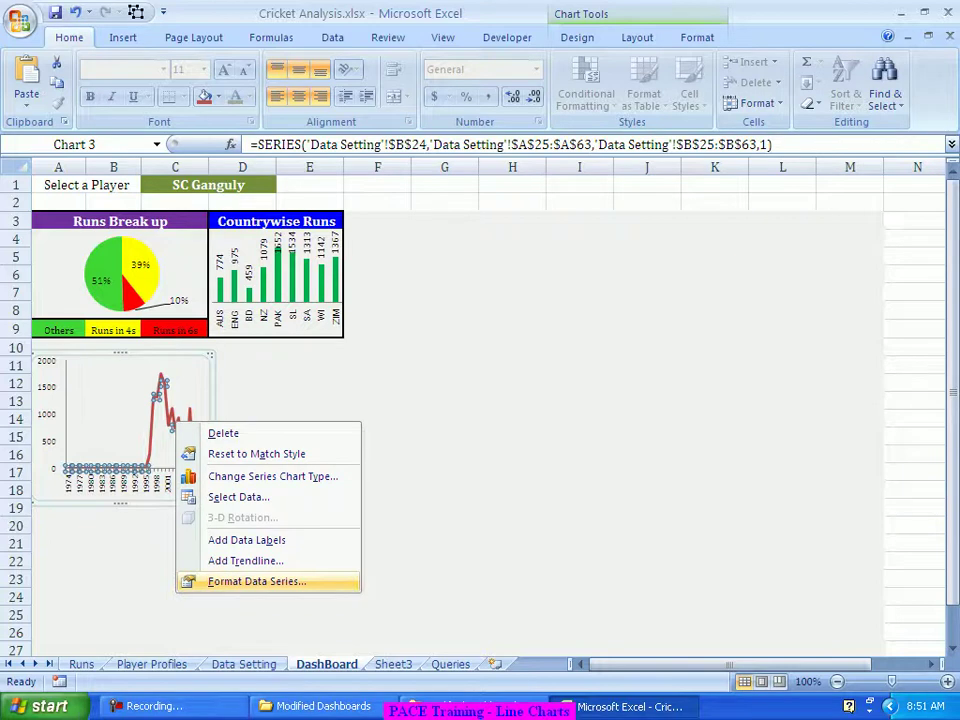
left_click(256, 581)
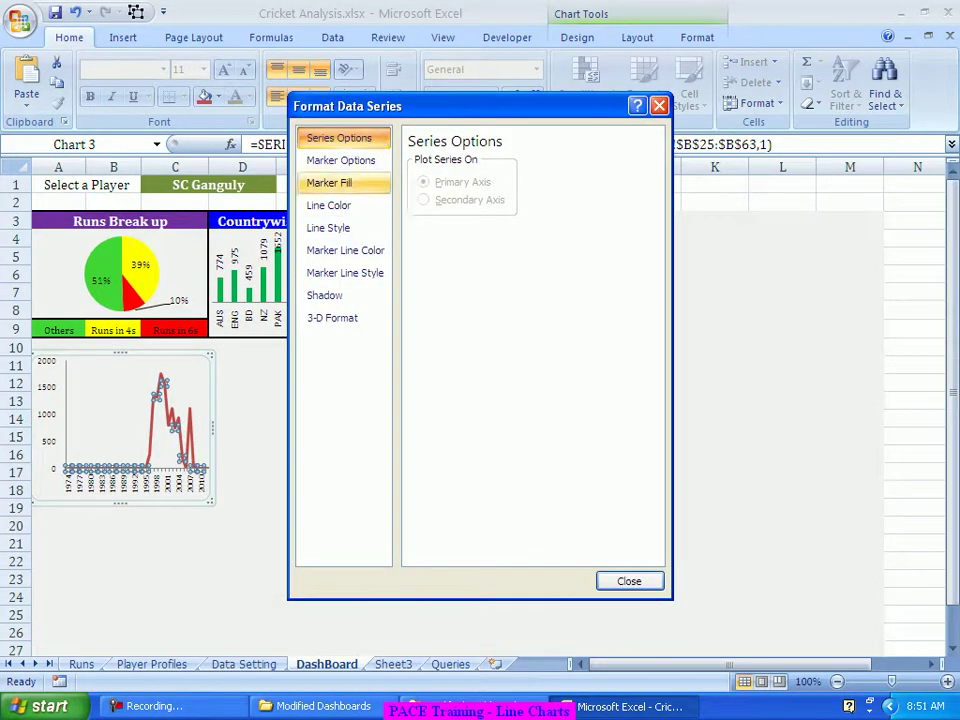
left_click(328, 205)
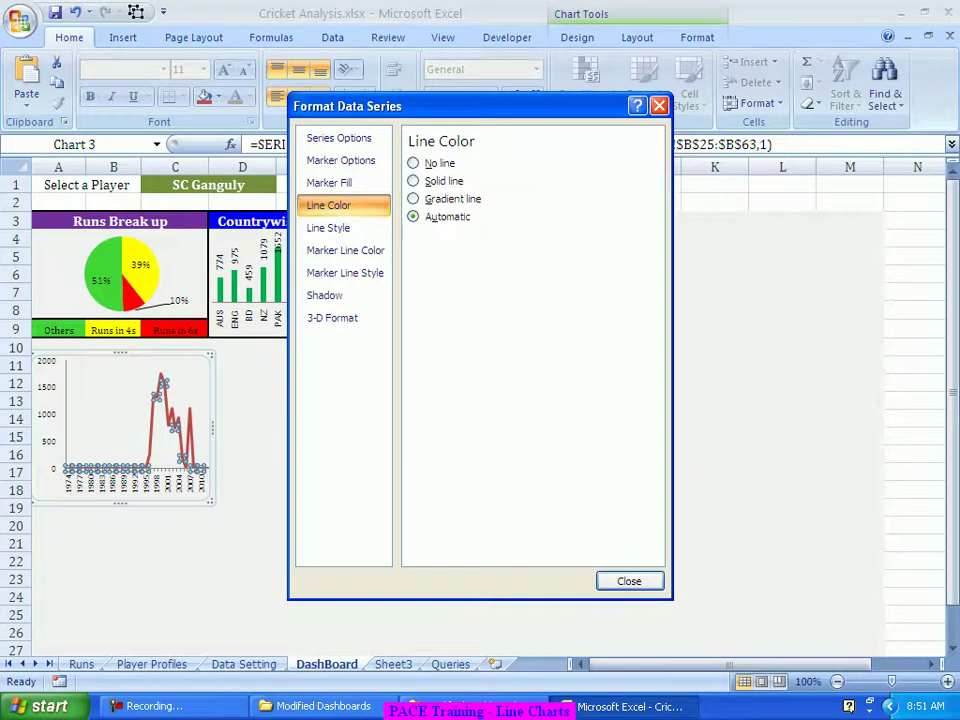
left_click(413, 181)
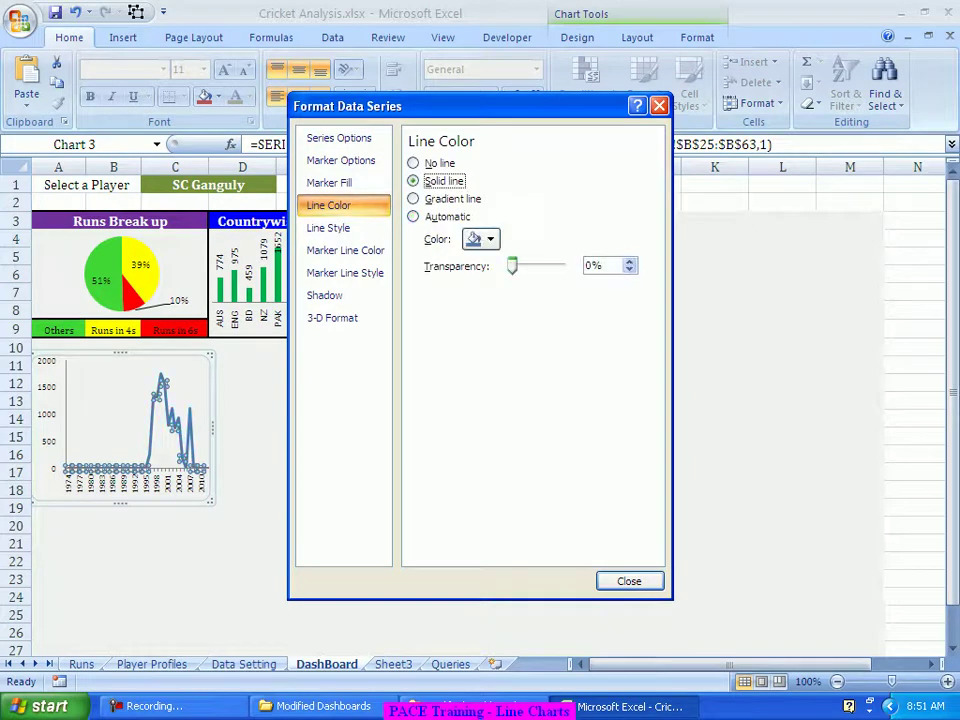
left_click(481, 239)
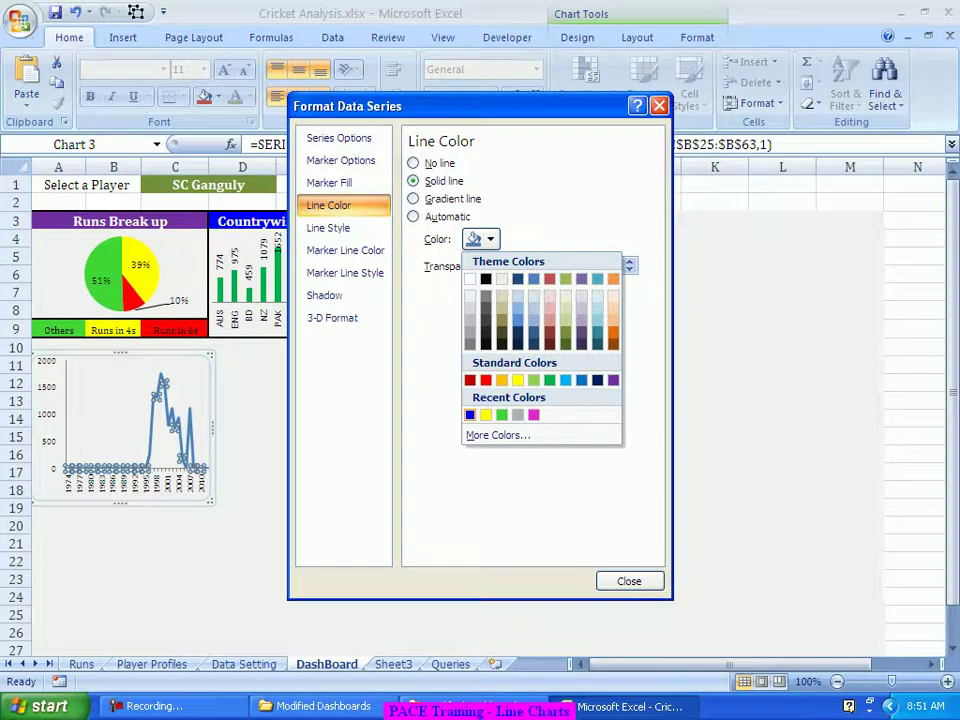
left_click(470, 415)
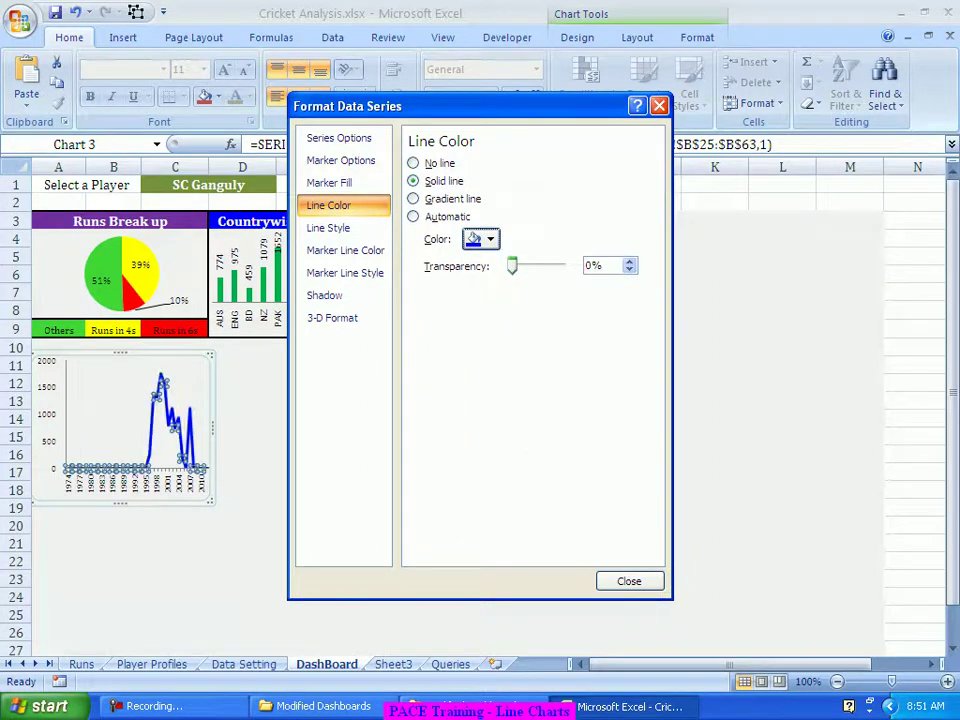
left_click(629, 581)
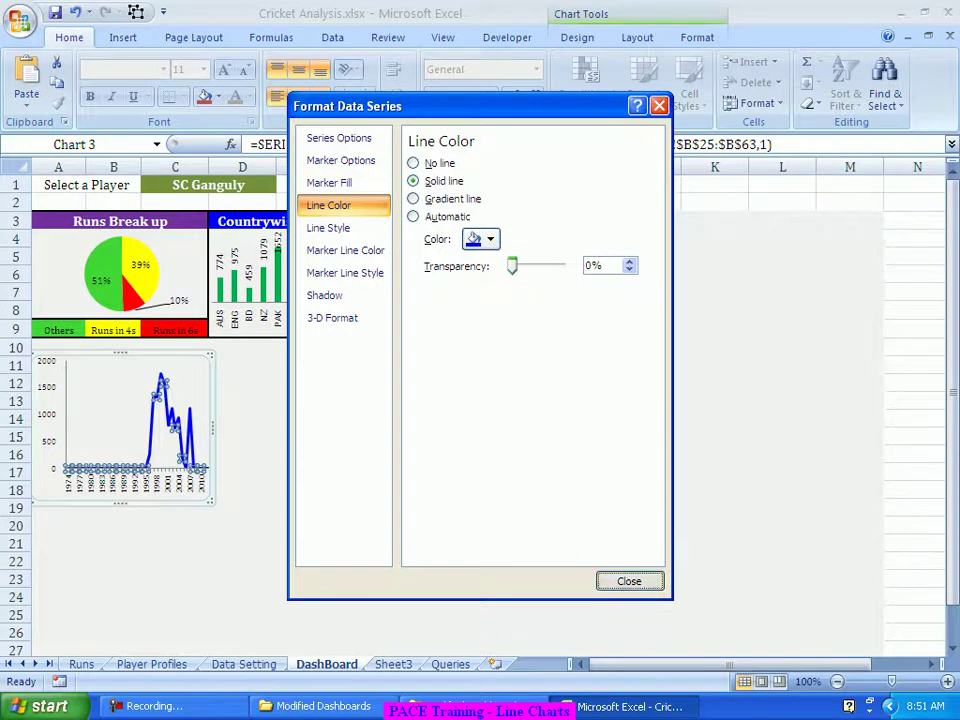
left_click(309, 418)
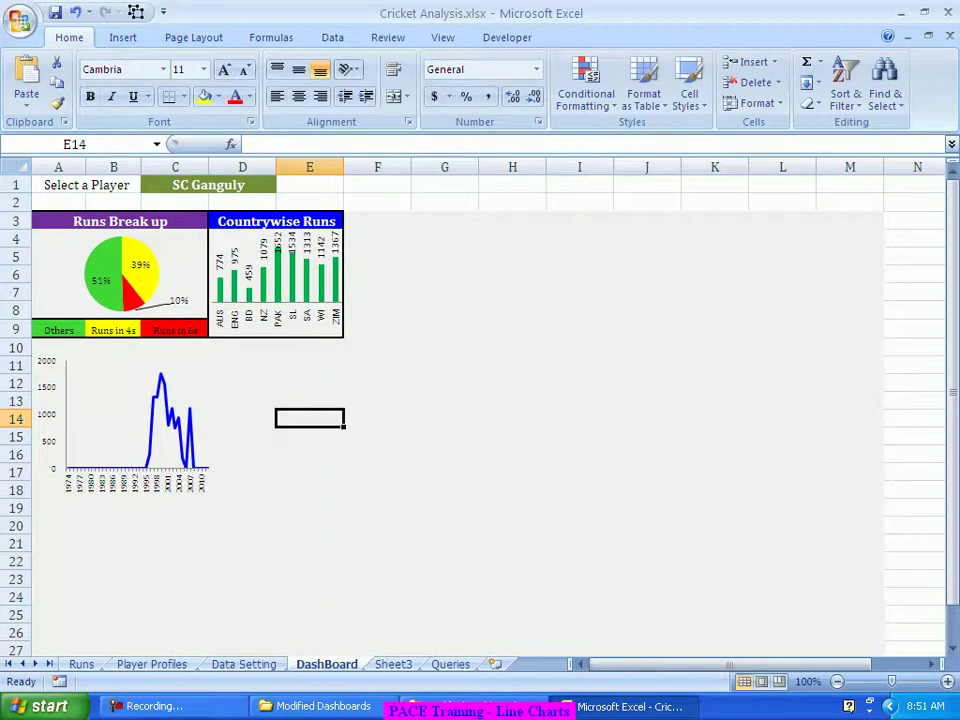
left_click(110, 414)
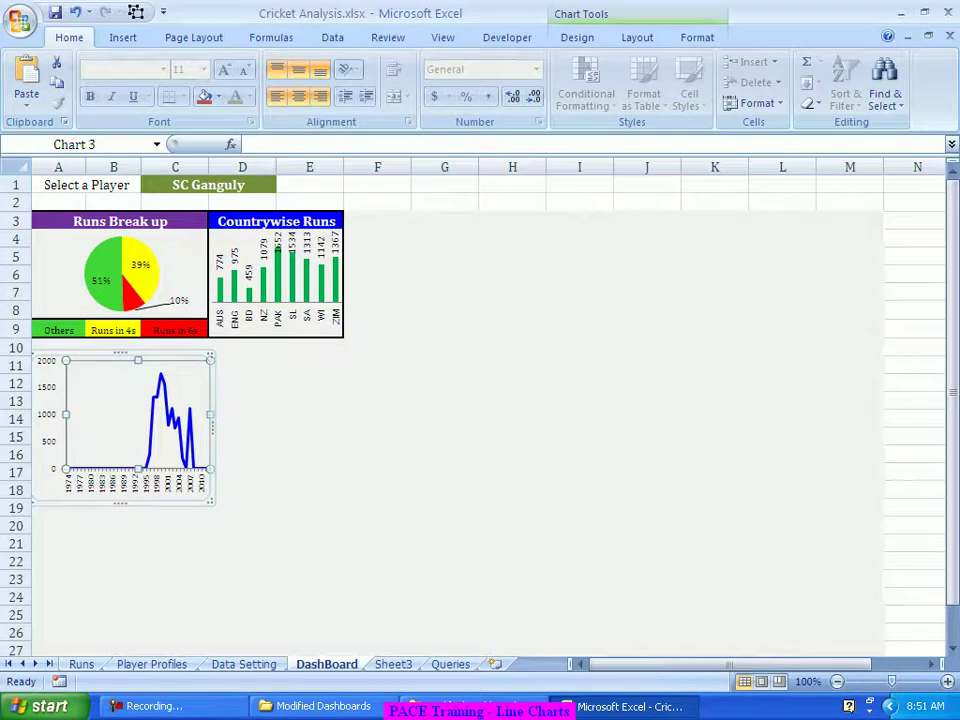
Fill the merged cell A10:C10 above the line chart with dark red from the standard colour palette
left_click_drag(50, 347, 180, 347)
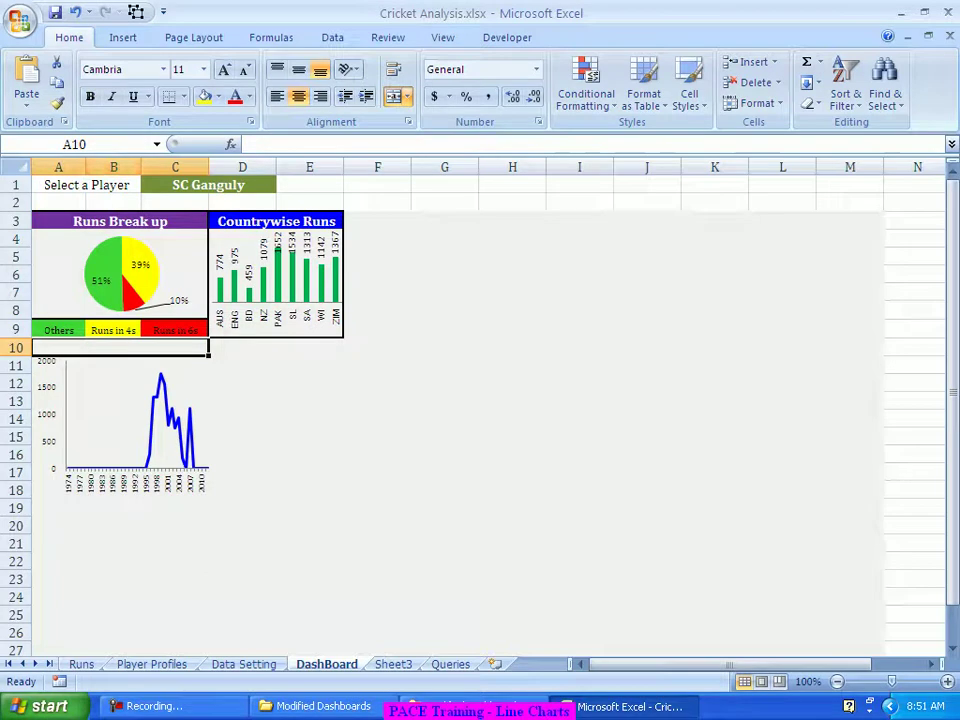
left_click(218, 96)
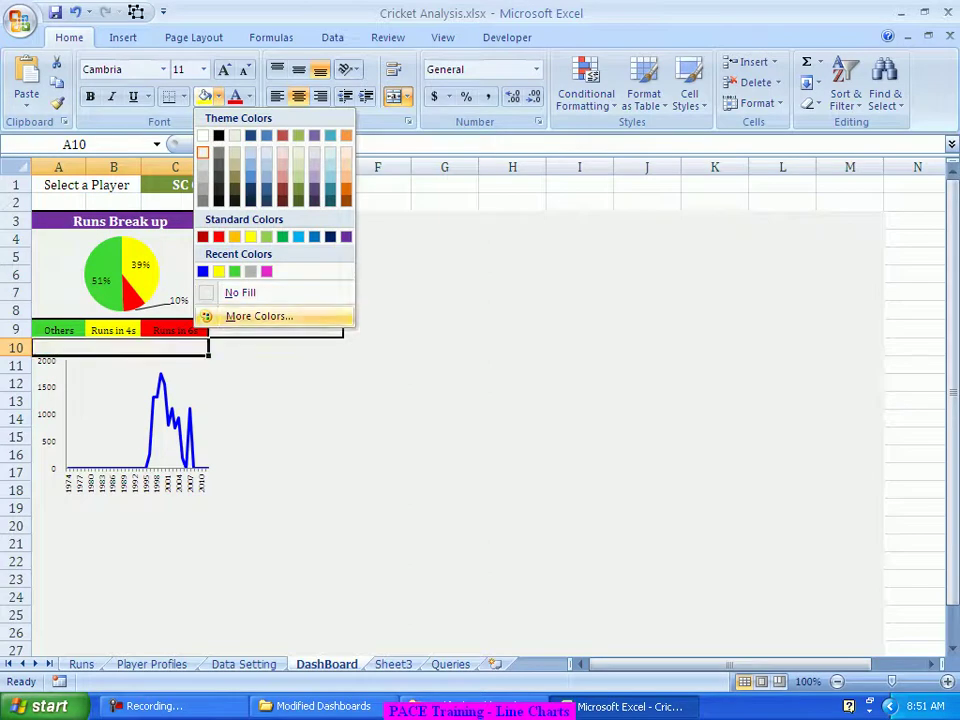
left_click(259, 316)
left_click(247, 181)
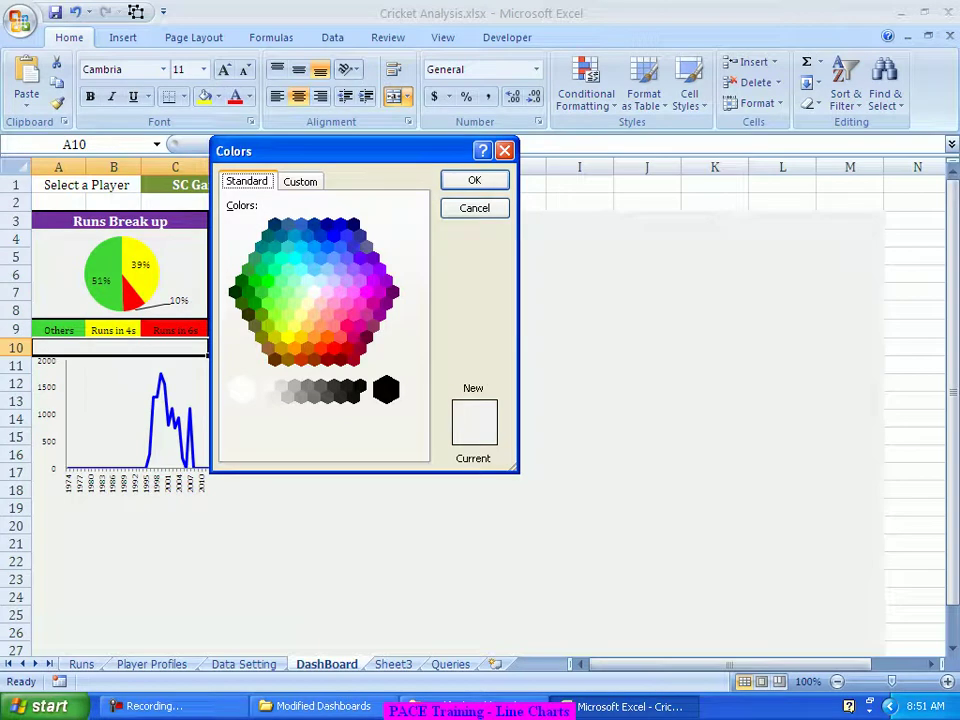
left_click(307, 347)
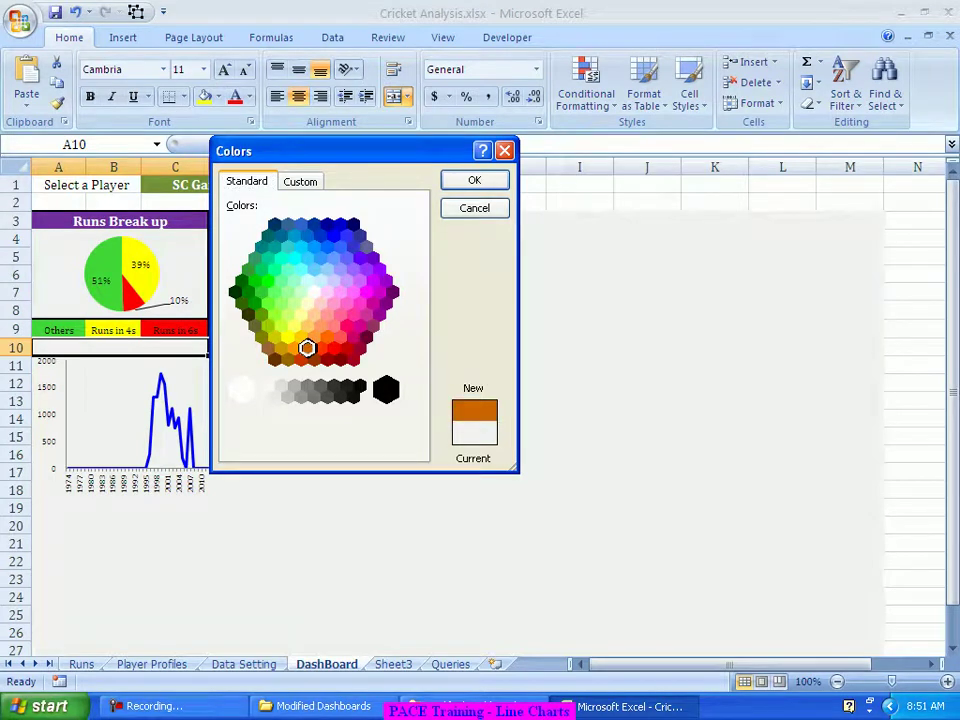
left_click(340, 359)
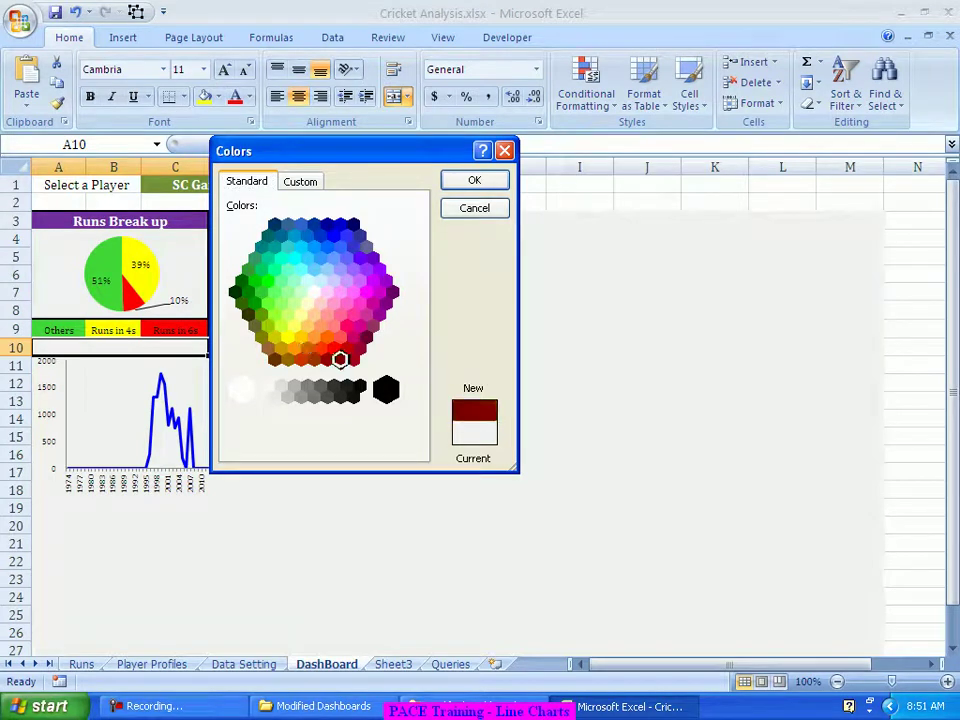
left_click(474, 180)
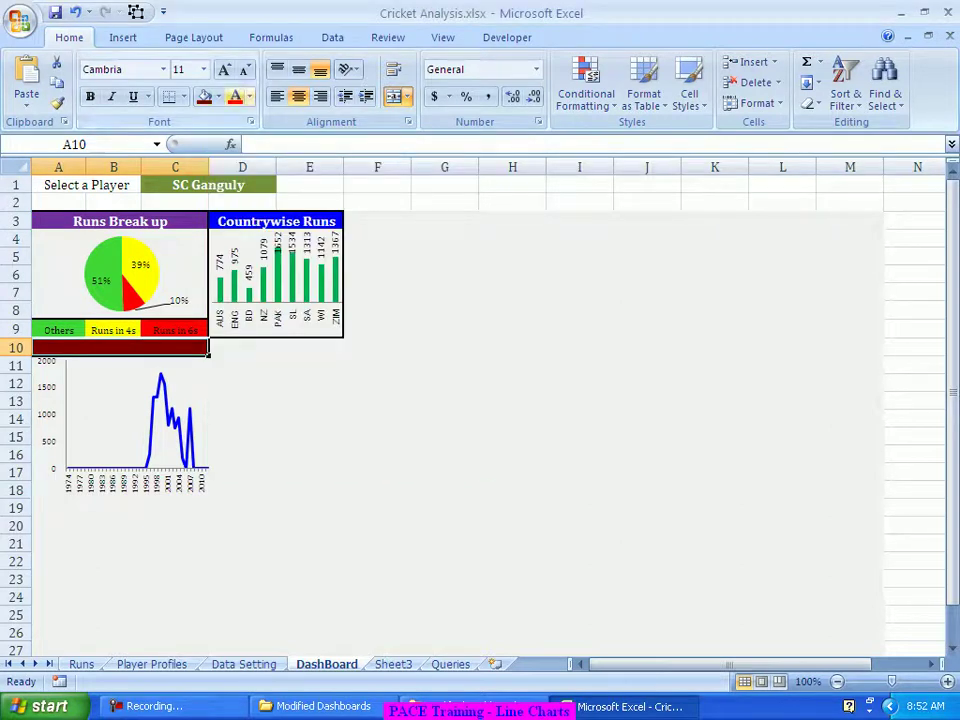
Set the text in cell A10 to white and bold, and enter the title "Yearwise Scores"
left_click(249, 96)
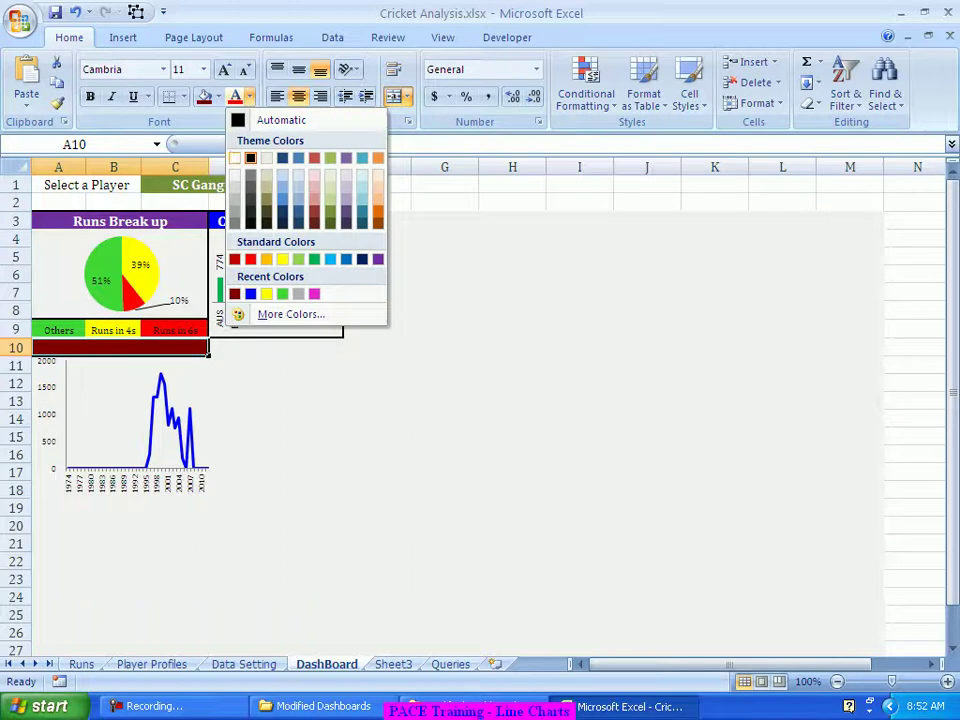
left_click(235, 158)
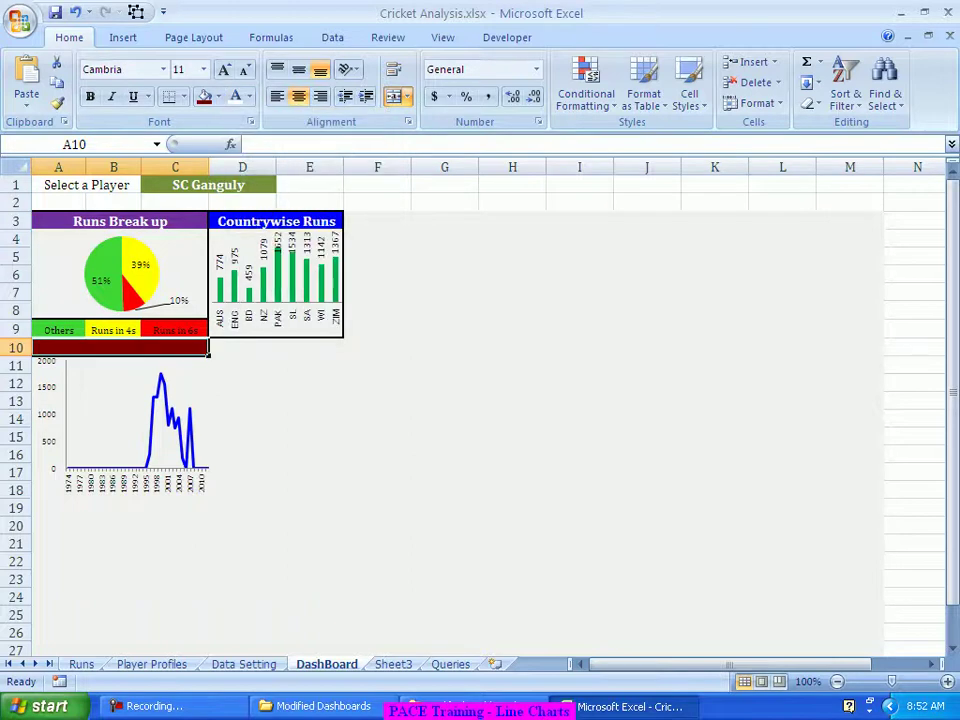
key("ctrl+b")
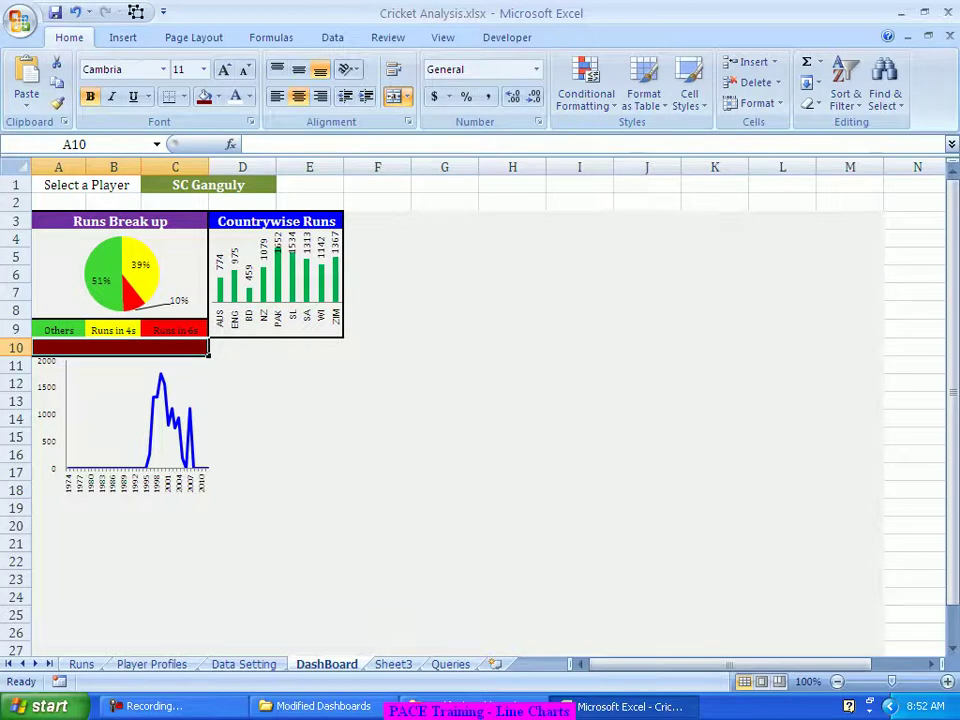
type("Yearwis")
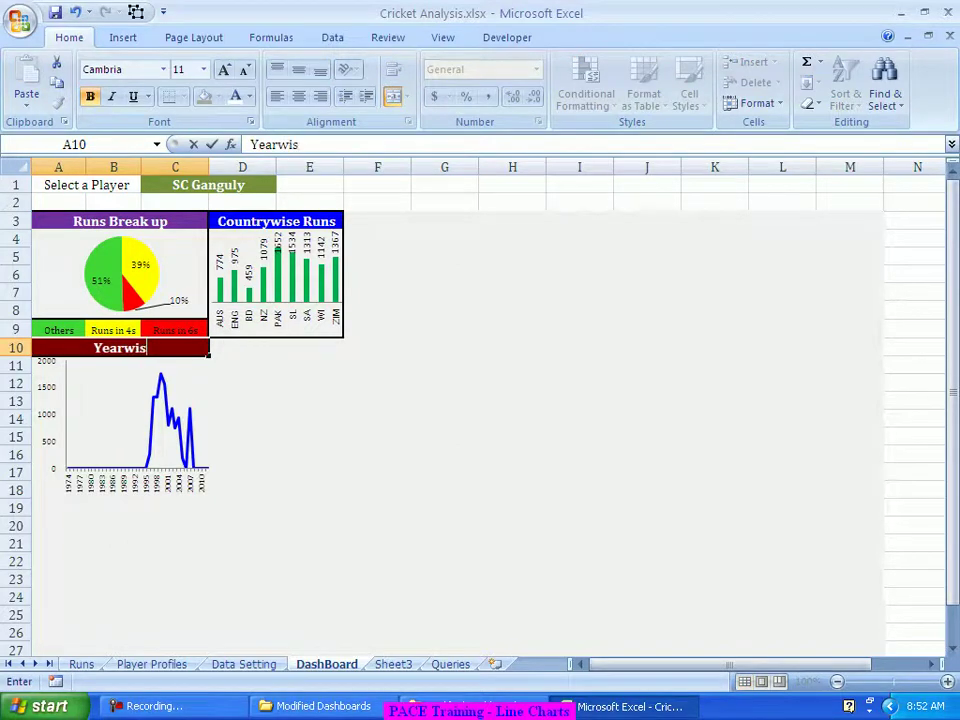
type("e Scores")
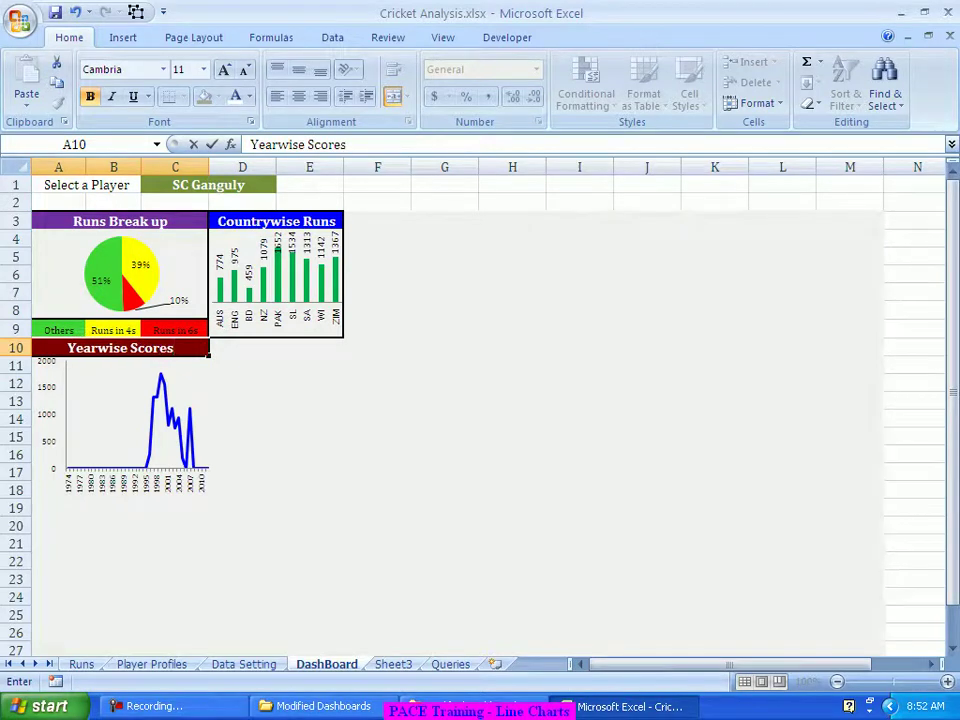
left_click(242, 454)
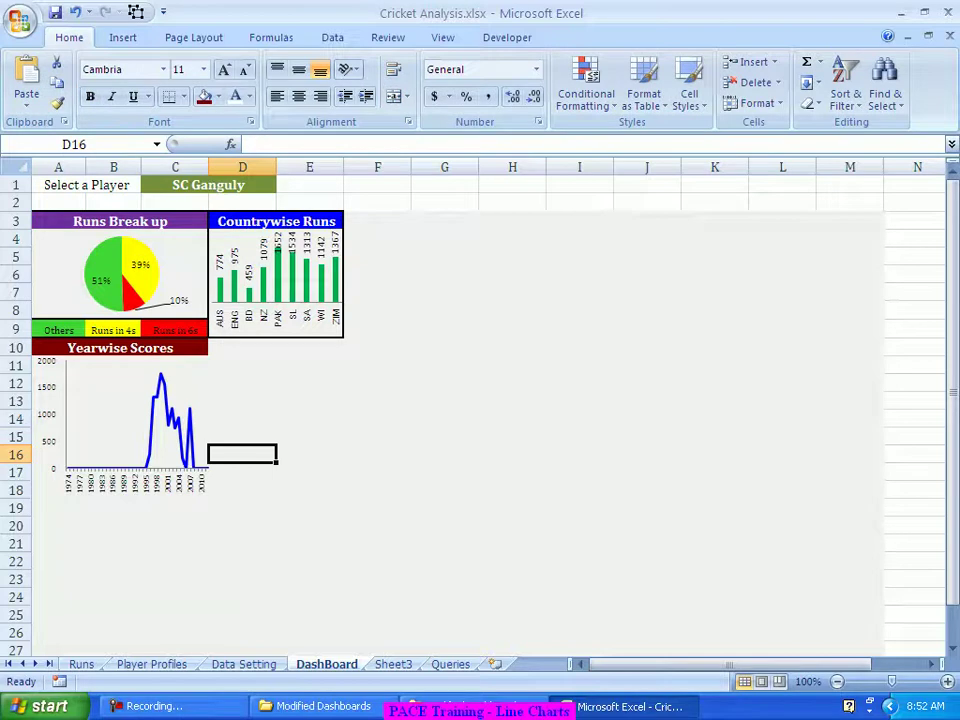
Apply a thick box border around A10:C18, enclosing the Yearwise Scores title and line chart
left_click_drag(120, 347, 175, 490)
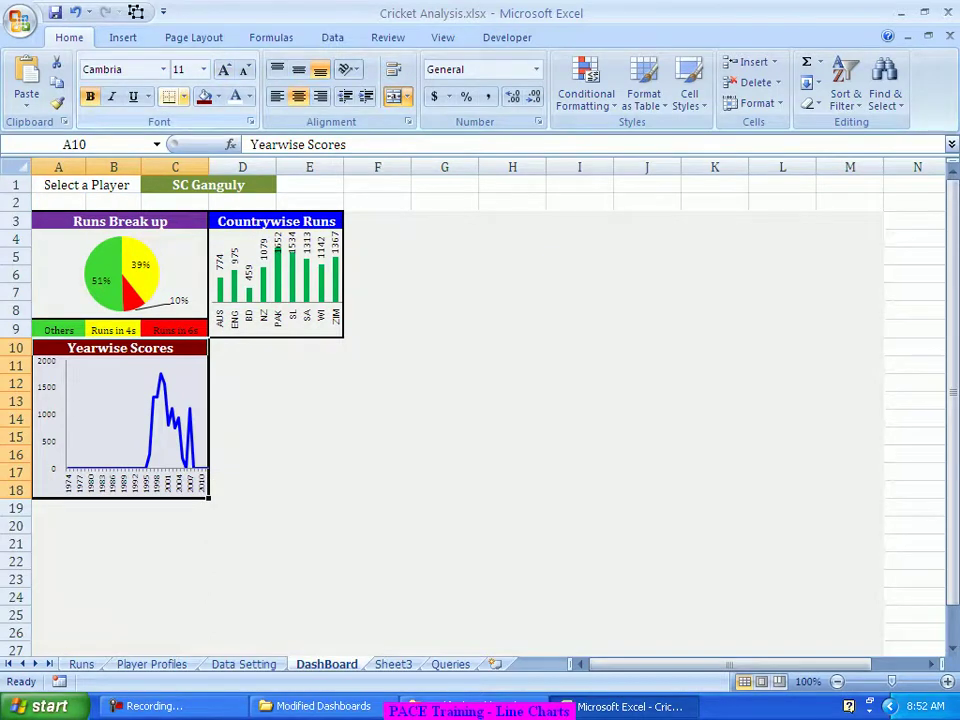
left_click(183, 96)
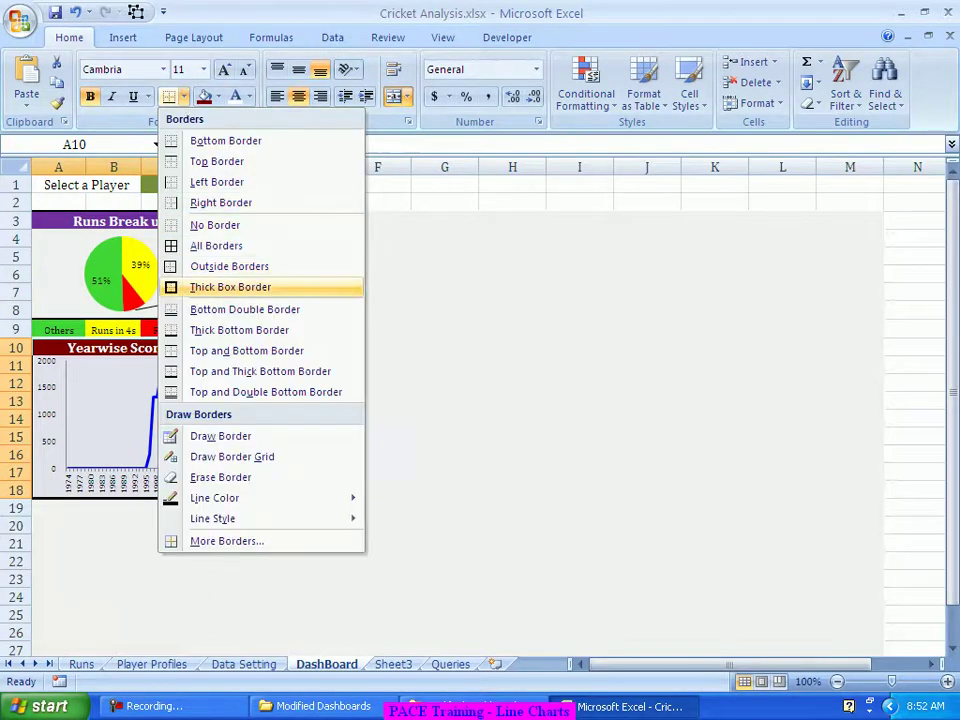
left_click(230, 287)
left_click(309, 400)
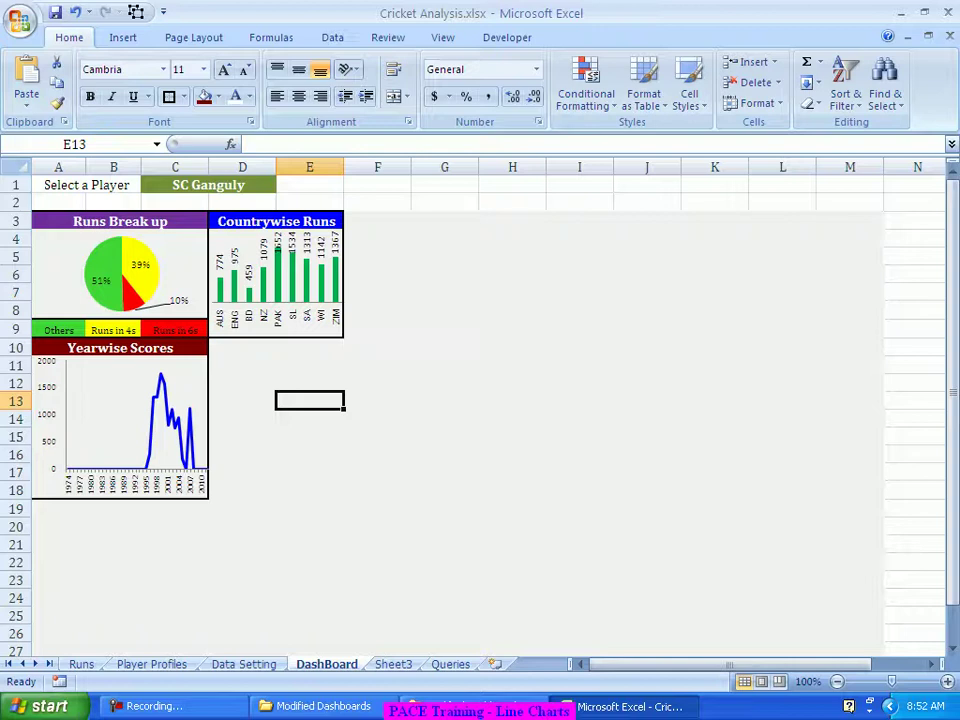
Choose A Jadeja as the player in cell C1 to test the dashboard charts
left_click(208, 185)
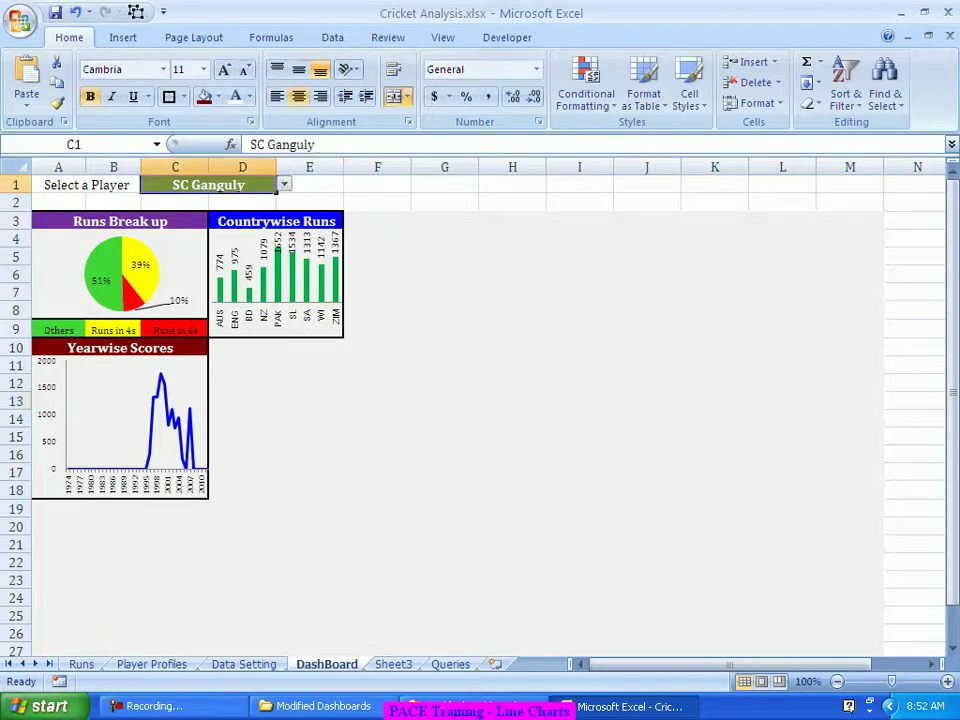
key("alt+Down")
key("Down")
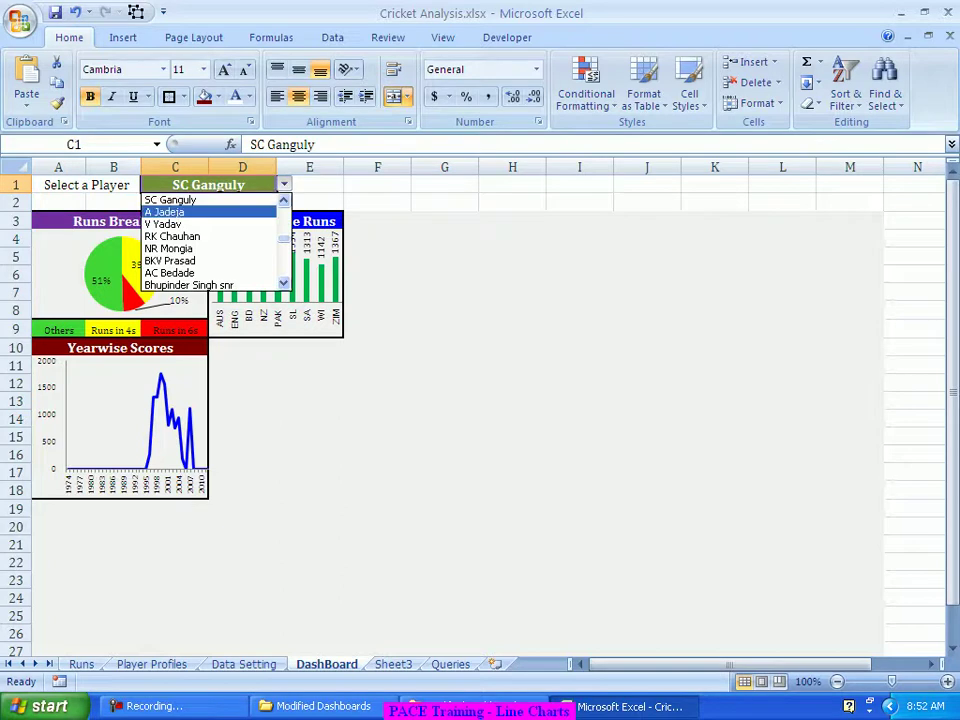
key("Return")
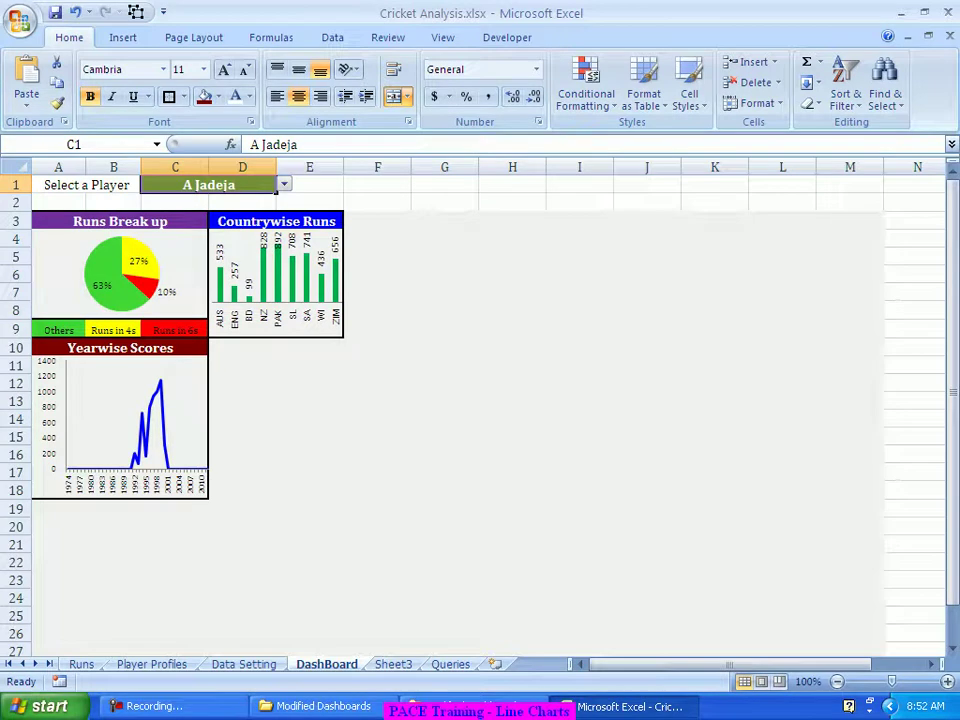
Choose VVS Laxman as the player in cell C1 of the dashboard
key("alt+Down")
key("Down")
key("Down")
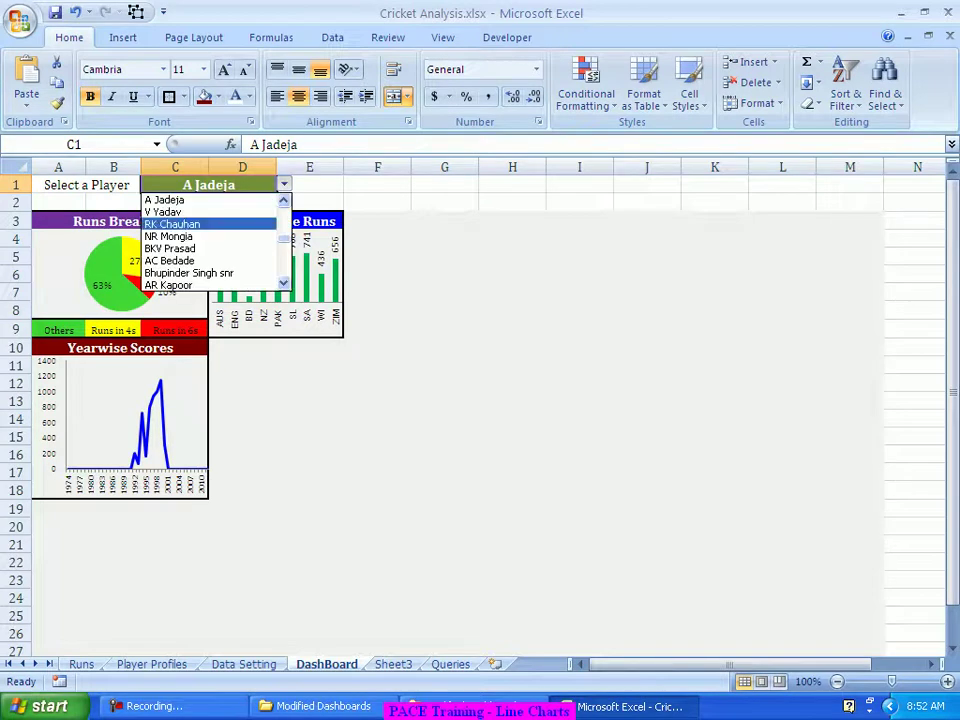
scroll(209, 242, "down", 5)
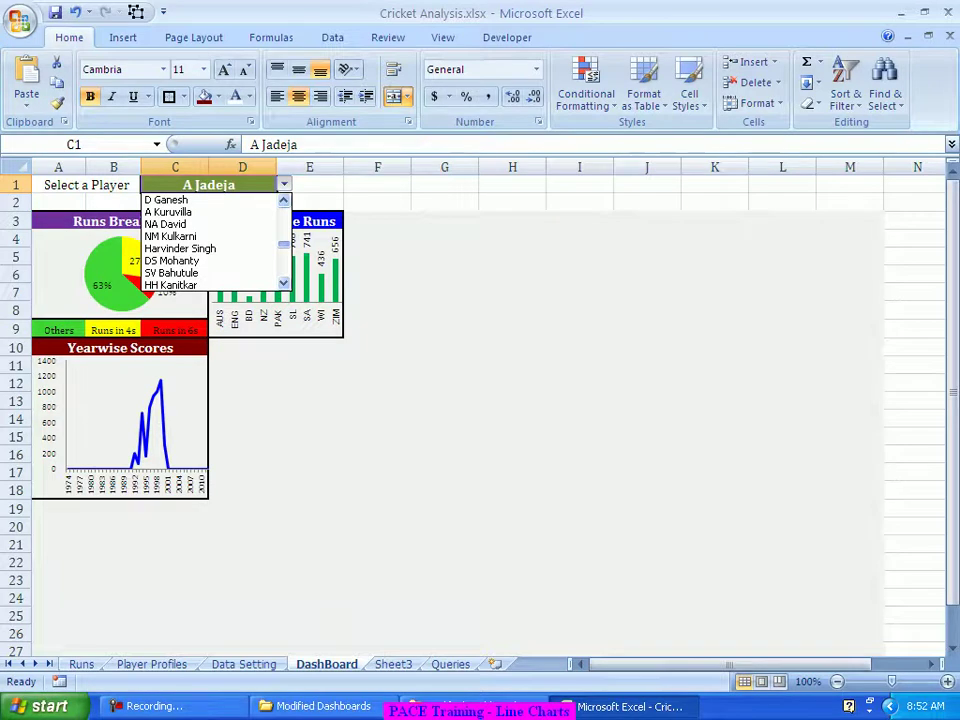
scroll(209, 242, "down", 3)
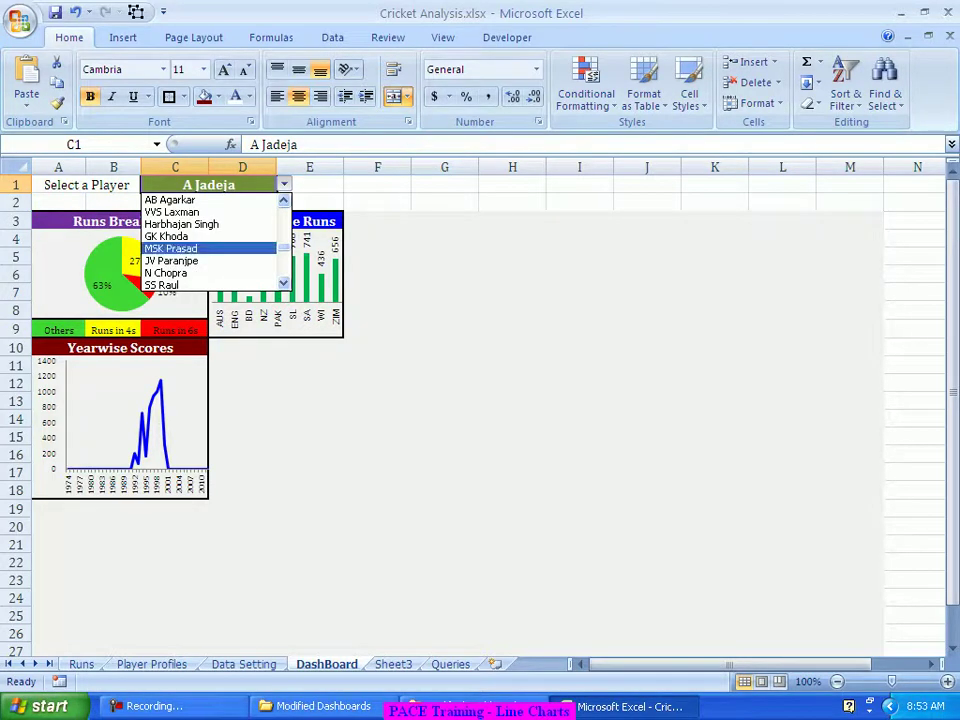
left_click(208, 212)
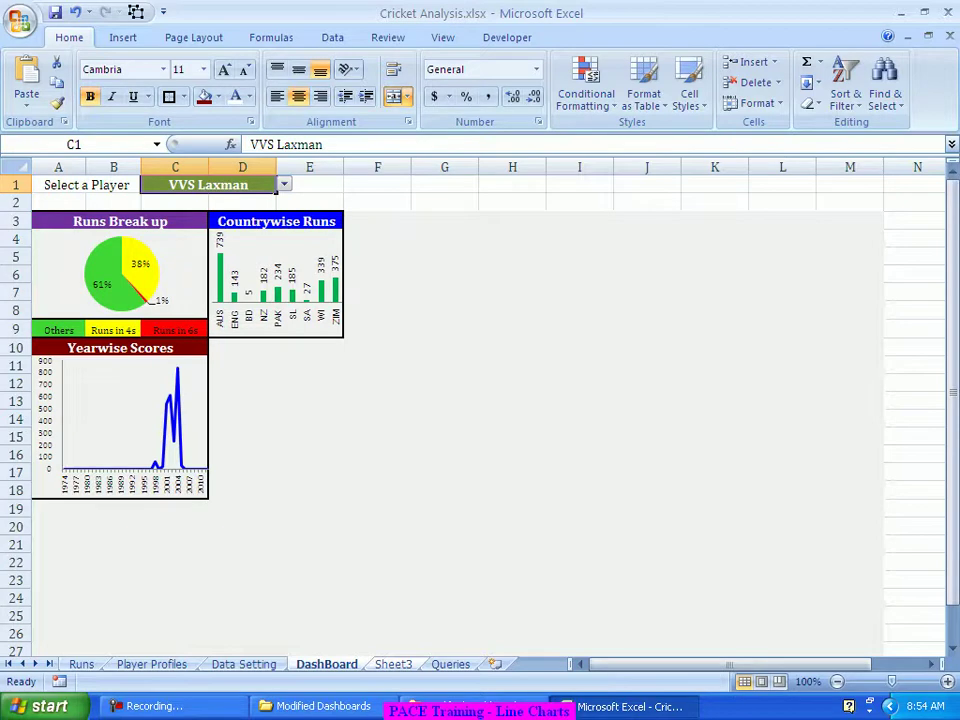
Switch to Sheet3 to view the trainer's contact details
key("ctrl+Page_Down")
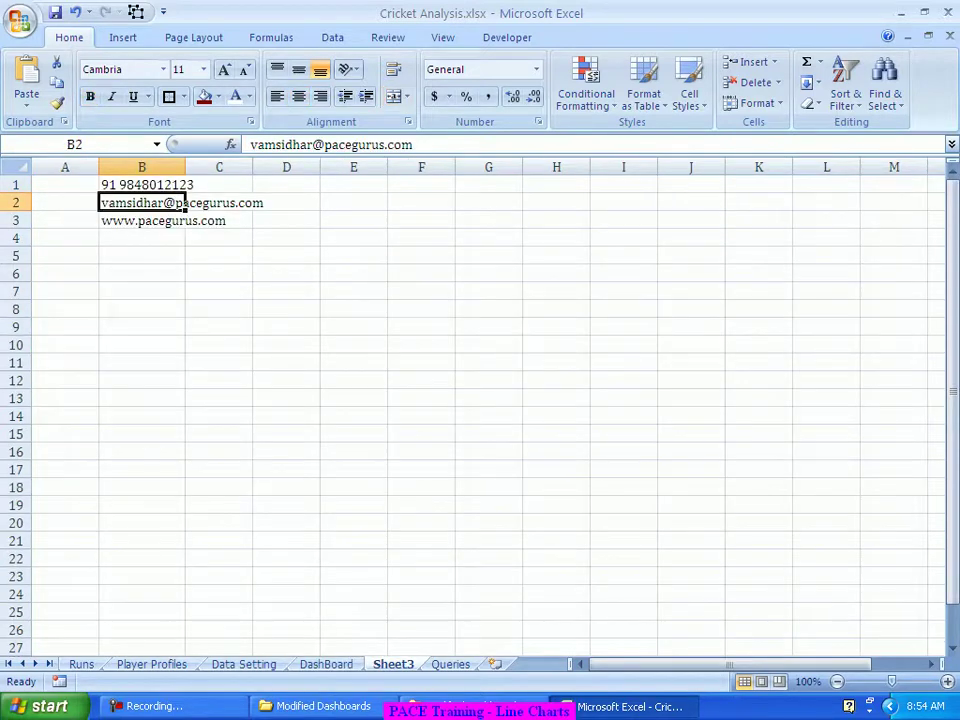
left_click(219, 256)
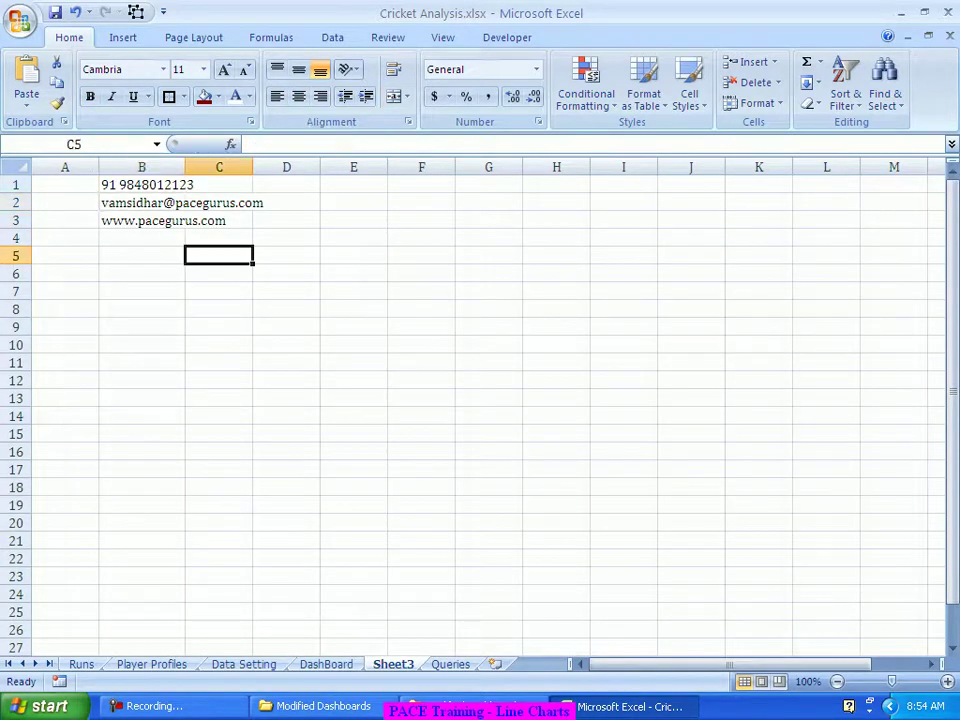